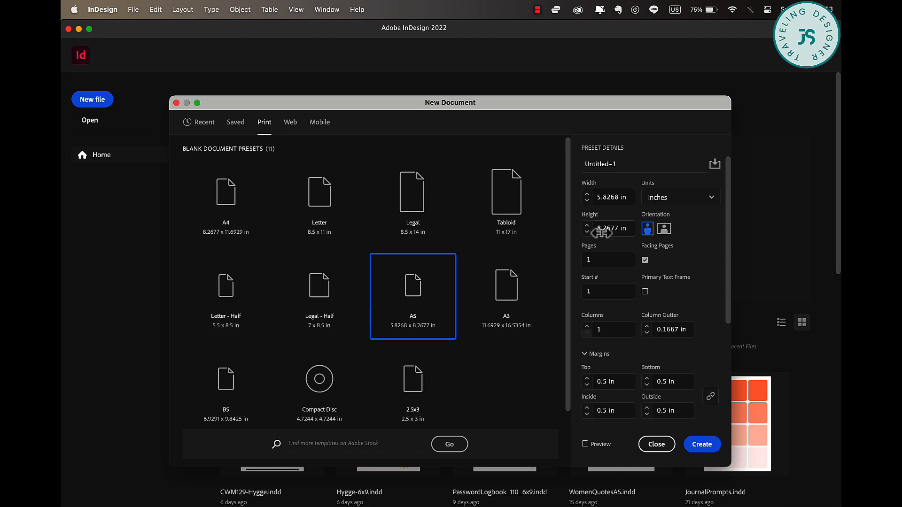
# Create a one-page A5 portrait print document with 0.5 in margins and switch the workspace to Essentials Classic
pyautogui.press('Return')
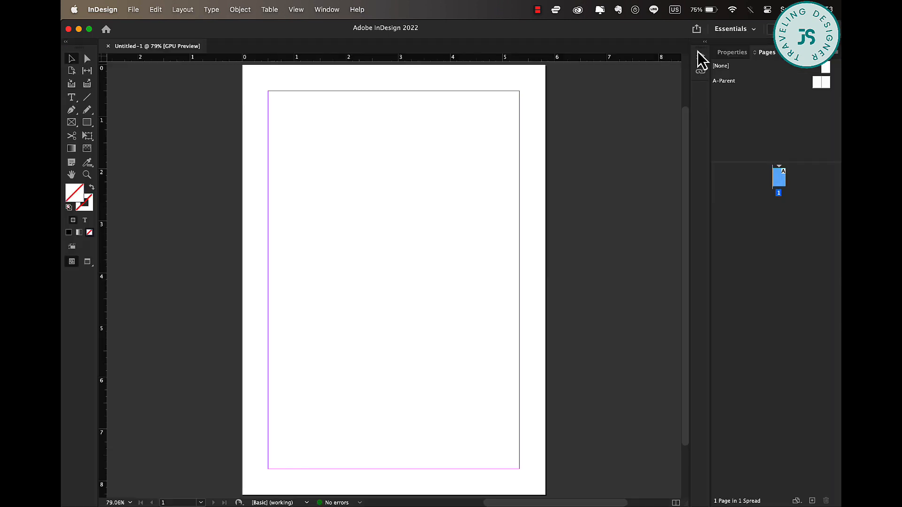
pyautogui.click(741, 30)
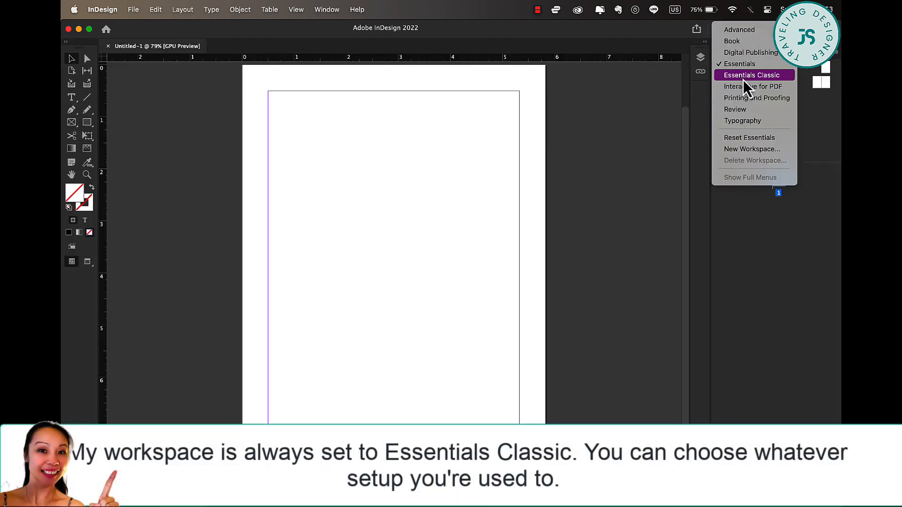
pyautogui.click(743, 79)
# Turn on Overprint Preview for the document and collapse the open Pages panel
pyautogui.click(327, 9)
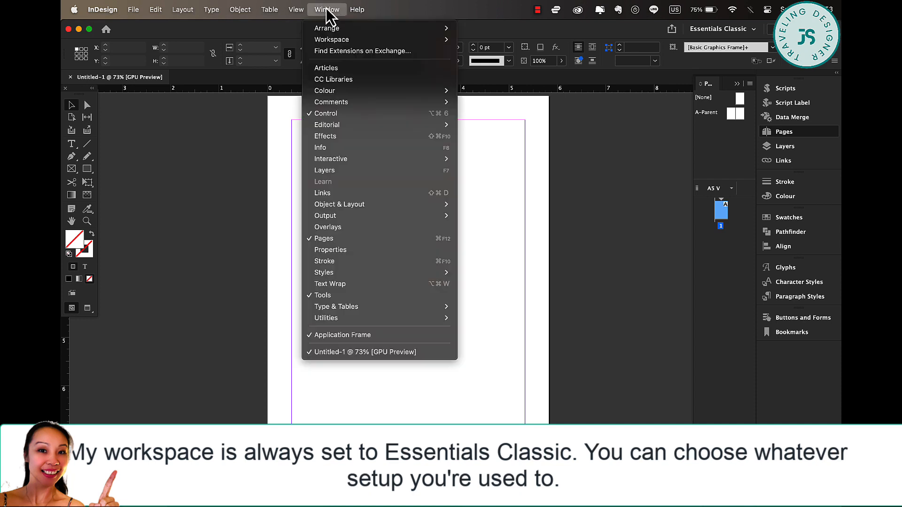
pyautogui.moveTo(290, 14)
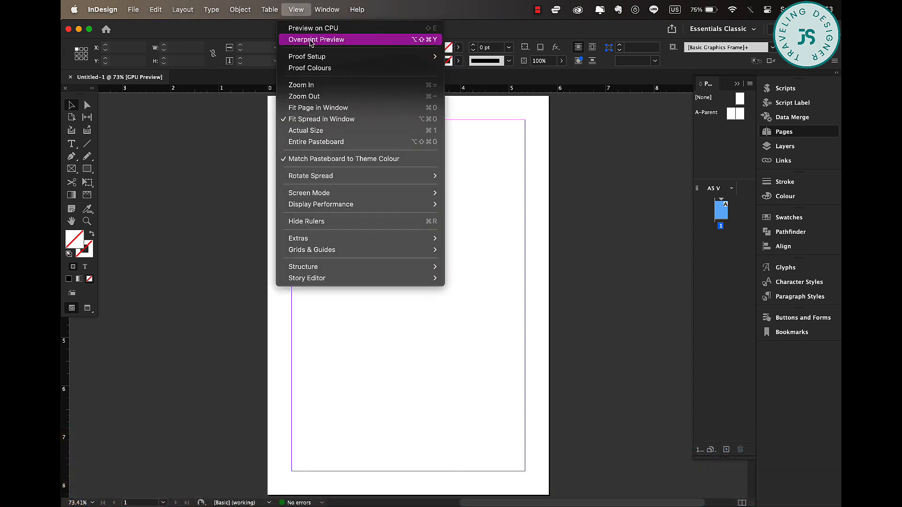
pyautogui.click(310, 41)
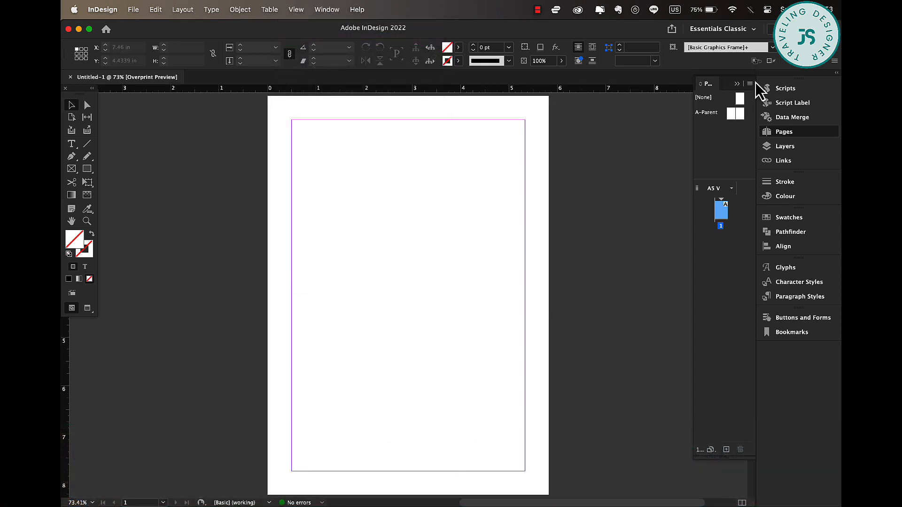
pyautogui.click(736, 84)
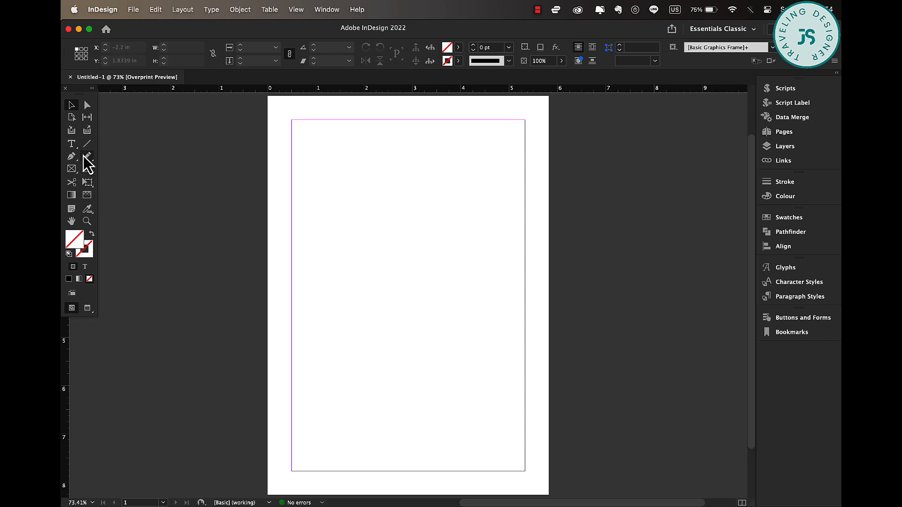
# Add a text frame across the top of the margin area reading MONTHLY PLANNER and set its font size to 18 pt
pyautogui.click(73, 145)
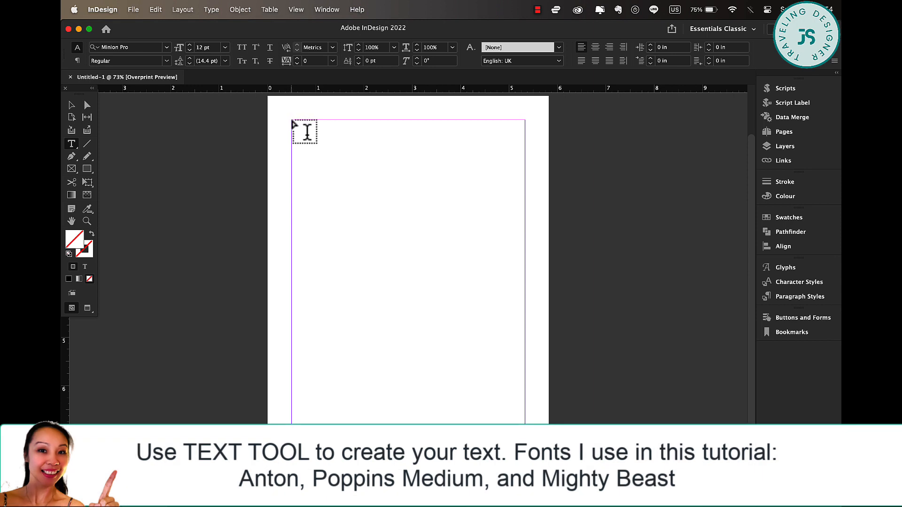
pyautogui.moveTo(291, 120); pyautogui.dragTo(526, 151)
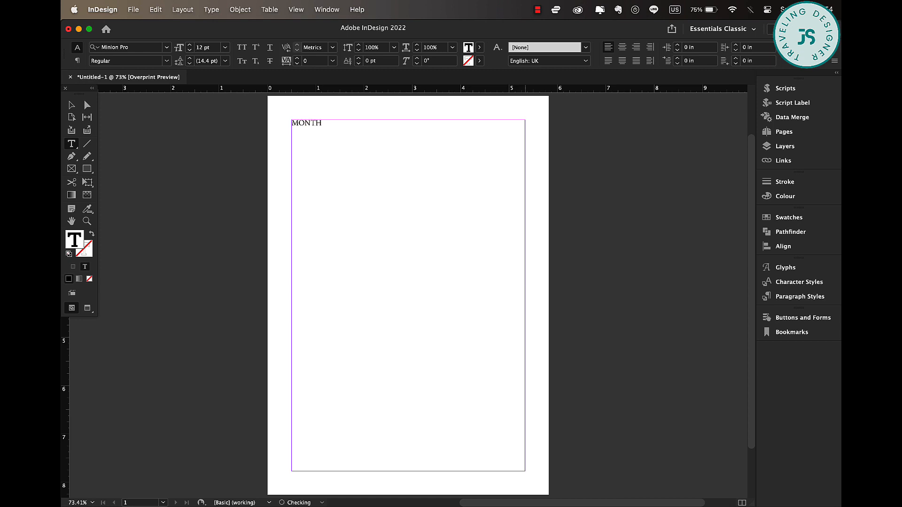
pyautogui.press('super+a')
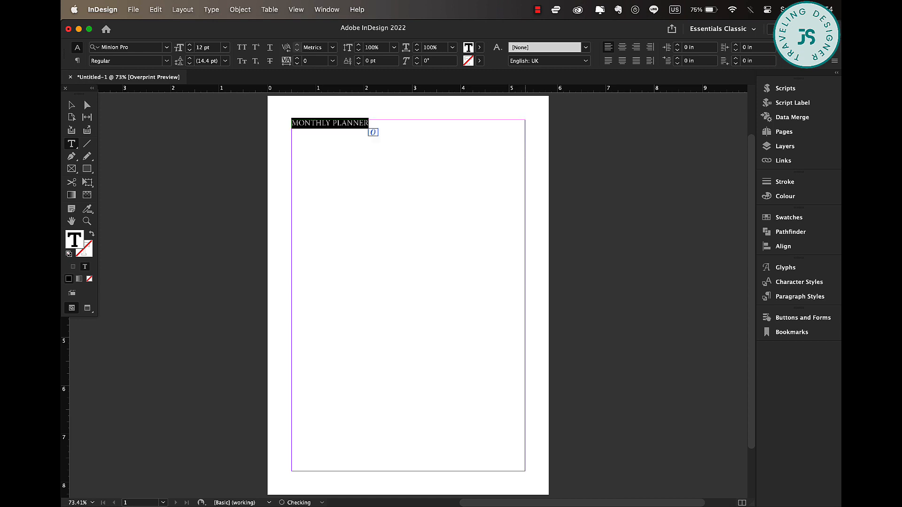
pyautogui.click(225, 47)
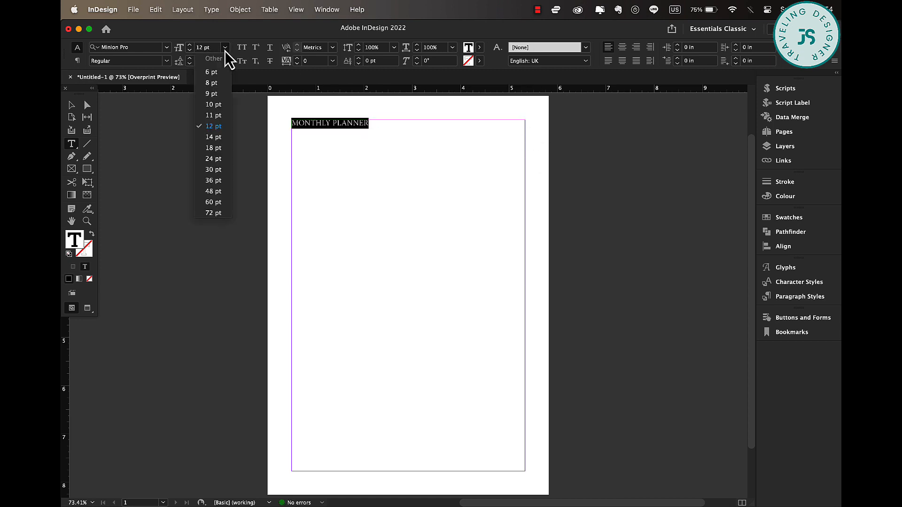
pyautogui.click(210, 181)
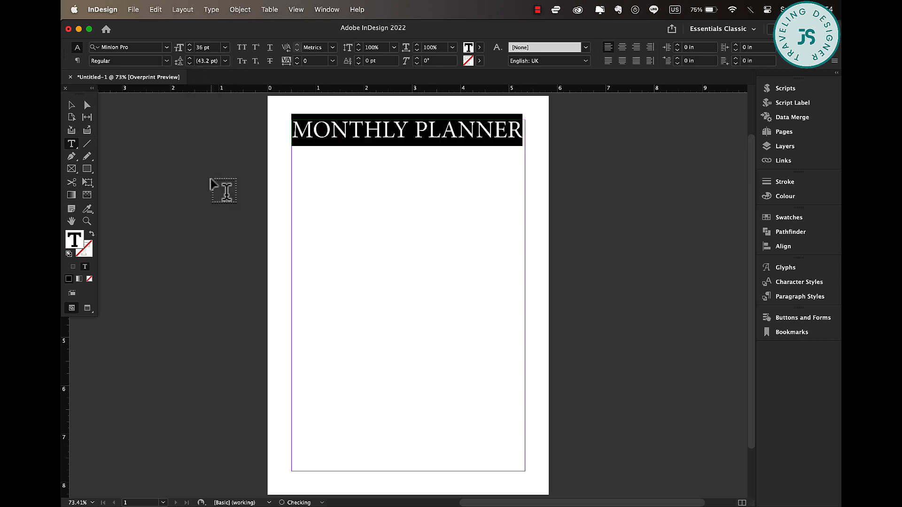
pyautogui.click(226, 47)
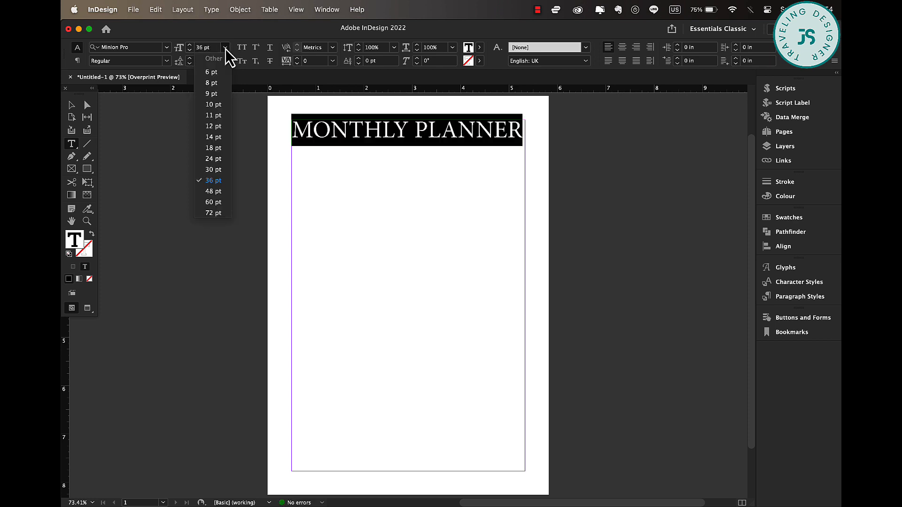
pyautogui.click(219, 151)
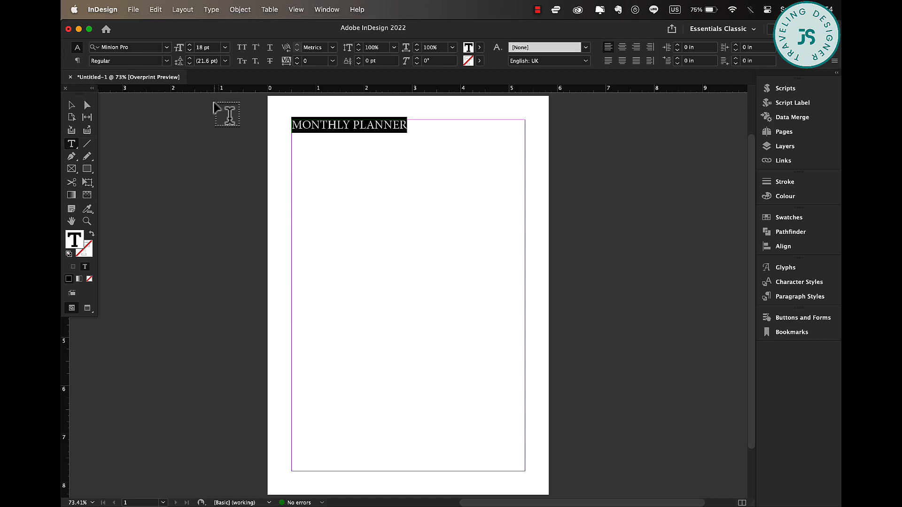
# Set the MONTHLY PLANNER heading in Anton with tracking 20 and fit its frame to the text
pyautogui.click(132, 47)
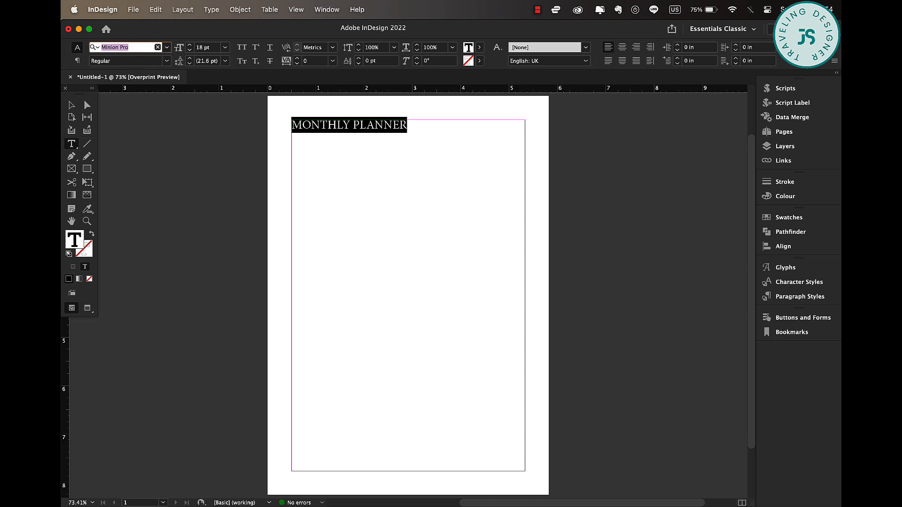
pyautogui.write('ANT')
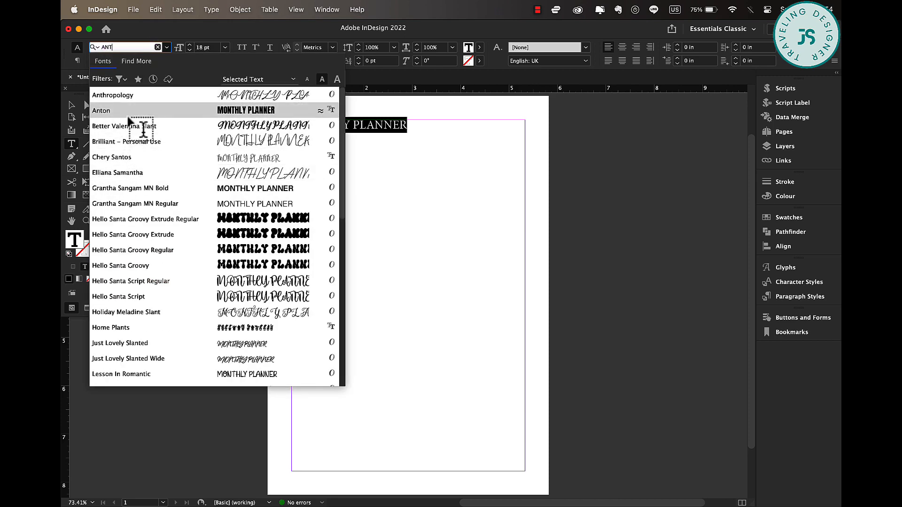
pyautogui.click(127, 112)
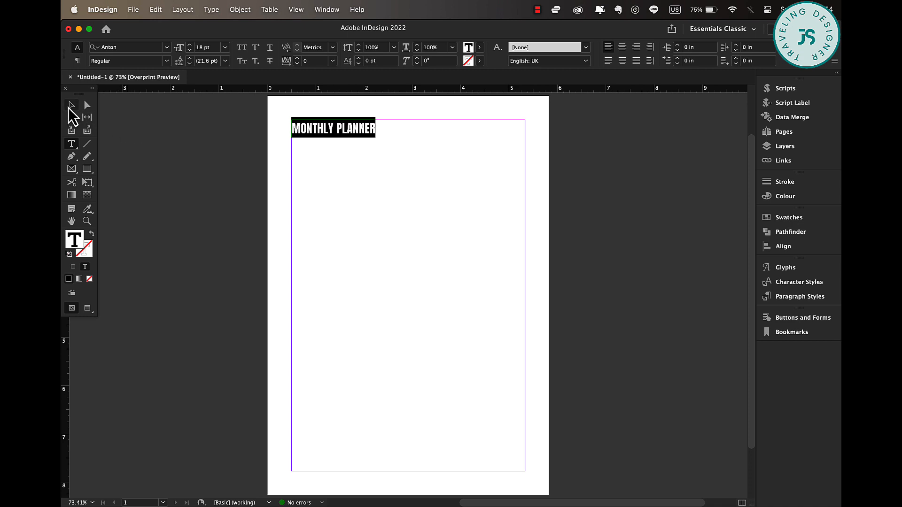
pyautogui.click(300, 60)
pyautogui.click(299, 61)
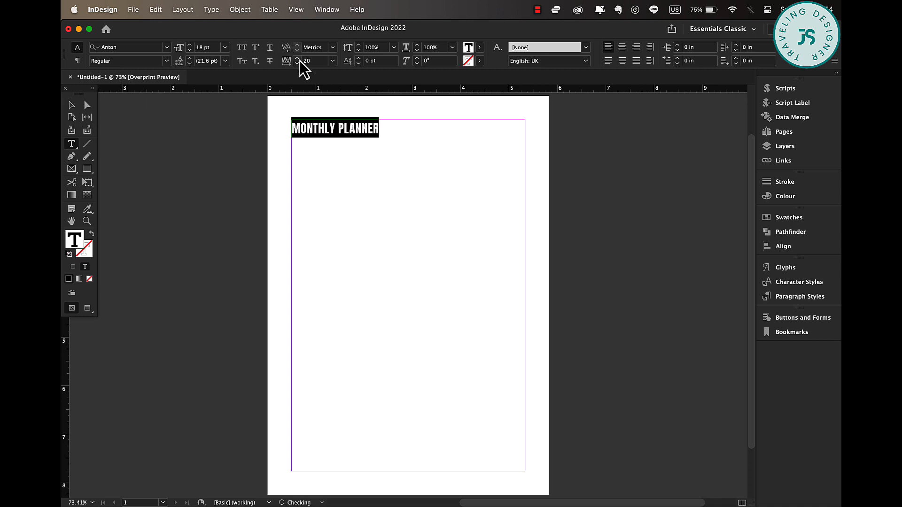
pyautogui.click(68, 108)
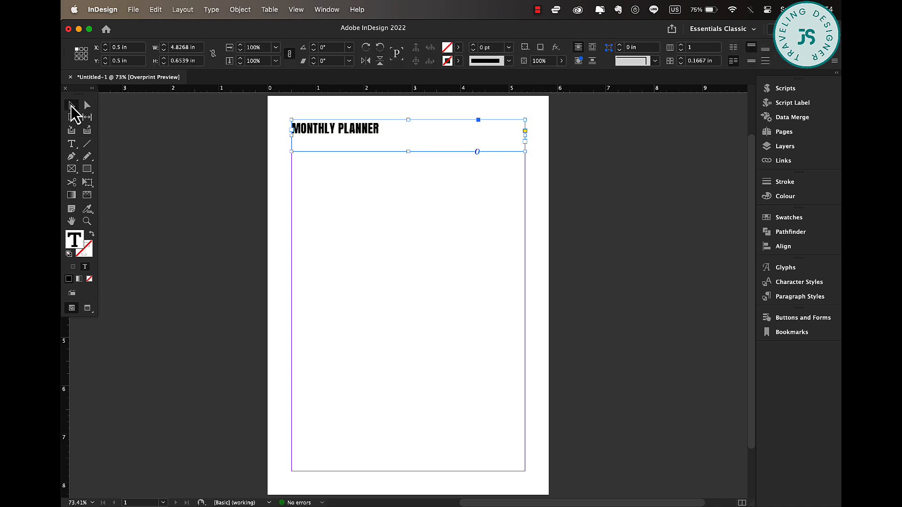
pyautogui.doubleClick(525, 152)
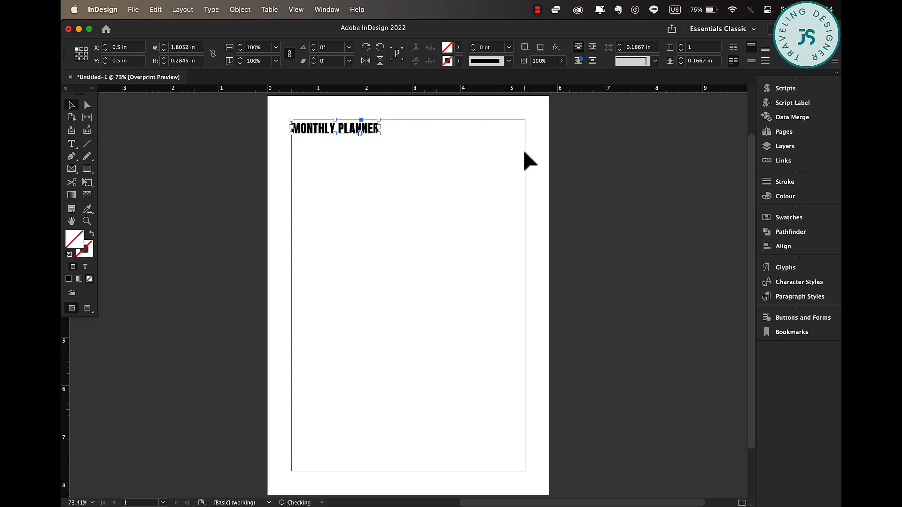
# Add a second text frame about 2.7 in wide below the heading, reading "monthly planner" in lowercase
pyautogui.click(72, 145)
pyautogui.click(305, 169)
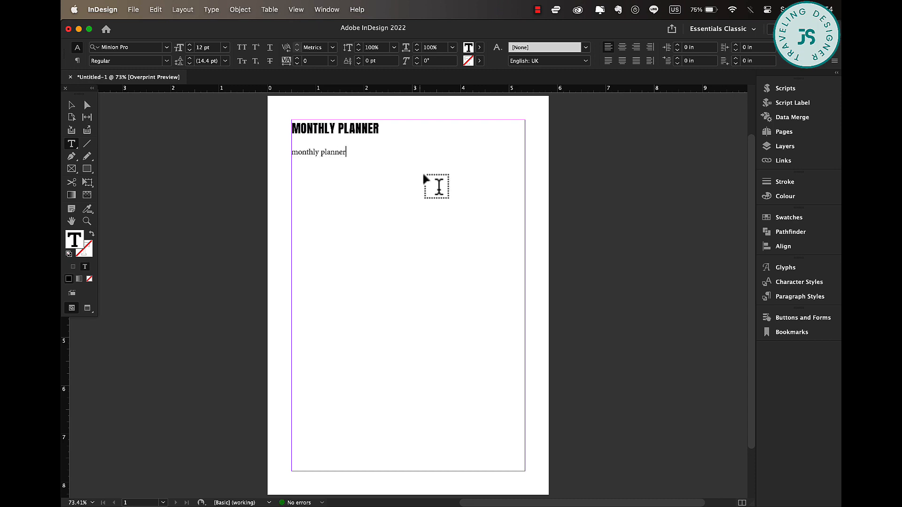
pyautogui.click(72, 106)
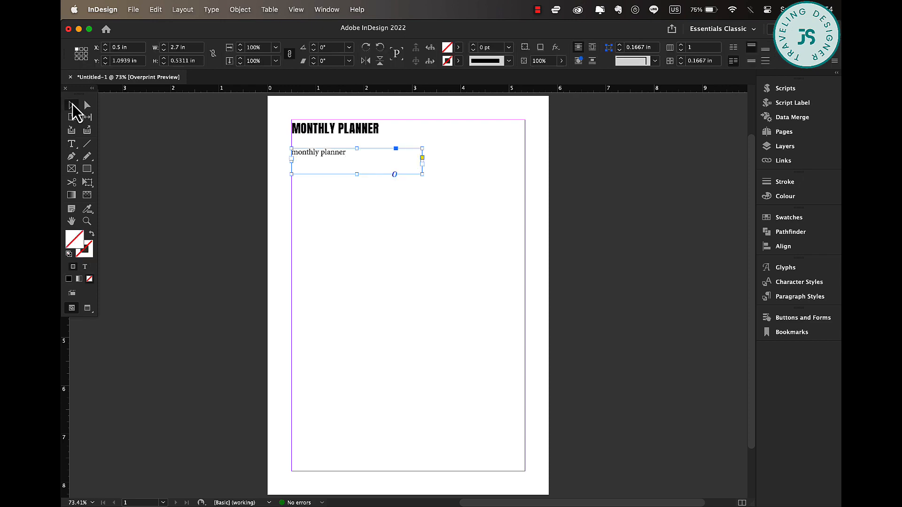
pyautogui.click(396, 265)
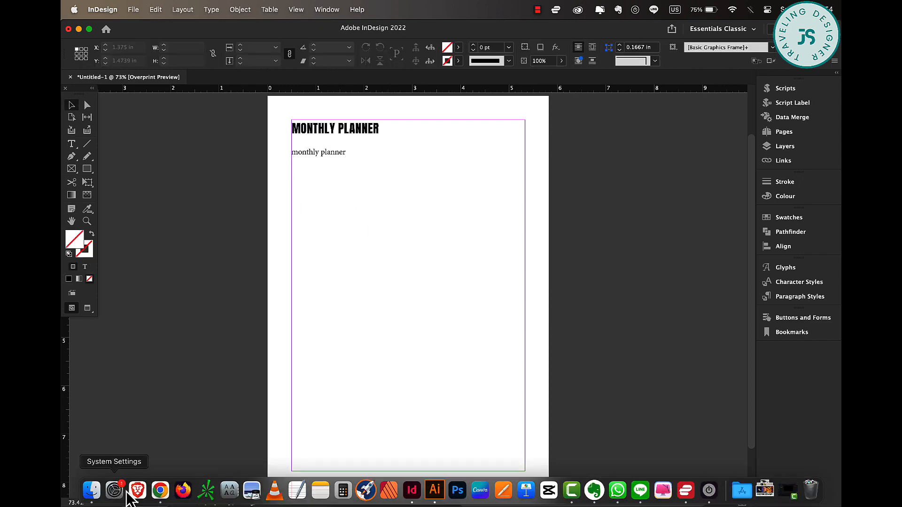
# Place the pink open-planner illustration from the ELEMENTS folder below the text, scaled to about 0.49 in square
pyautogui.click(92, 490)
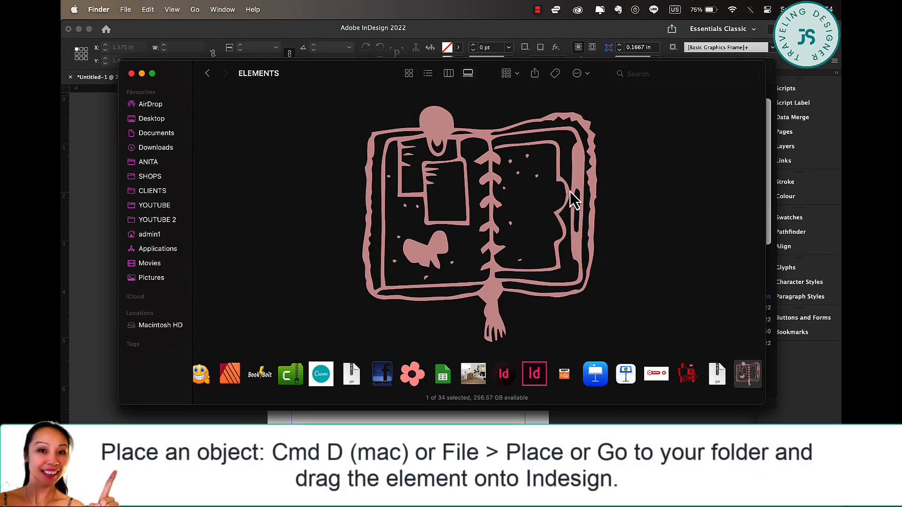
pyautogui.moveTo(577, 202); pyautogui.dragTo(141, 133)
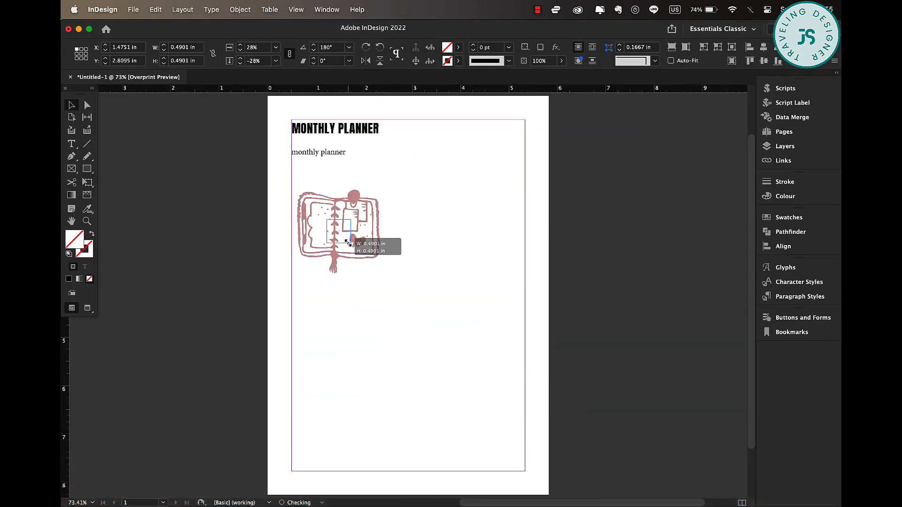
pyautogui.moveTo(358, 235); pyautogui.dragTo(316, 222)
pyautogui.click(374, 278)
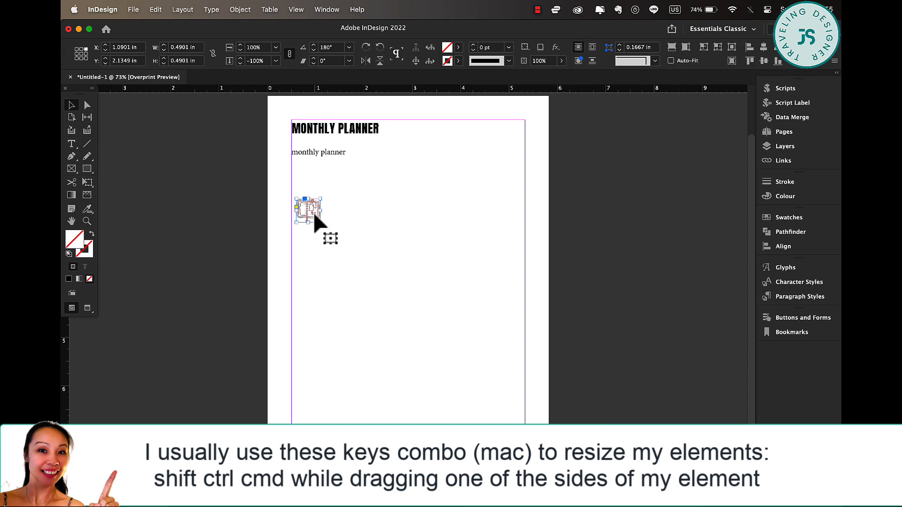
# Extract the planner illustration's colours with the Color Theme tool and add the Colourful theme to the swatches
pyautogui.click(87, 209)
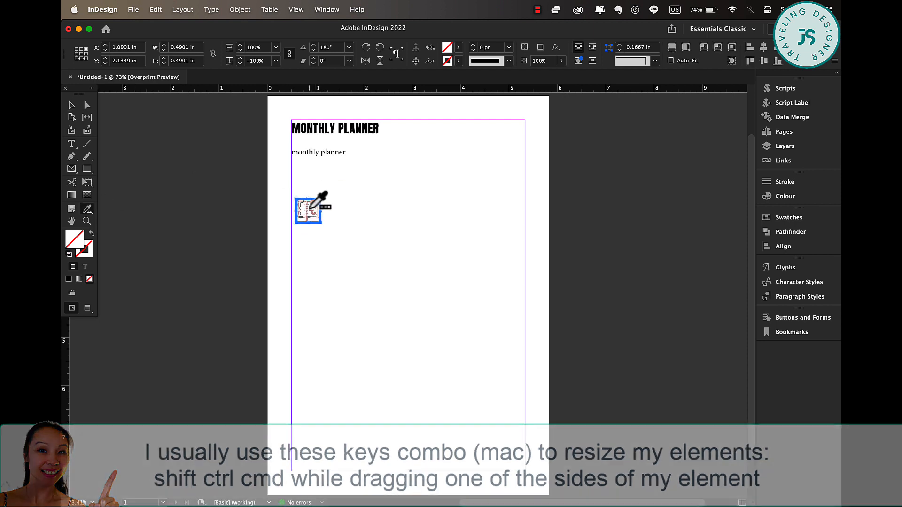
pyautogui.click(310, 210)
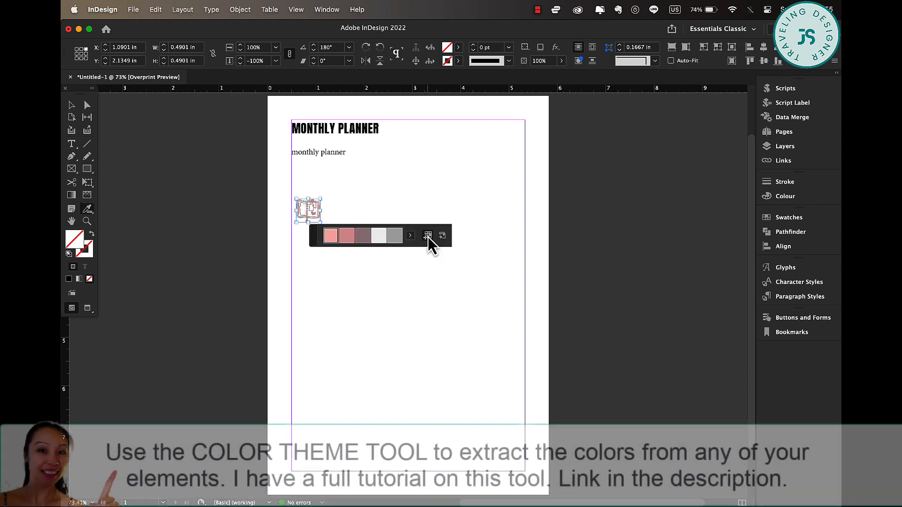
pyautogui.click(459, 47)
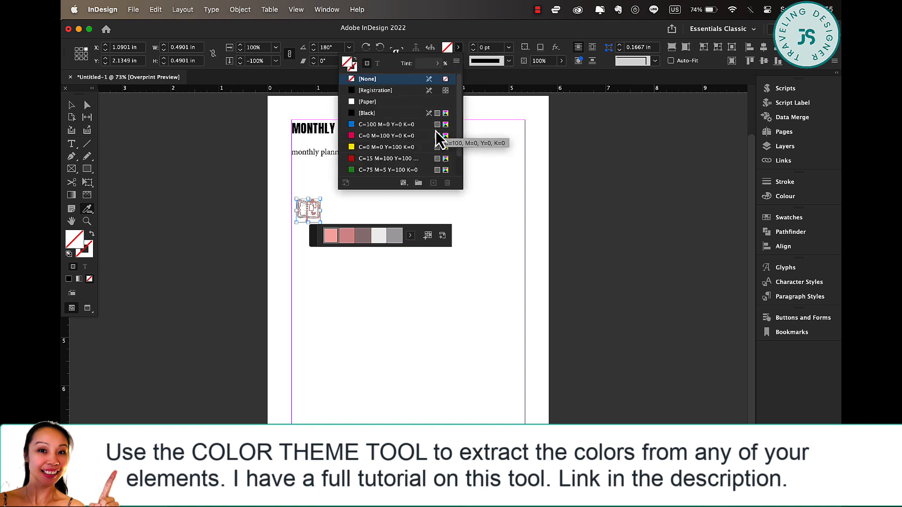
pyautogui.scroll(-4, 367, 158)
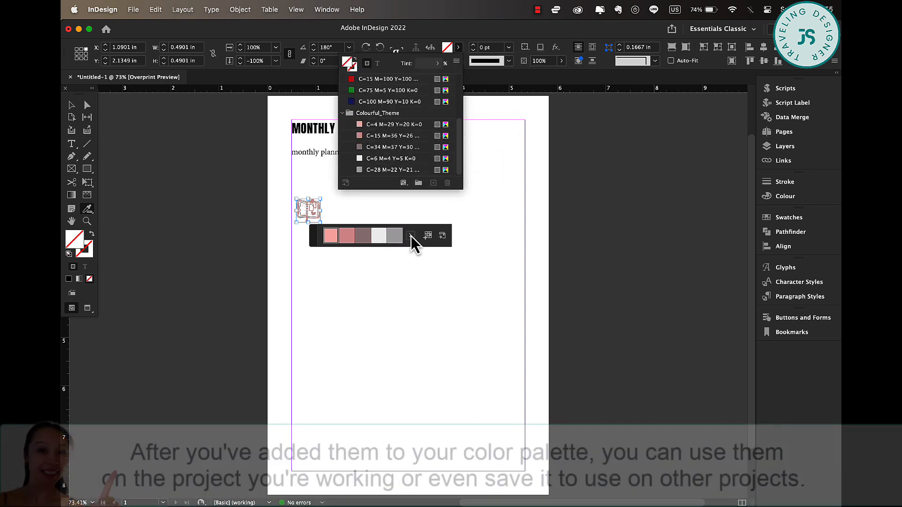
pyautogui.moveTo(312, 241); pyautogui.dragTo(190, 393)
pyautogui.press('Escape')
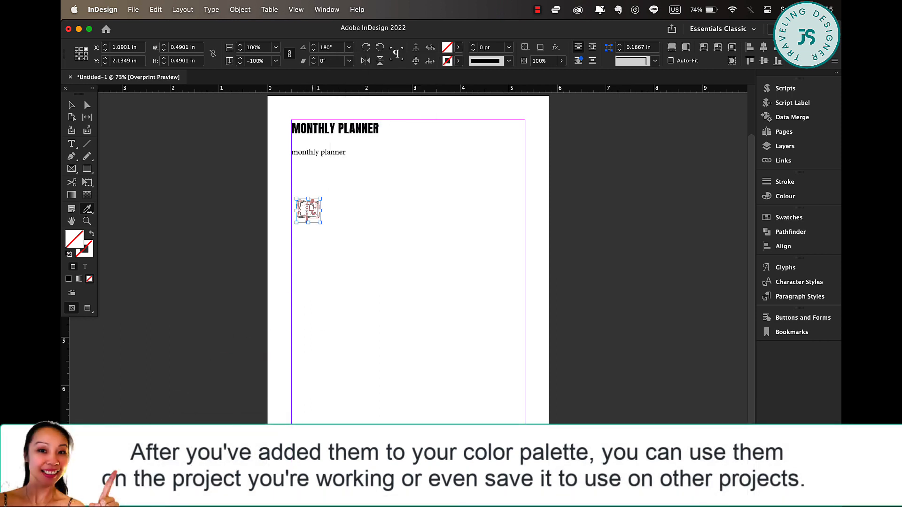
pyautogui.press('v')
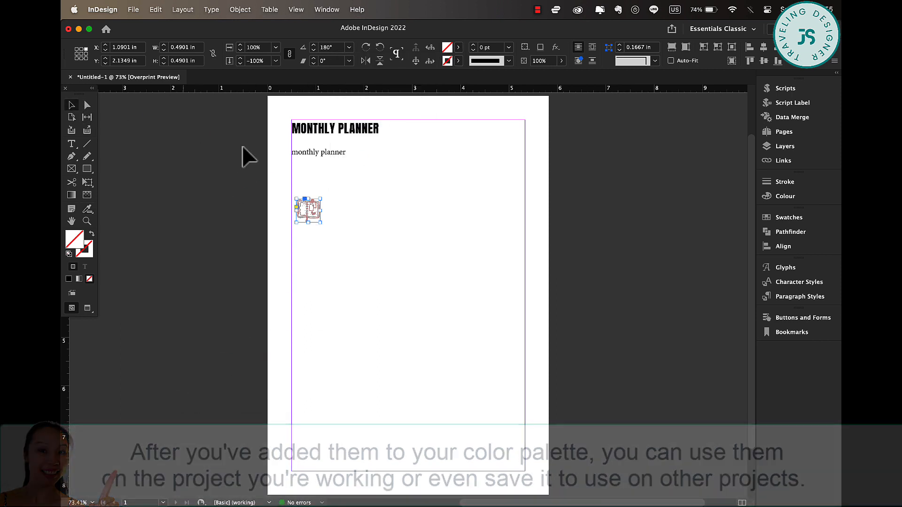
# Recolour the MONTHLY PLANNER heading text with the pink C=15 M=36 Y=26 swatch from the Colourful_Theme group
pyautogui.scroll(1, 413, 282)
pyautogui.scroll(4, 415, 279)
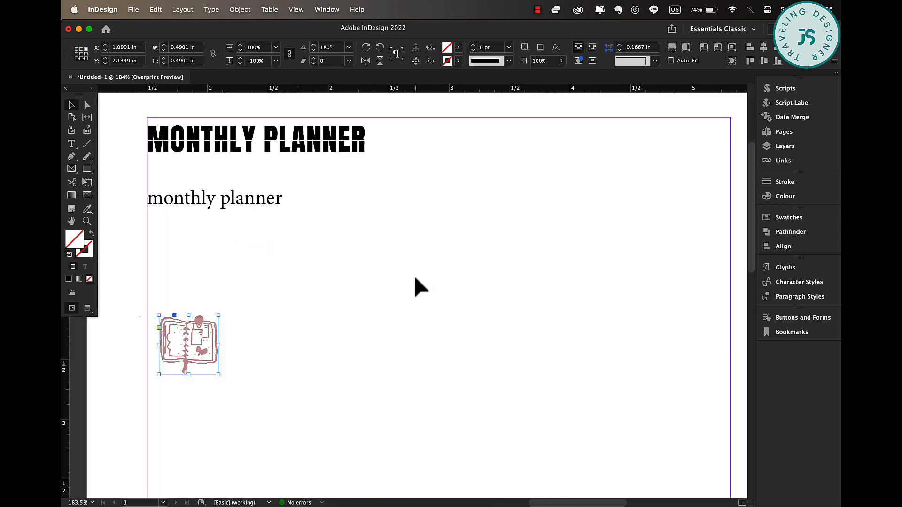
pyautogui.press('t')
pyautogui.click(161, 134)
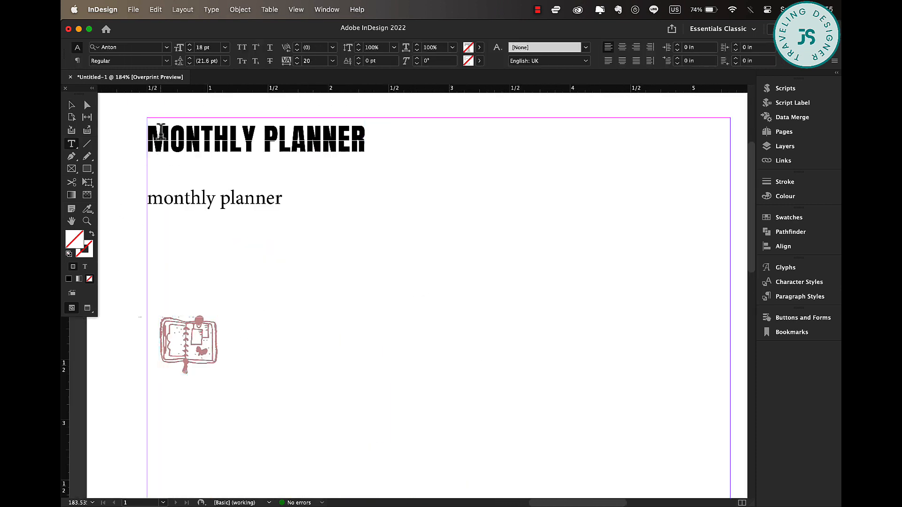
pyautogui.tripleClick(161, 134)
pyautogui.click(479, 47)
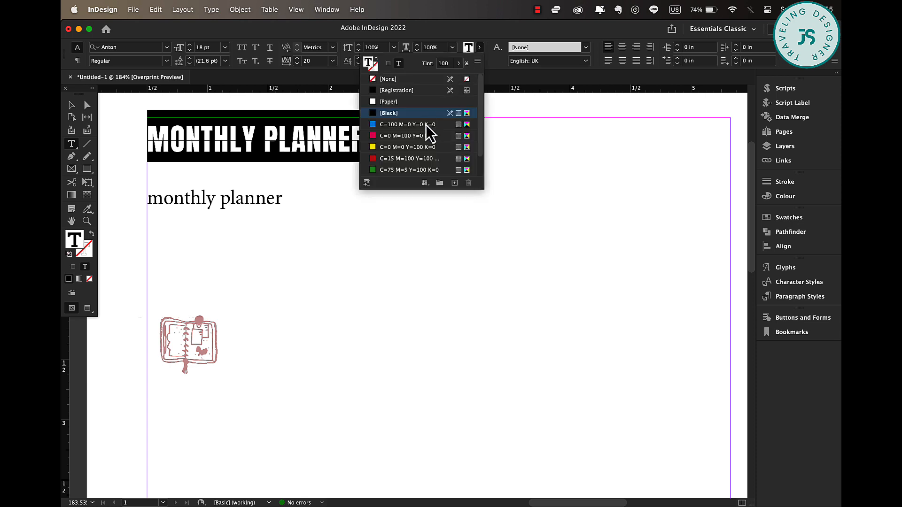
pyautogui.scroll(-5, 419, 134)
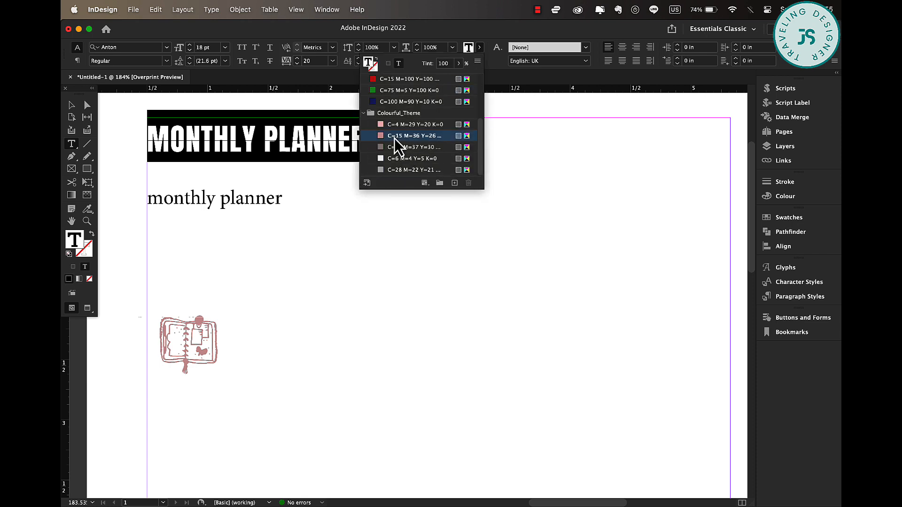
pyautogui.click(394, 138)
pyautogui.click(73, 105)
pyautogui.click(296, 249)
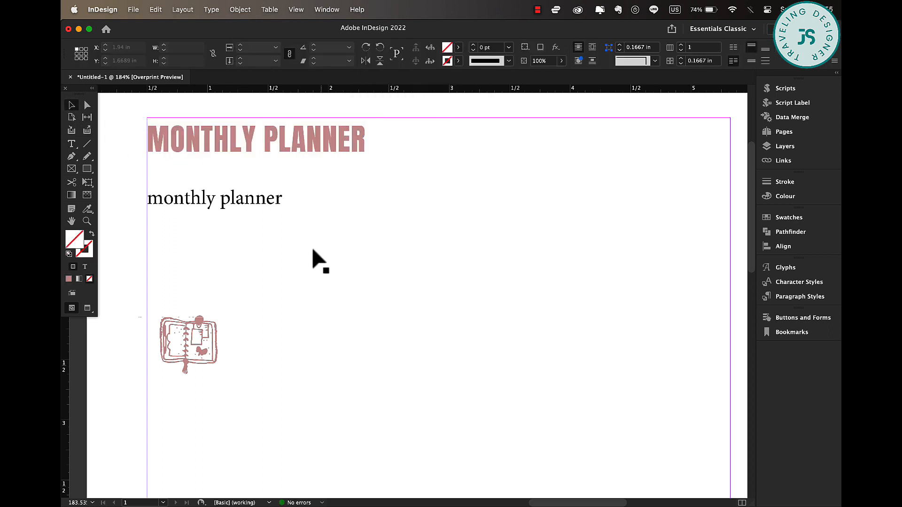
# Set the lowercase "monthly planner" text in Mighty Beast with tracking 60 and fit its frame to the text
pyautogui.tripleClick(268, 202)
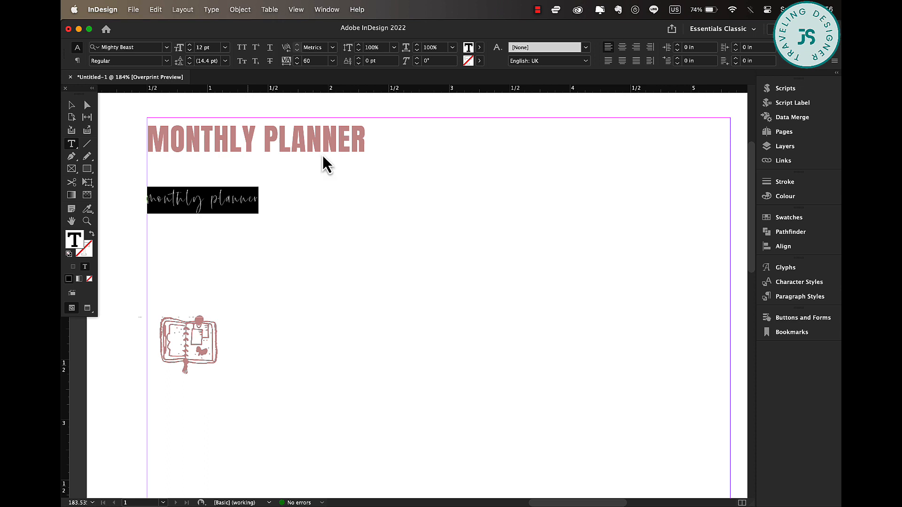
pyautogui.click(71, 105)
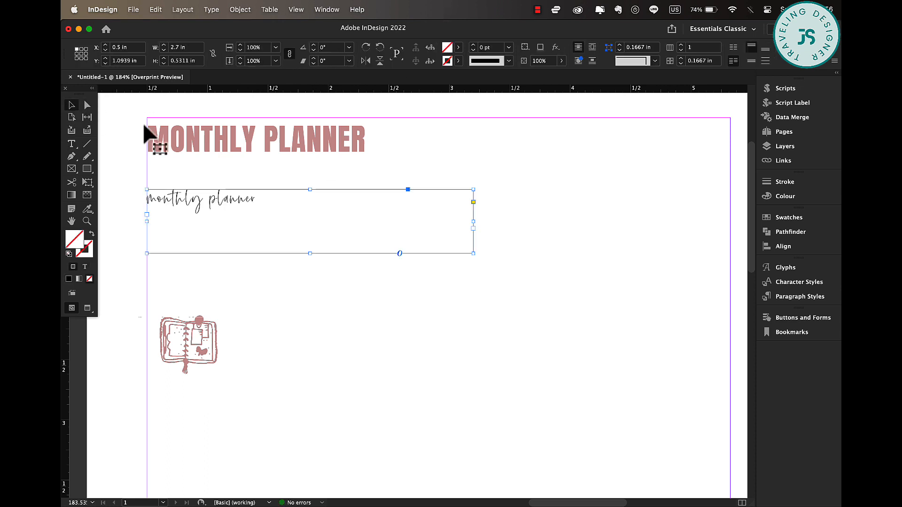
pyautogui.doubleClick(473, 254)
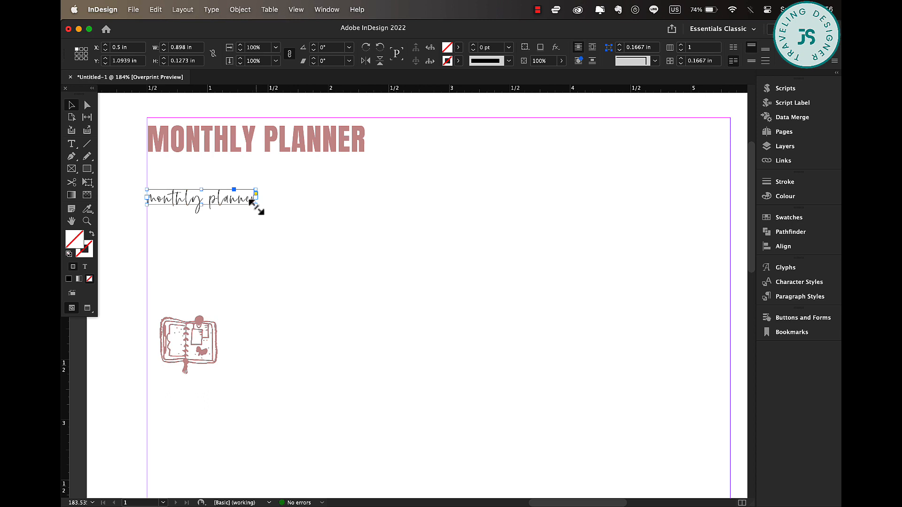
# Enlarge the script "monthly planner" text to about 1.5 in wide over the MONTHLY PLANNER heading and tighten its tracking
pyautogui.moveTo(256, 205); pyautogui.dragTo(305, 149)
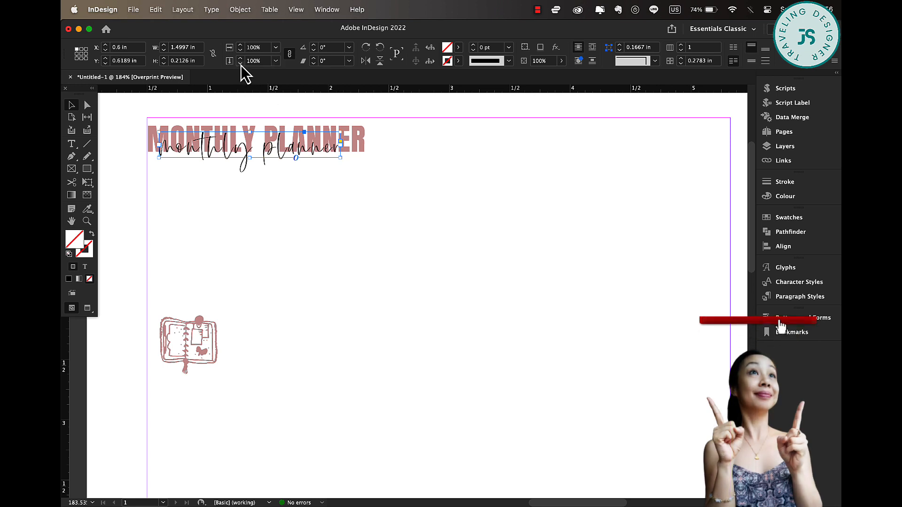
pyautogui.doubleClick(336, 150)
pyautogui.press('super+a')
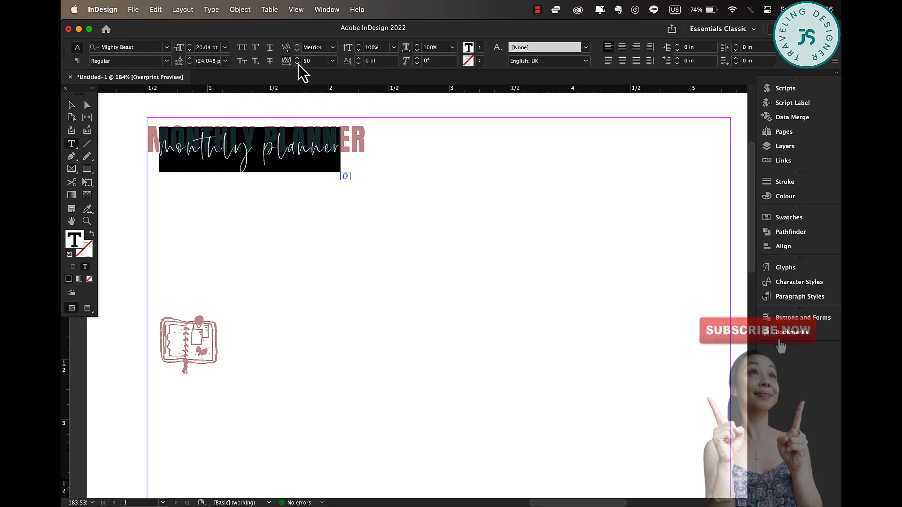
pyautogui.click(297, 63)
pyautogui.click(297, 64)
pyautogui.click(298, 191)
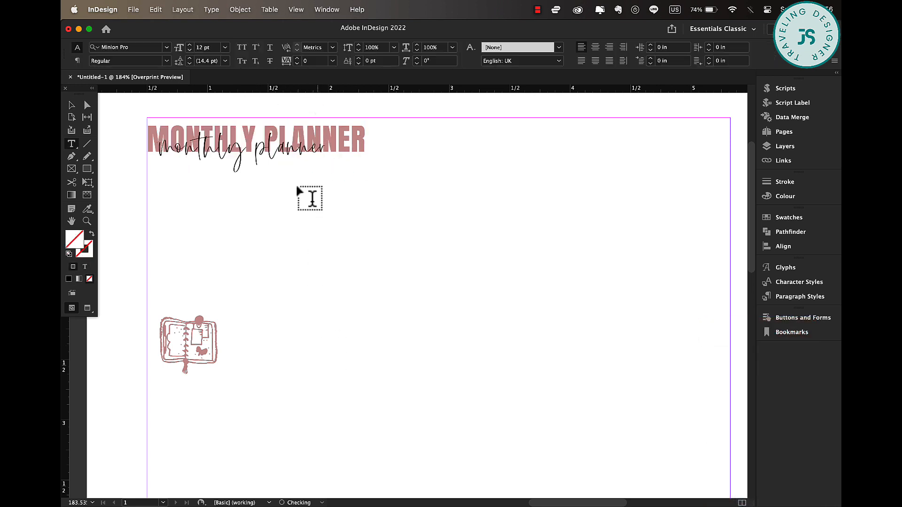
pyautogui.click(71, 104)
pyautogui.moveTo(281, 159); pyautogui.dragTo(282, 153)
pyautogui.click(312, 224)
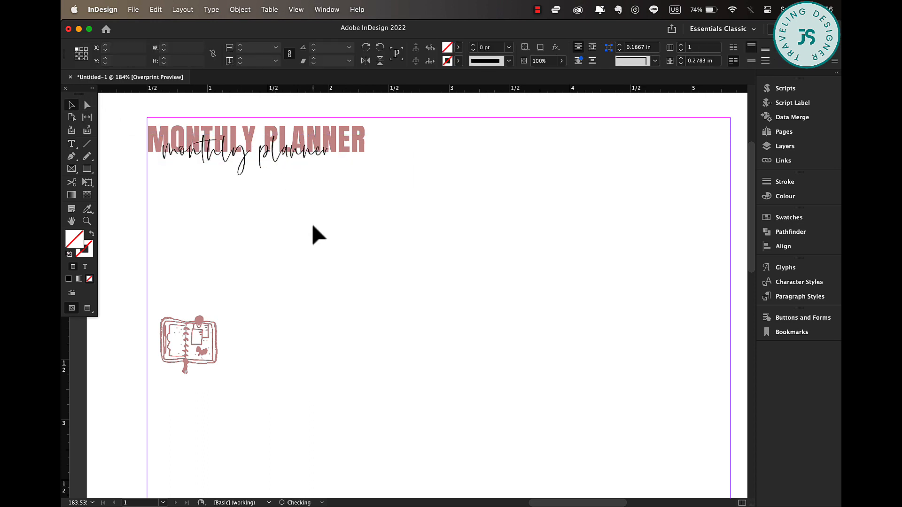
# Shrink the planner illustration against the left margin below the heading and add a text frame beside it reading "APPOINTMENTS & EVENTS"
pyautogui.moveTo(208, 341); pyautogui.dragTo(534, 212)
pyautogui.press('t')
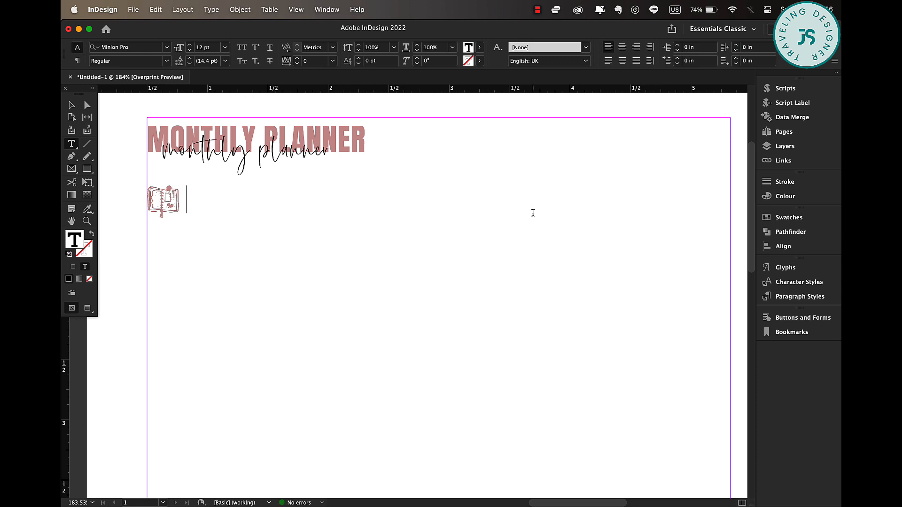
pyautogui.write('APPOINTMENTS & EVENTS')
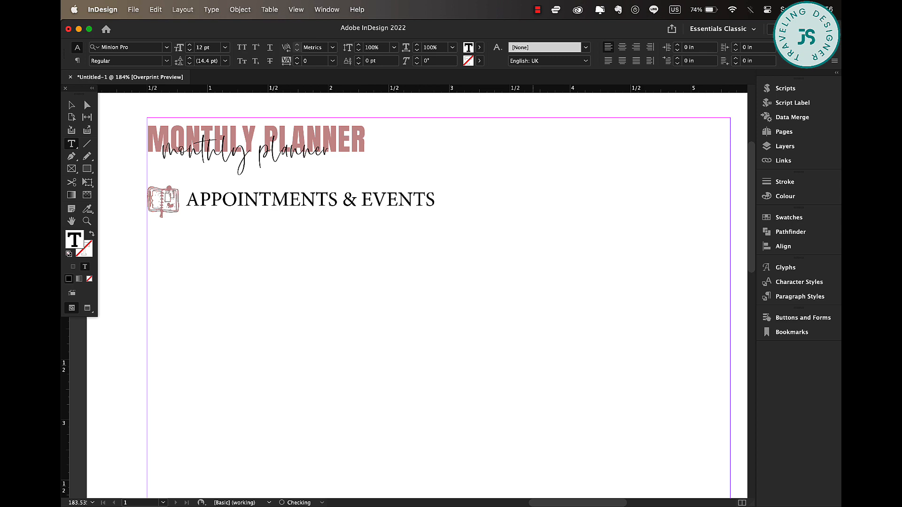
# Format the APPOINTMENTS & EVENTS label in Poppins Medium at 10 pt with tracking 20
pyautogui.press('super+a')
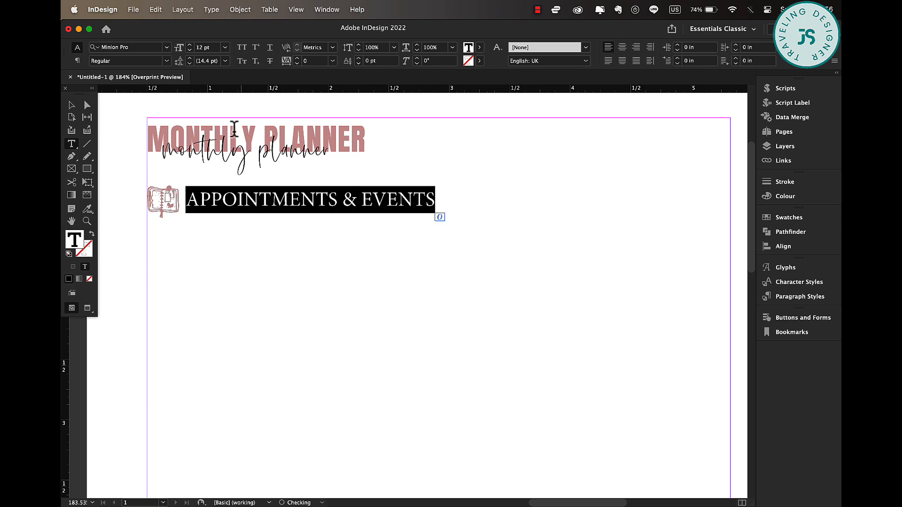
pyautogui.click(145, 49)
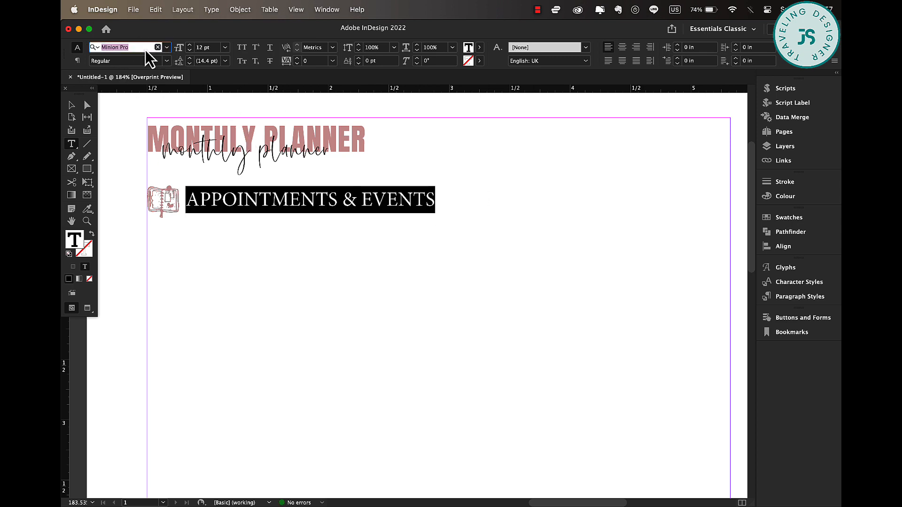
pyautogui.write('POPP')
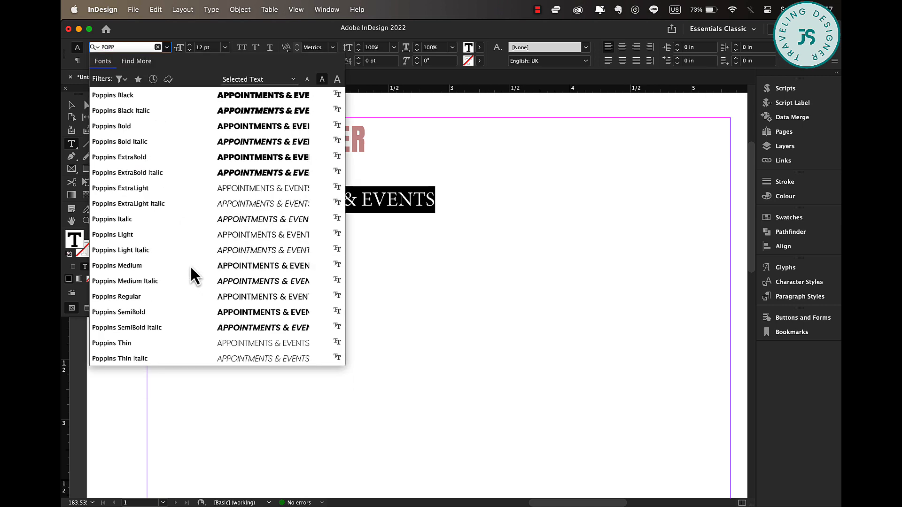
pyautogui.click(190, 265)
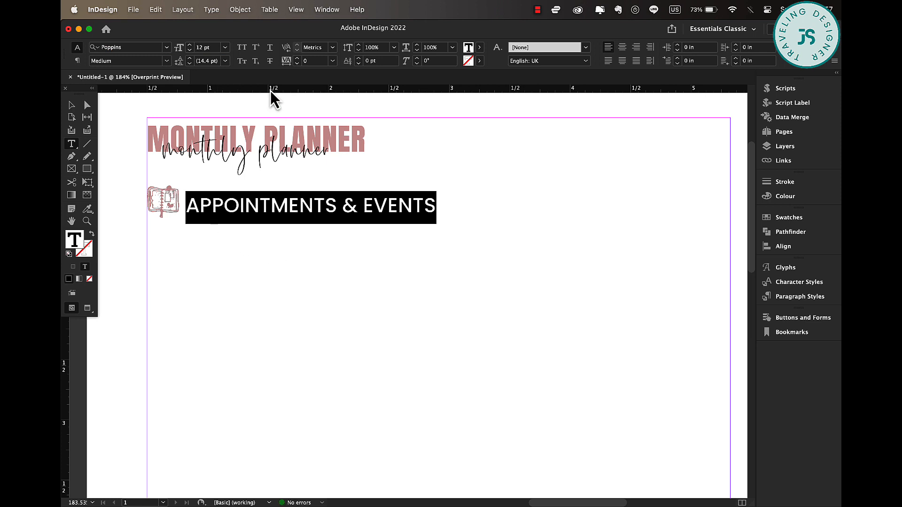
pyautogui.doubleClick(189, 51)
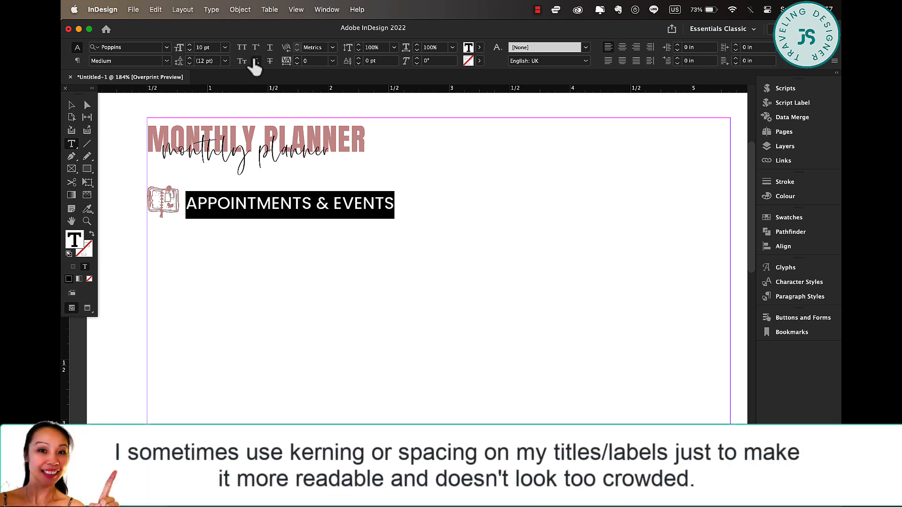
pyautogui.click(297, 58)
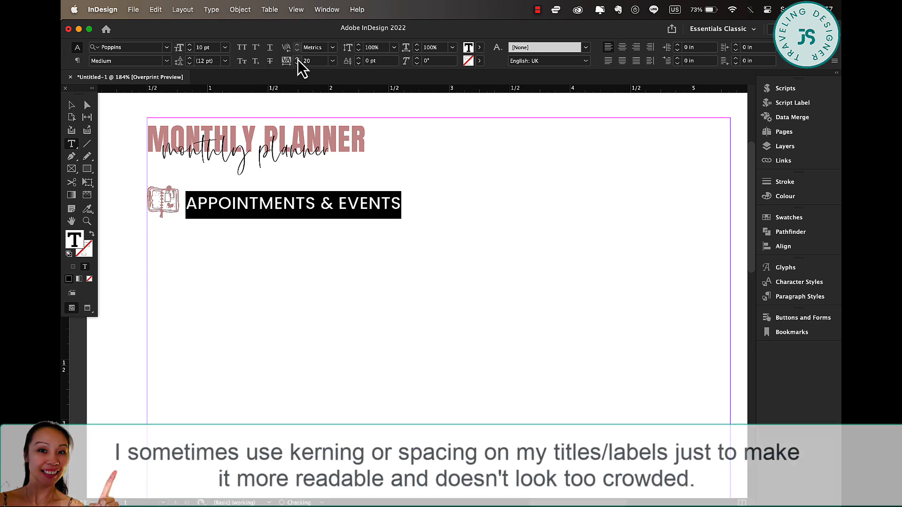
# Fit the APPOINTMENTS & EVENTS frame to its text and nudge it slightly up and left toward the planner illustration
pyautogui.click(72, 105)
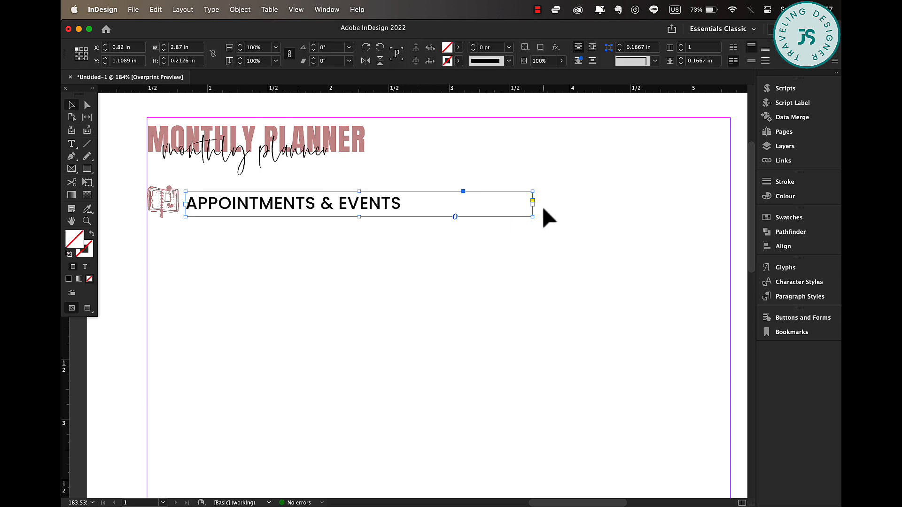
pyautogui.doubleClick(532, 216)
pyautogui.moveTo(286, 205); pyautogui.dragTo(283, 204)
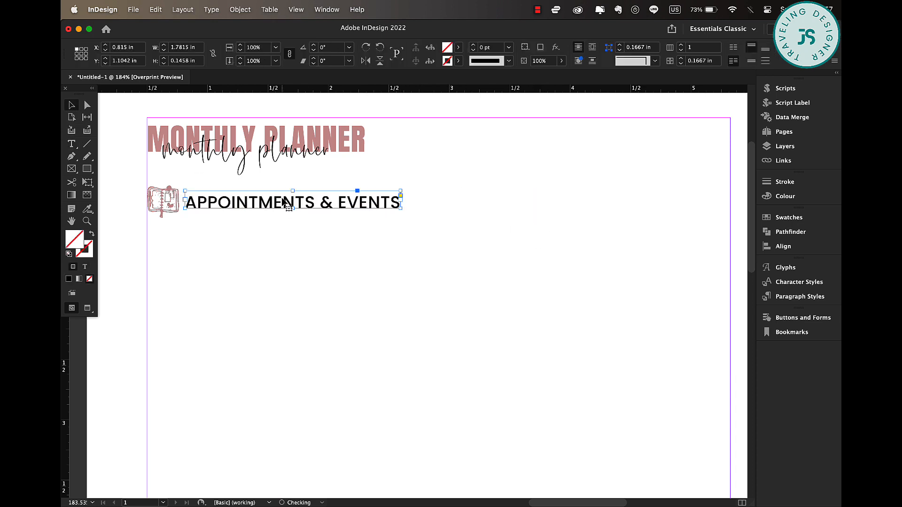
# Enlarge the two overlapping heading texts together to about 2.61 in wide and realign them with the left margin at X 0.5 in
pyautogui.scroll(-3, 282, 203)
pyautogui.scroll(-2, 283, 202)
pyautogui.click(321, 223)
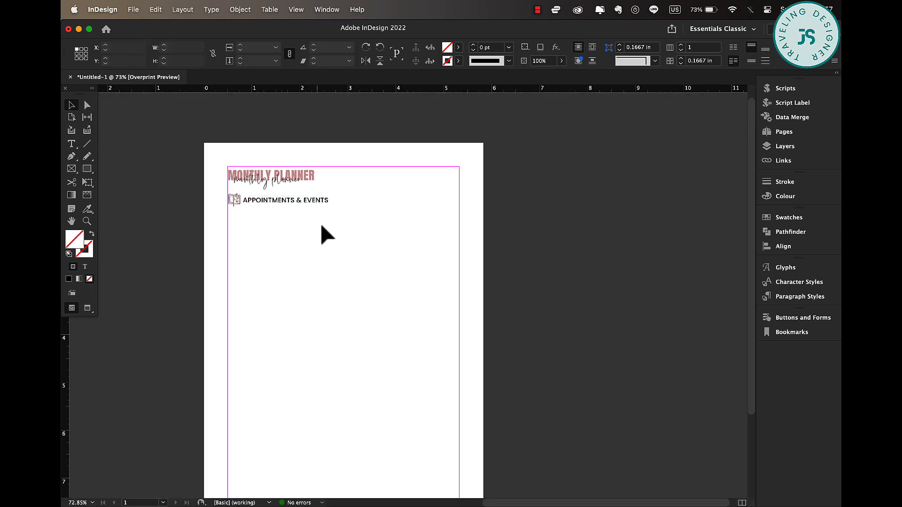
pyautogui.click(313, 179)
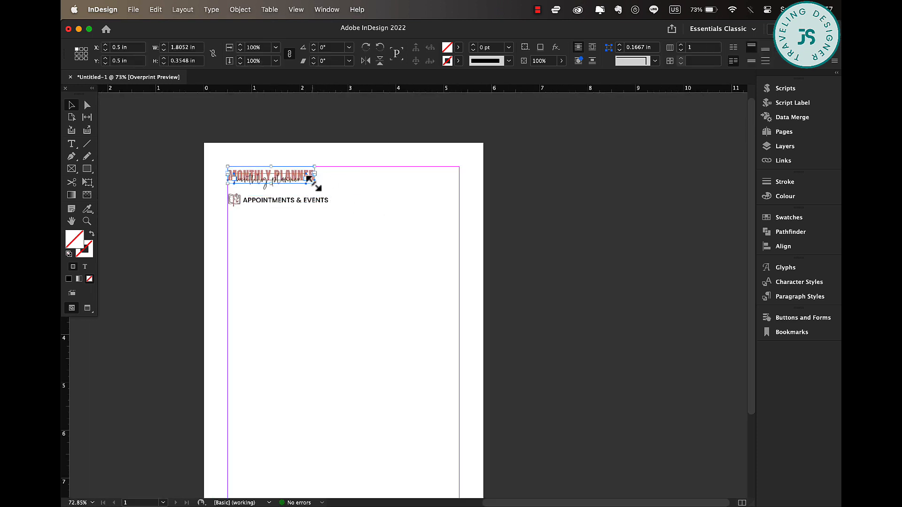
pyautogui.moveTo(310, 180)
pyautogui.mouseDown()
pyautogui.moveTo(328, 181)
pyautogui.moveTo(322, 178)
pyautogui.mouseUp()
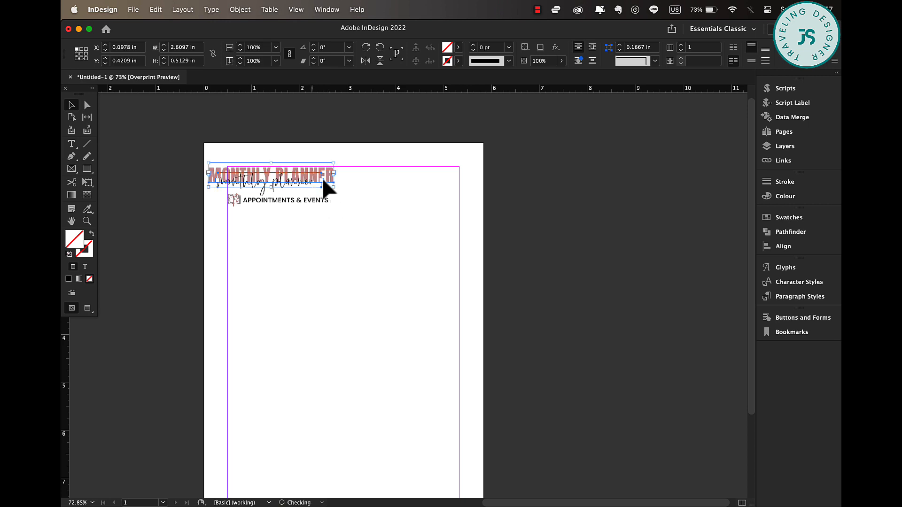
pyautogui.click(374, 188)
pyautogui.click(289, 188)
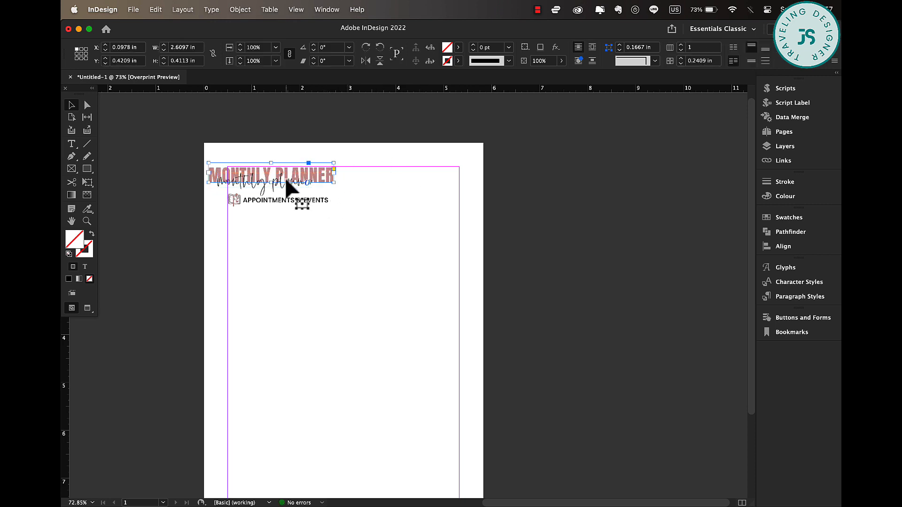
pyautogui.moveTo(285, 186); pyautogui.dragTo(307, 188)
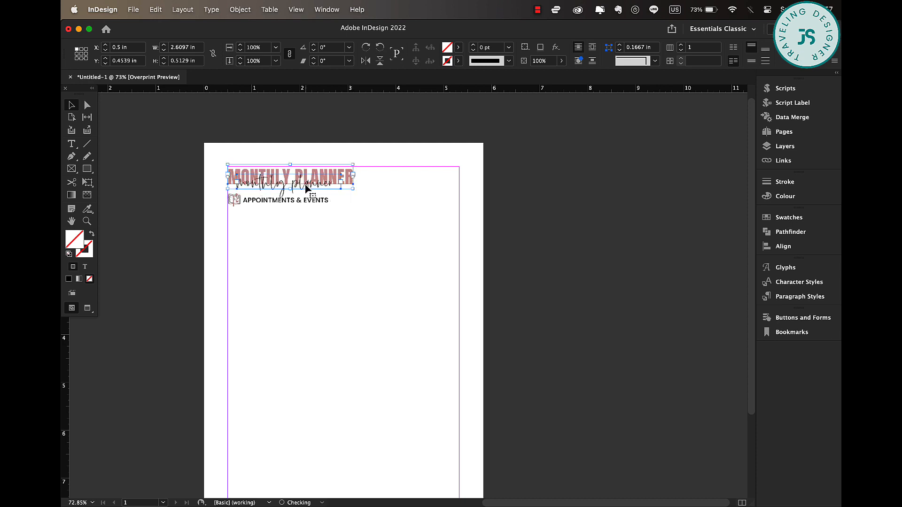
pyautogui.click(348, 221)
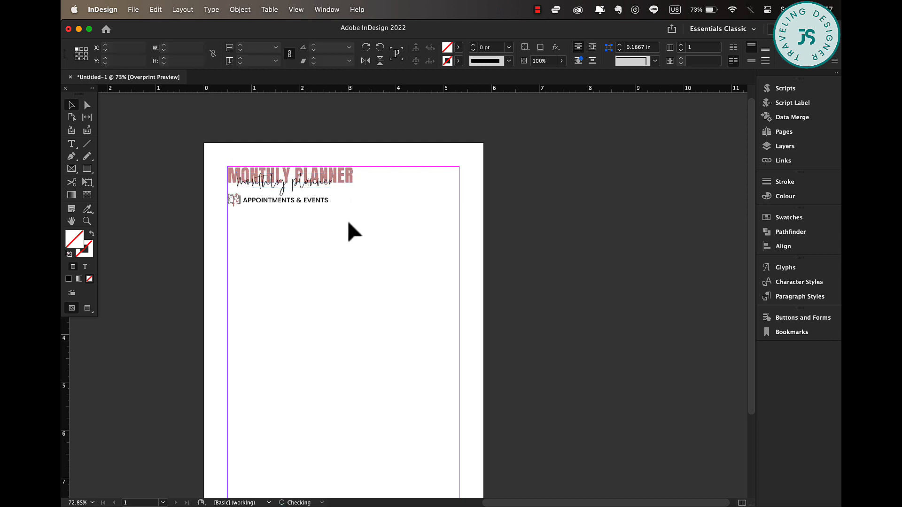
# Draw a rectangle about 1.4 by 0.31 in at the left margin below the APPOINTMENTS & EVENTS label and give it a 0.5 pt stroke
pyautogui.click(87, 170)
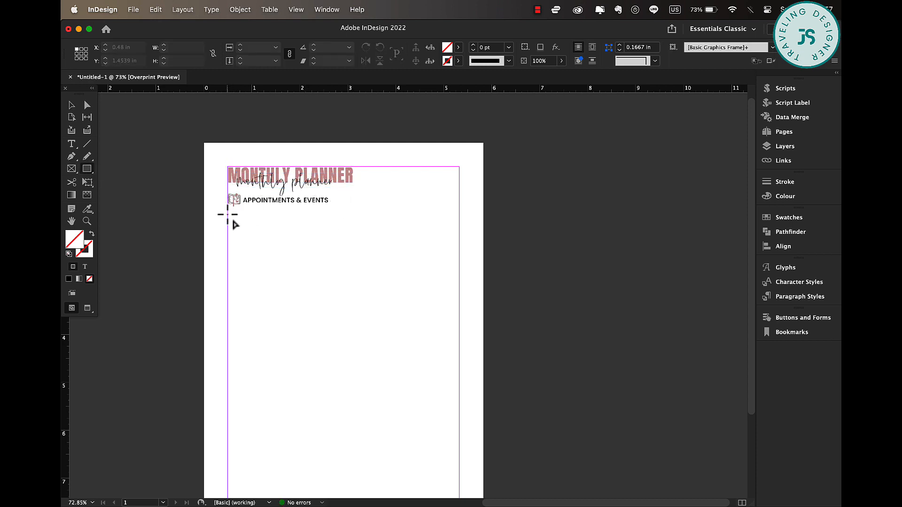
pyautogui.moveTo(228, 213); pyautogui.dragTo(295, 228)
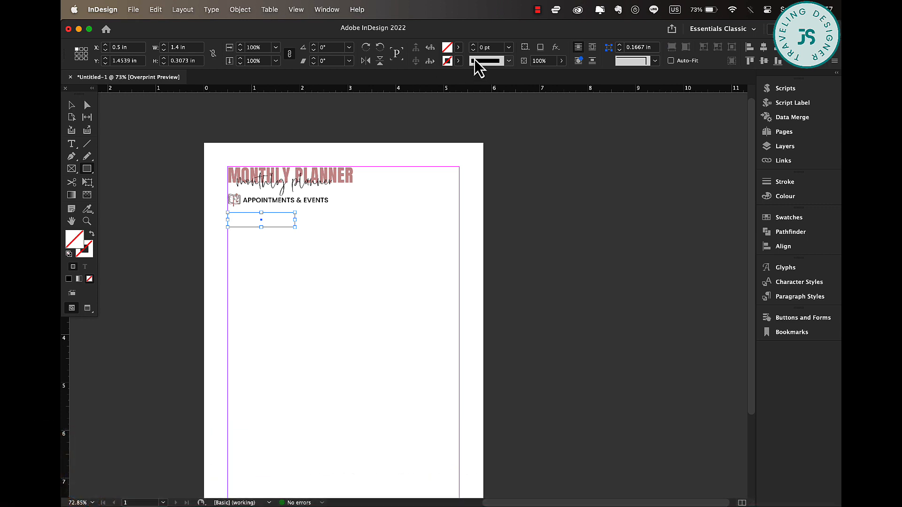
pyautogui.click(509, 47)
pyautogui.click(503, 76)
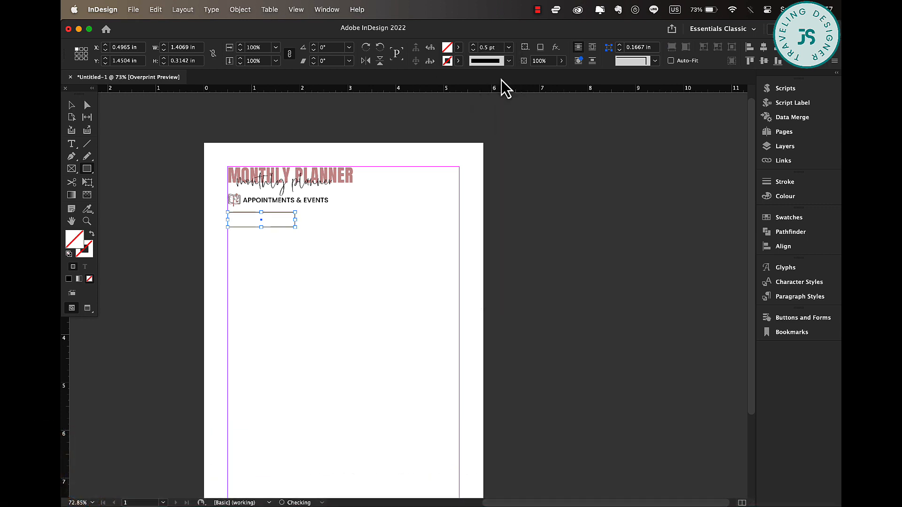
pyautogui.click(71, 109)
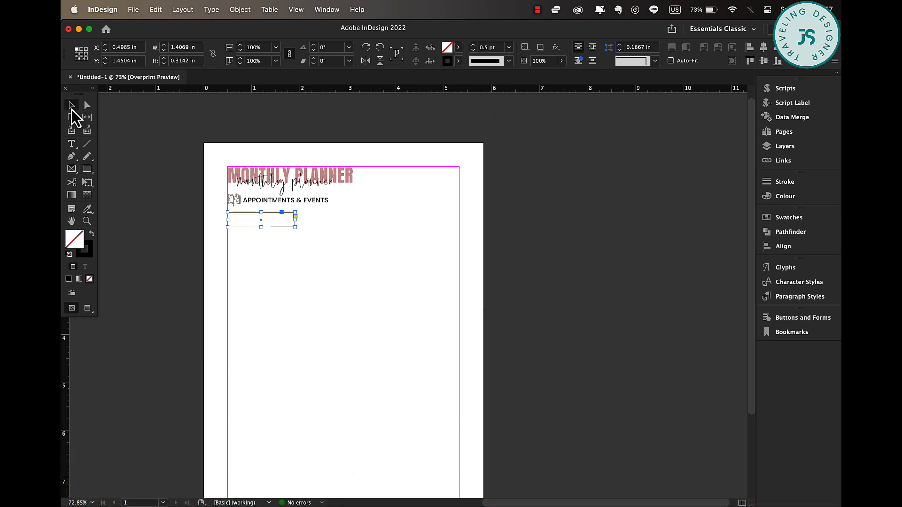
# Draw a horizontal line about 3.31 in long from beside the rectangle's bottom edge to the right margin, with a 0.5 pt stroke
pyautogui.click(88, 142)
pyautogui.moveTo(301, 228); pyautogui.dragTo(461, 227)
pyautogui.click(509, 48)
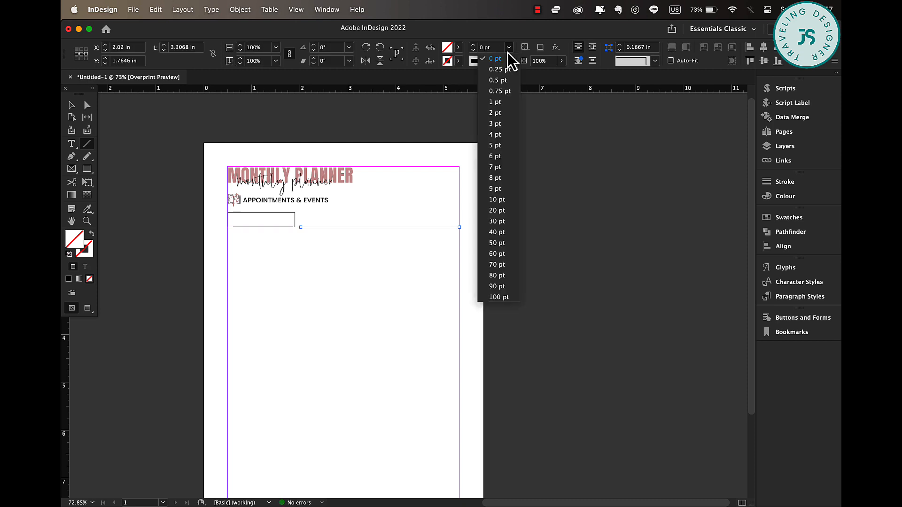
pyautogui.click(498, 91)
pyautogui.click(312, 246)
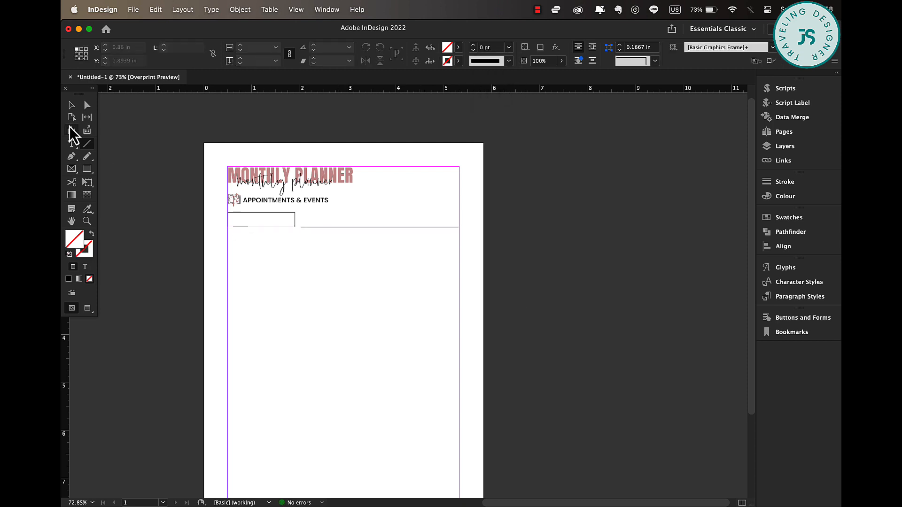
# Duplicate the box-and-line row down the page to make four rows below the APPOINTMENTS & EVENTS label
pyautogui.click(71, 107)
pyautogui.scroll(2, 358, 288)
pyautogui.moveTo(186, 201); pyautogui.dragTo(361, 244)
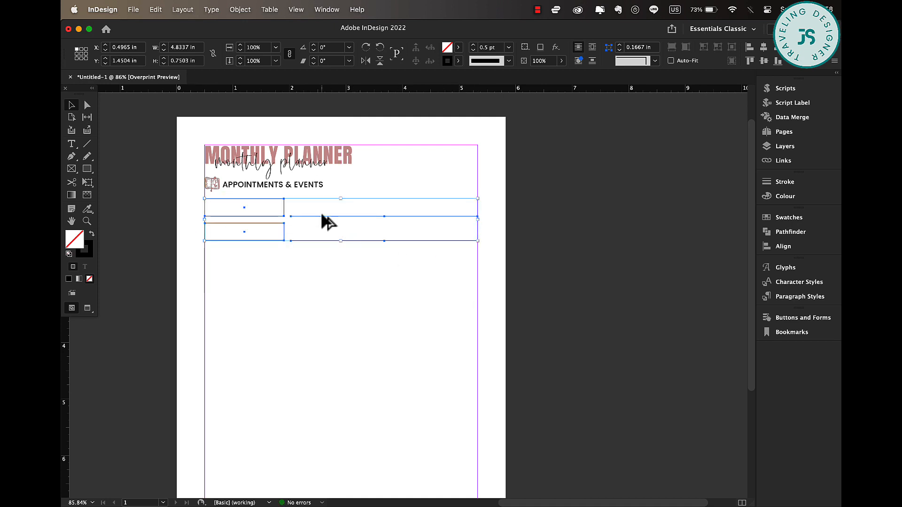
pyautogui.moveTo(324, 225); pyautogui.dragTo(319, 264)
pyautogui.click(505, 256)
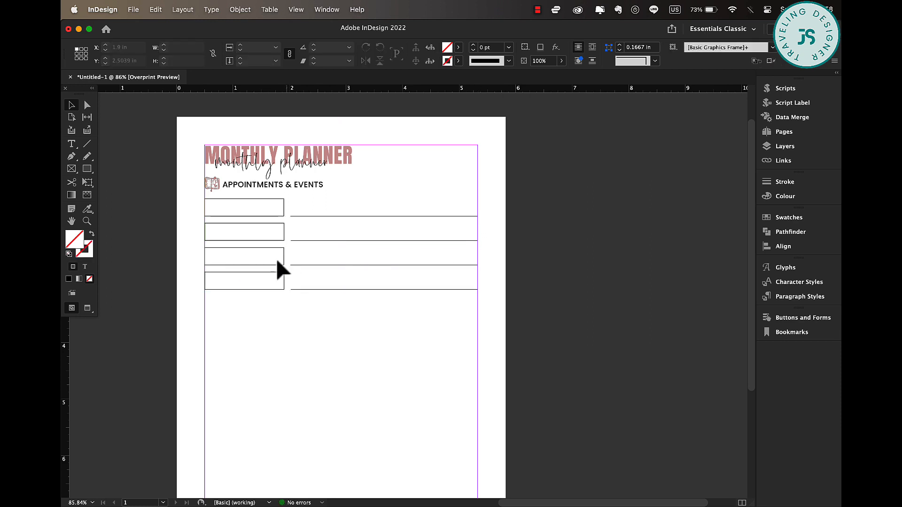
# Group the rectangle and writing line of each of the four rows into its own group
pyautogui.moveTo(188, 204); pyautogui.dragTo(365, 218)
pyautogui.keyDown('shift'); pyautogui.click(368, 217); pyautogui.keyUp('shift')
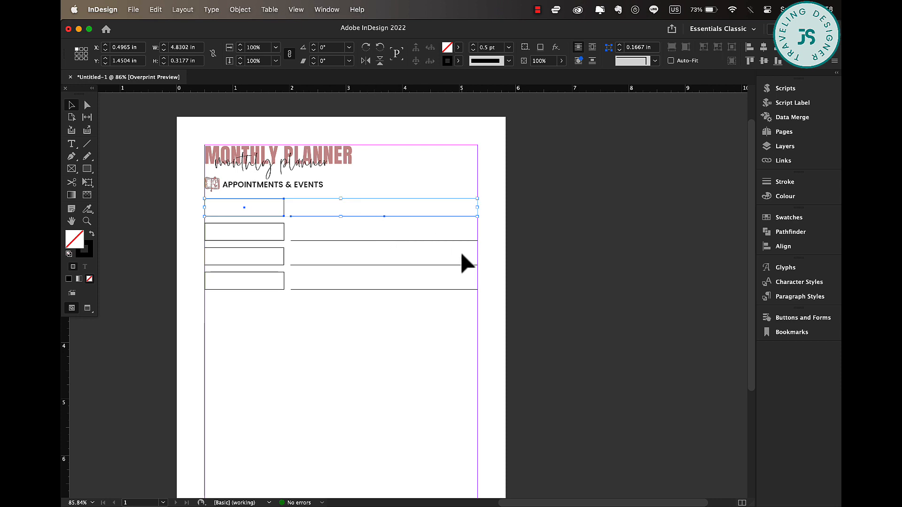
pyautogui.click(288, 260)
pyautogui.moveTo(160, 228); pyautogui.dragTo(371, 245)
pyautogui.press('super+g')
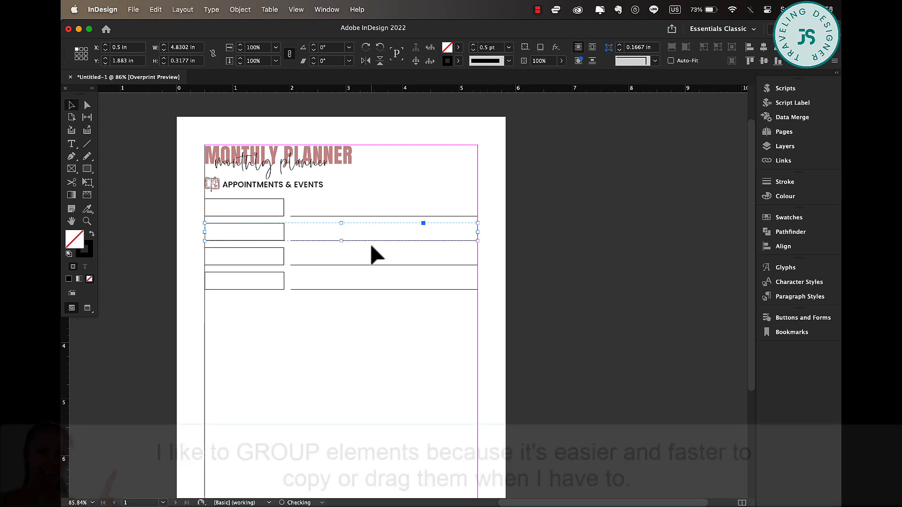
pyautogui.moveTo(161, 252); pyautogui.dragTo(399, 266)
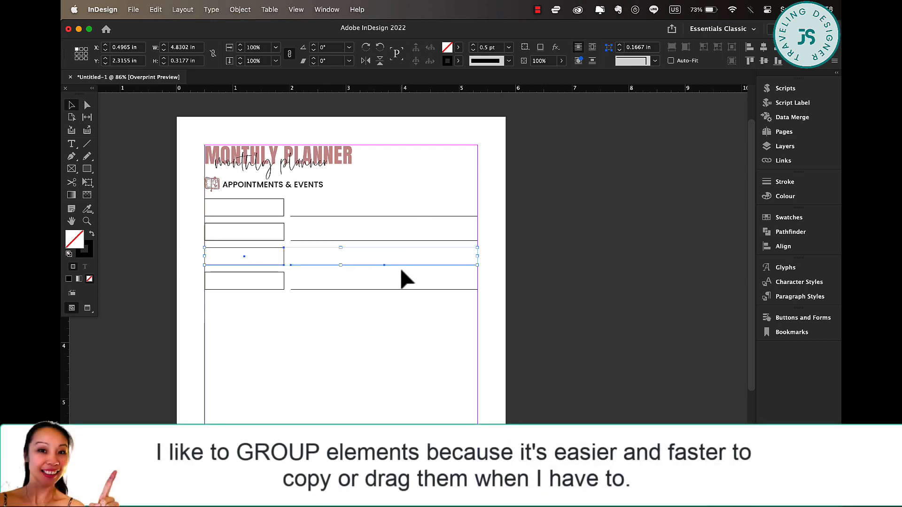
pyautogui.press('super+g')
pyautogui.moveTo(190, 277); pyautogui.dragTo(402, 301)
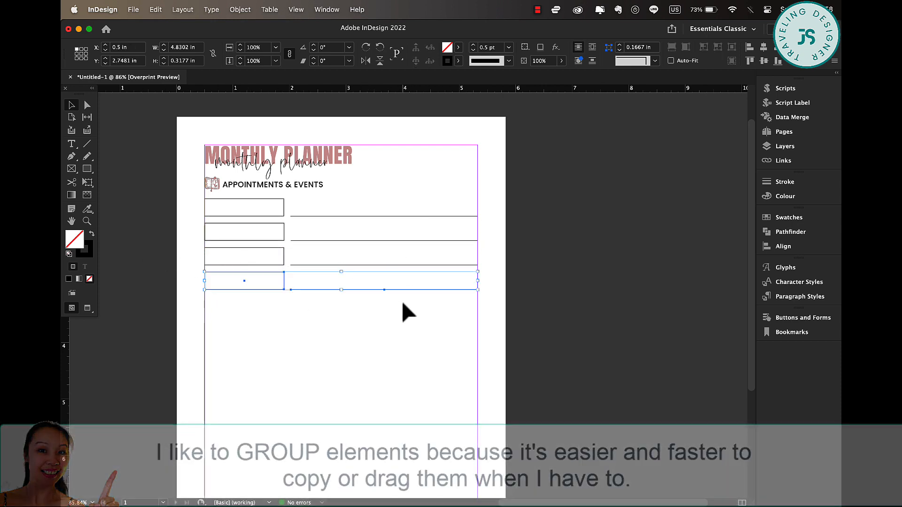
pyautogui.press('super+g')
# Nudge the fourth row up to about Y 2.67 in, closer to the third row
pyautogui.press('Up')
pyautogui.press('Up')
pyautogui.press('Up')
pyautogui.press('Up')
pyautogui.press('Up')
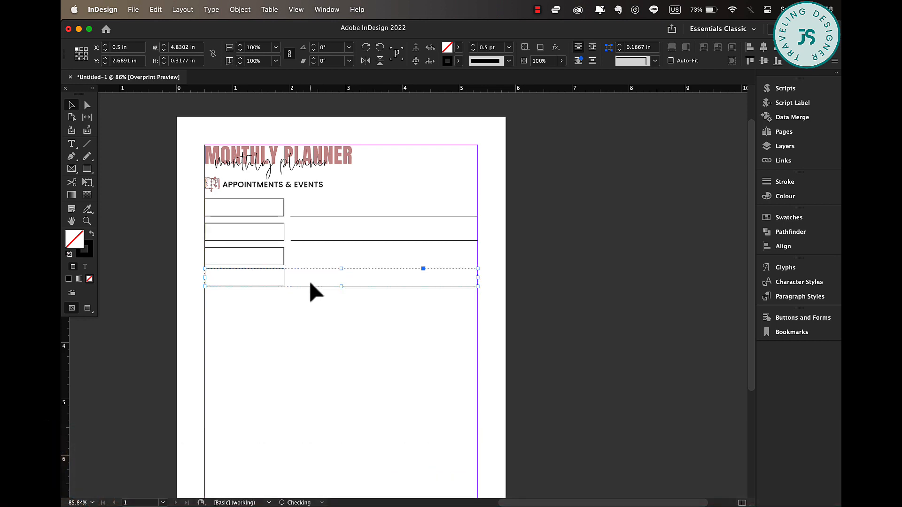
pyautogui.press('Up')
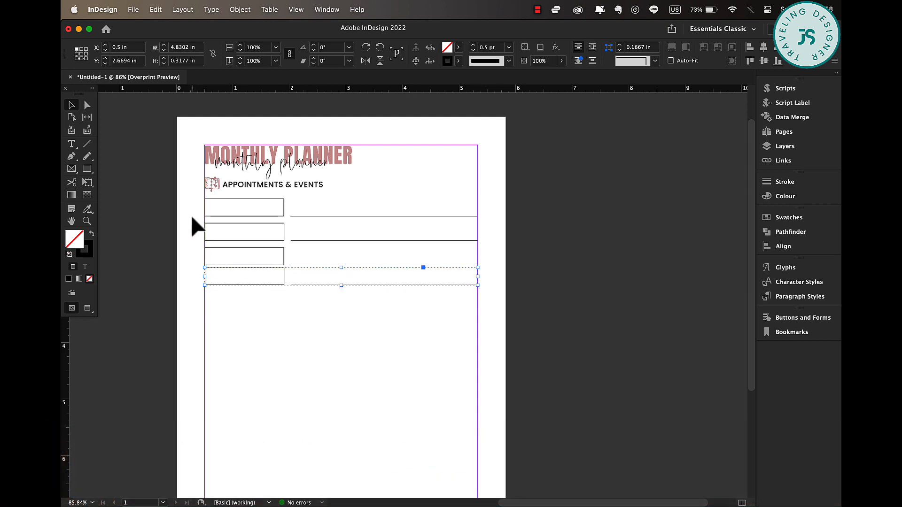
# Distribute the vertical space evenly between the four box-and-line rows
pyautogui.moveTo(192, 206); pyautogui.dragTo(469, 288)
pyautogui.click(784, 247)
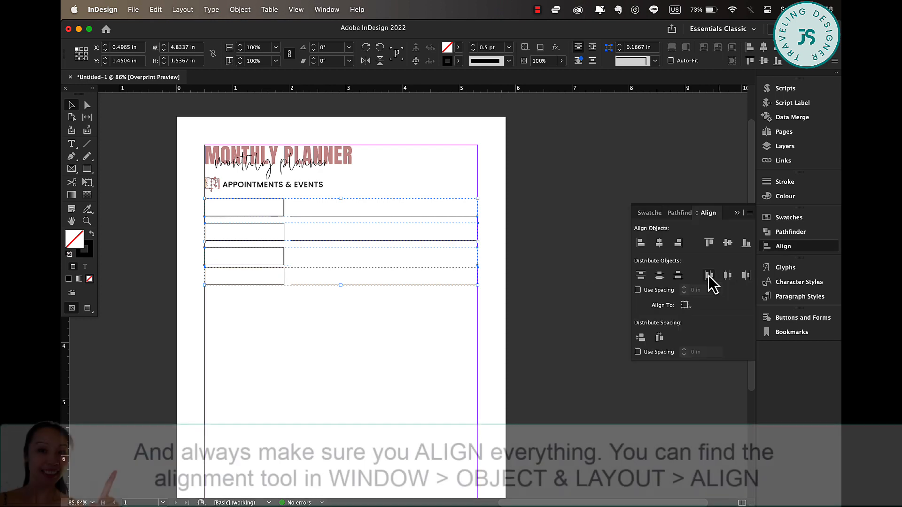
pyautogui.click(640, 338)
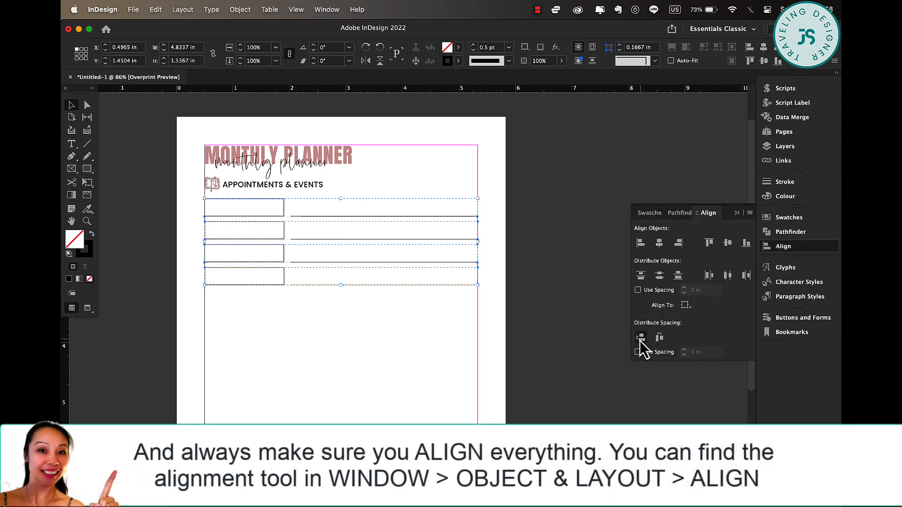
pyautogui.click(519, 306)
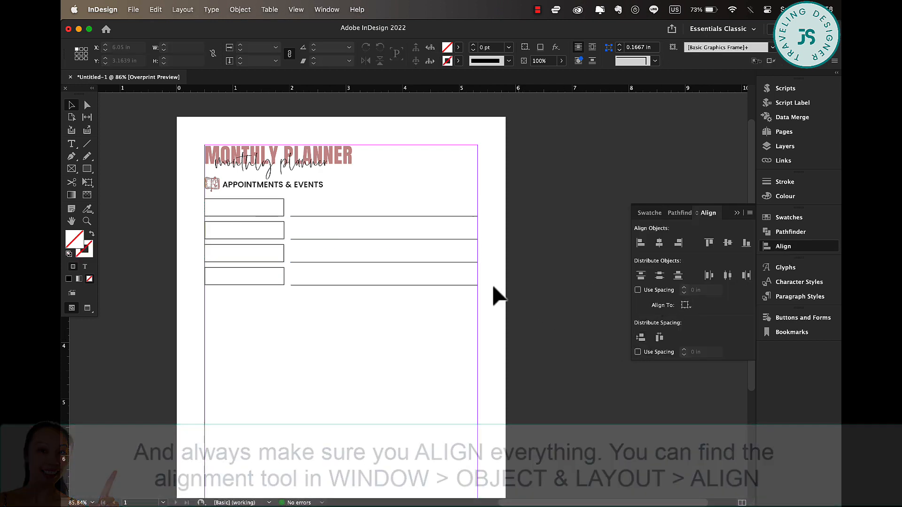
# Duplicate the APPOINTMENTS & EVENTS label to the left margin below the fourth row and change its text to TO DO LIST
pyautogui.moveTo(262, 190); pyautogui.dragTo(245, 300)
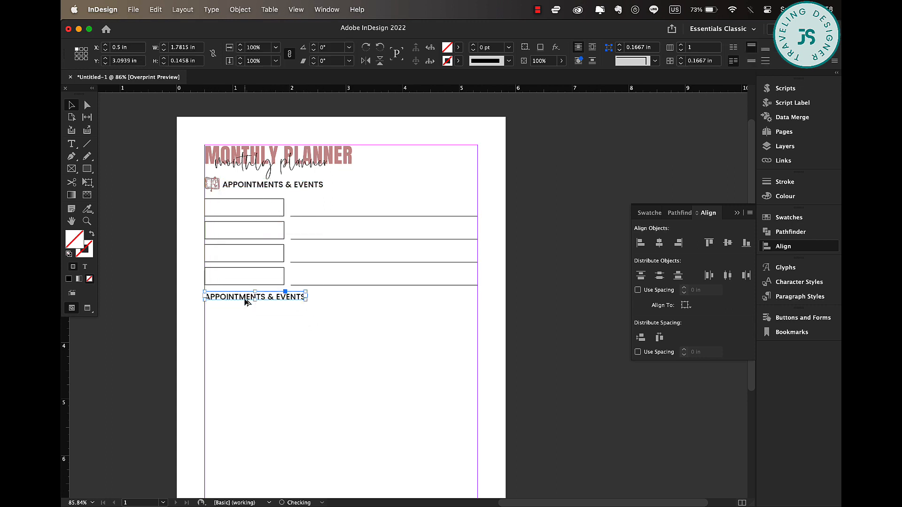
pyautogui.doubleClick(245, 301)
pyautogui.tripleClick(246, 299)
pyautogui.write('TO DO LIST')
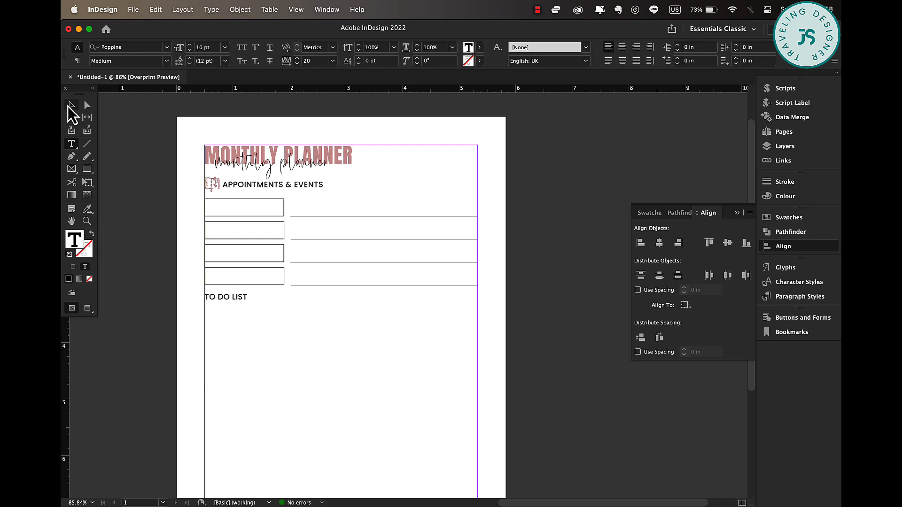
pyautogui.click(69, 106)
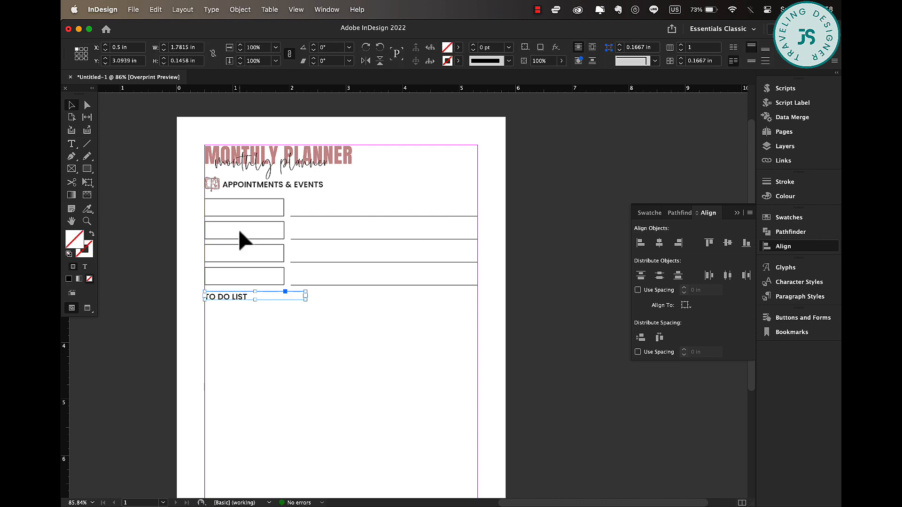
# Duplicate the first box-and-line row to just below the TO DO LIST label
pyautogui.click(197, 205)
pyautogui.moveTo(234, 201); pyautogui.dragTo(245, 343)
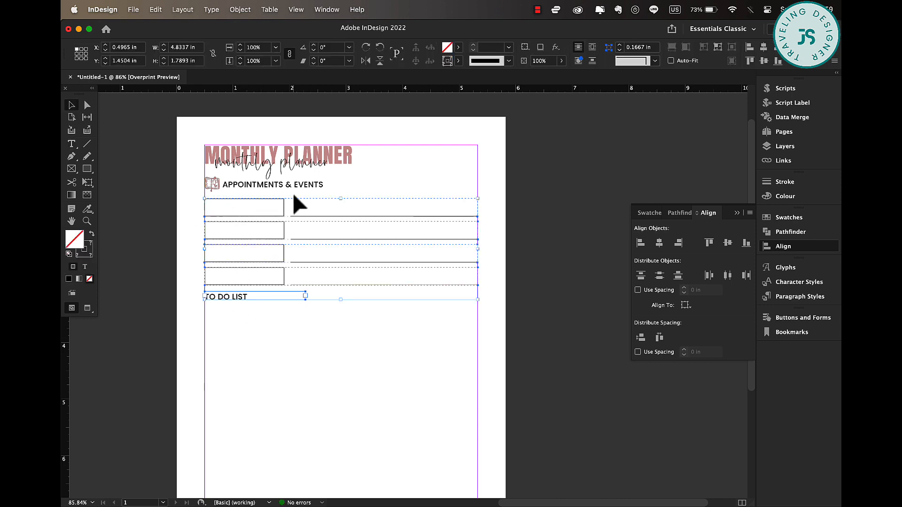
pyautogui.click(310, 203)
pyautogui.click(288, 217)
pyautogui.moveTo(289, 211); pyautogui.dragTo(285, 318)
pyautogui.click(282, 331)
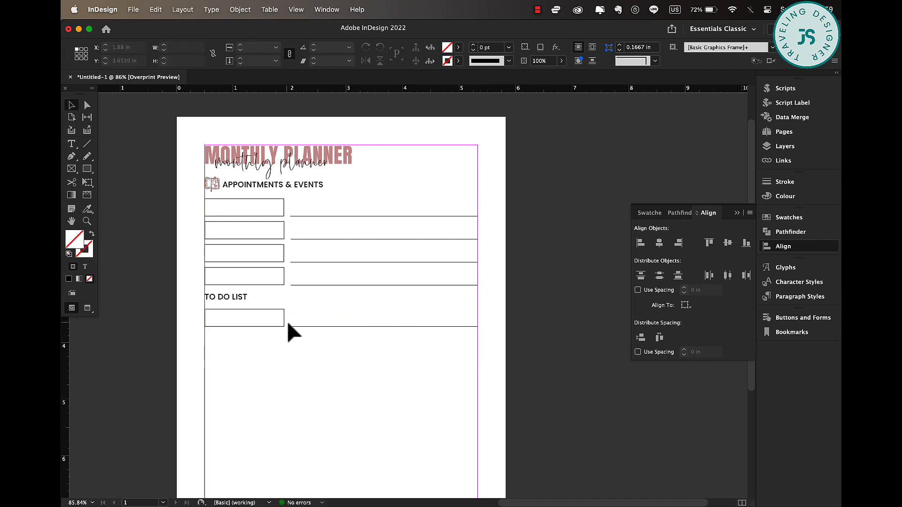
# Shrink the copied rectangle under TO DO LIST to a checkbox about 0.2 by 0.23 in at the left margin
pyautogui.click(283, 319)
pyautogui.moveTo(284, 319); pyautogui.dragTo(212, 318)
pyautogui.scroll(3, 219, 324)
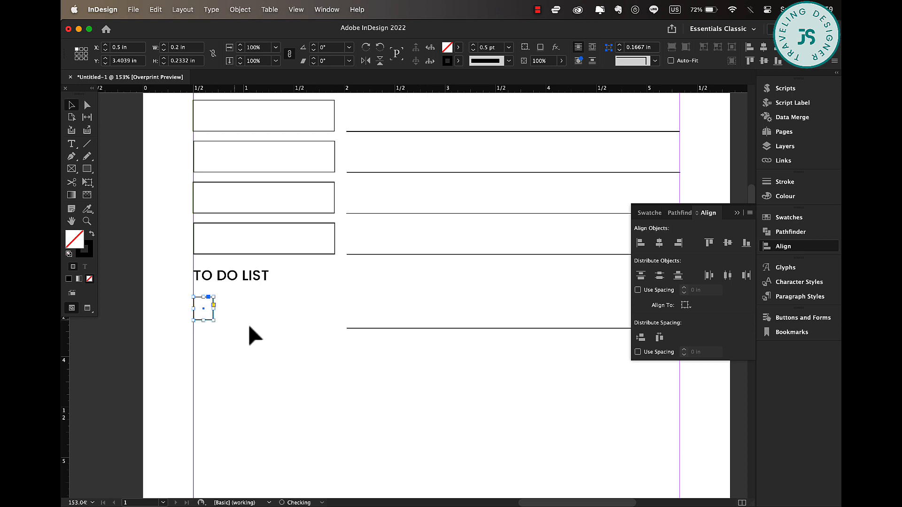
pyautogui.click(229, 317)
pyautogui.click(213, 313)
# Move the copied writing line beside the checkbox's bottom edge at about X 0.77 in and extend it to the right margin
pyautogui.moveTo(374, 326); pyautogui.dragTo(239, 315)
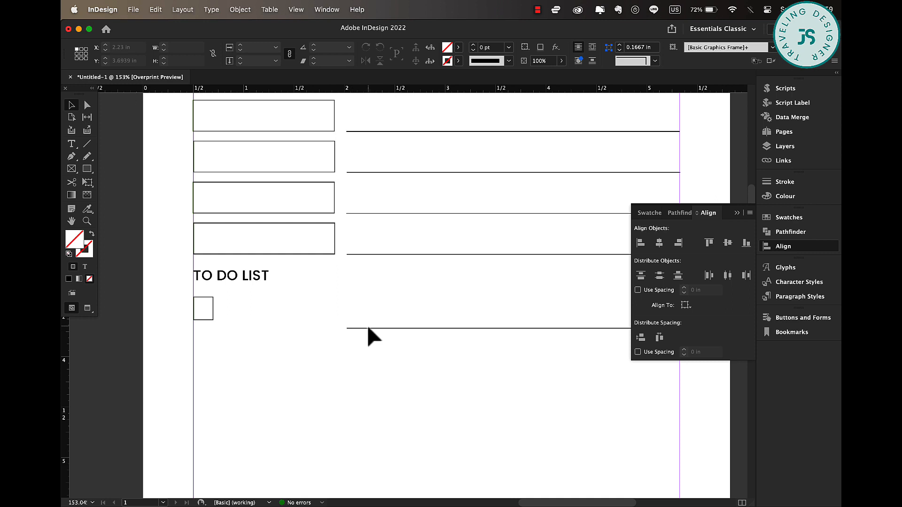
pyautogui.moveTo(370, 329); pyautogui.dragTo(257, 322)
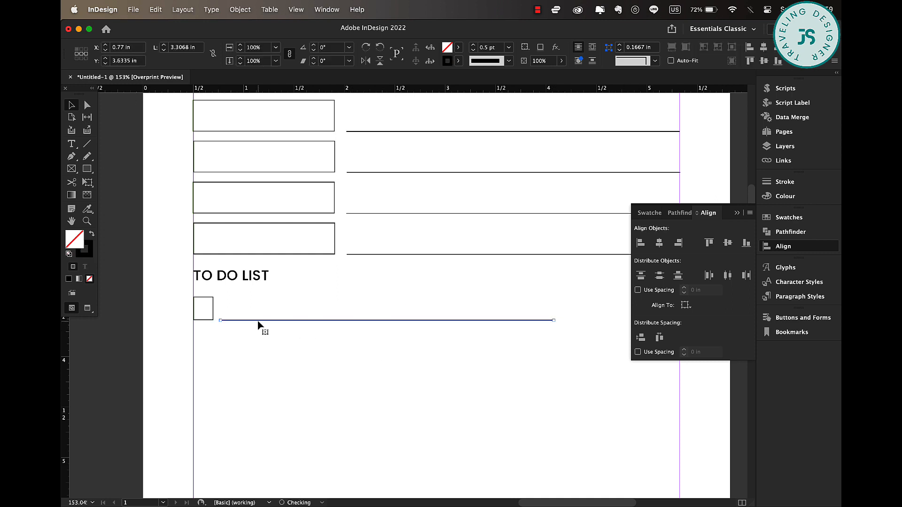
pyautogui.rightClick(258, 322)
pyautogui.click(742, 221)
pyautogui.click(738, 213)
pyautogui.moveTo(554, 321); pyautogui.dragTo(184, 340)
pyautogui.click(683, 334)
# Duplicate the checkbox and line downward to make five rows under TO DO LIST
pyautogui.moveTo(213, 308); pyautogui.dragTo(213, 334)
pyautogui.keyDown('shift'); pyautogui.click(213, 307); pyautogui.keyUp('shift')
pyautogui.moveTo(213, 307); pyautogui.dragTo(212, 408)
# Distribute the vertical space evenly between the five TO DO LIST rows
pyautogui.moveTo(180, 440); pyautogui.dragTo(693, 305)
pyautogui.click(784, 247)
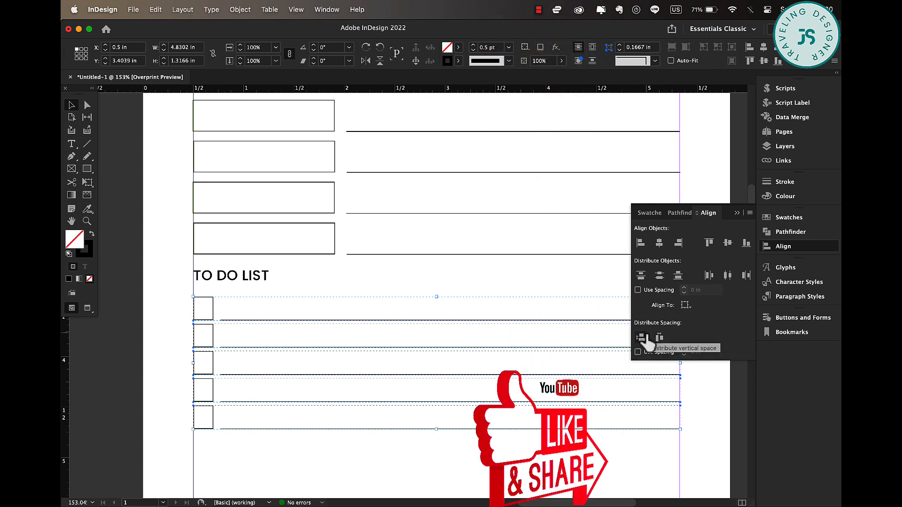
pyautogui.click(737, 213)
# Draw a rectangle about 4.83 by 0.28 in between the side margins, just below the last checklist row
pyautogui.scroll(-5, 458, 340)
pyautogui.scroll(-4, 458, 340)
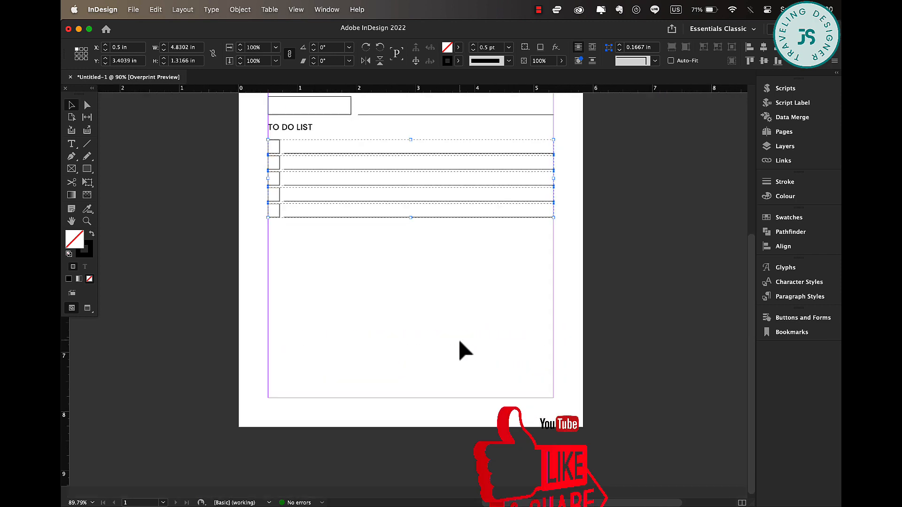
pyautogui.hscroll(1, 459, 339)
pyautogui.click(365, 235)
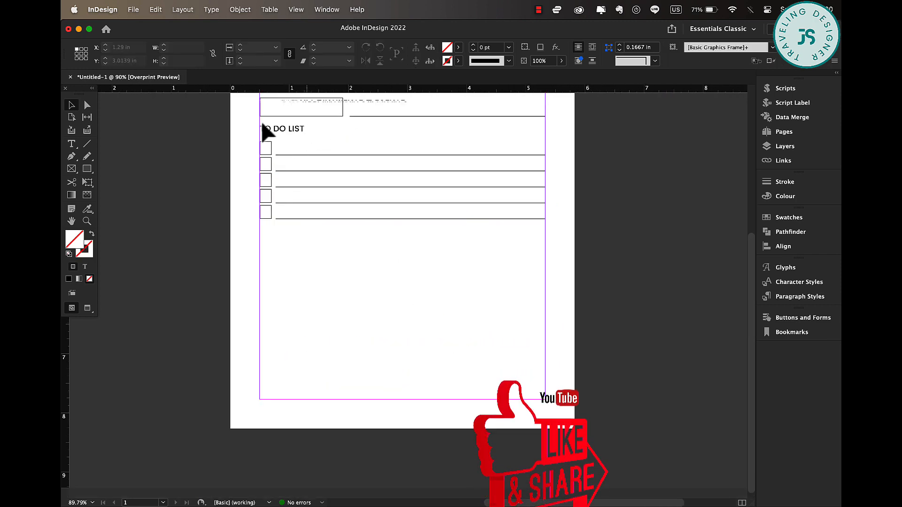
pyautogui.click(88, 170)
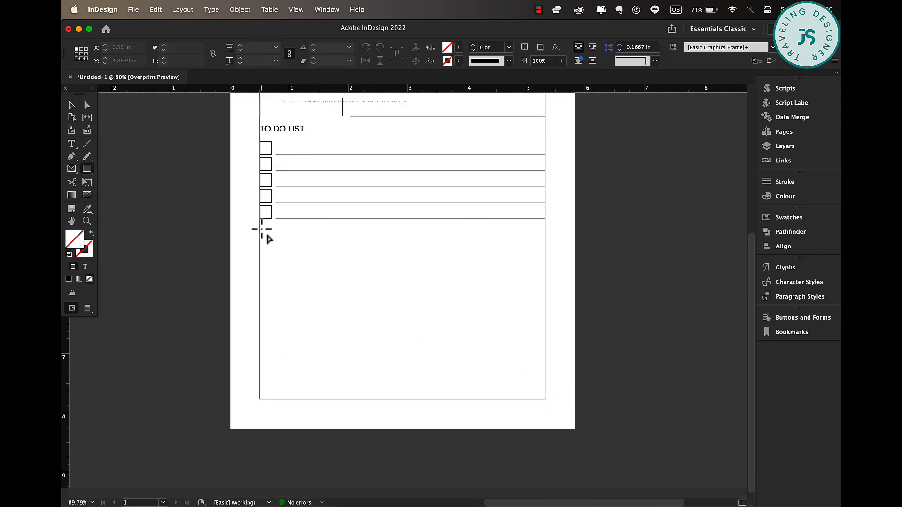
pyautogui.moveTo(259, 226); pyautogui.dragTo(546, 242)
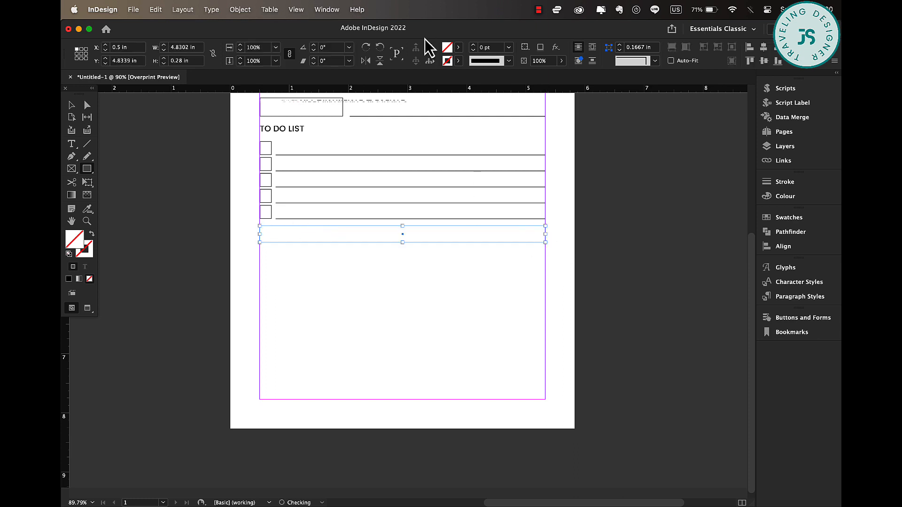
# Fill the new rectangle with the dusty pink C=15 M=36 Y=26 swatch from the Colourful_Theme group
pyautogui.click(460, 49)
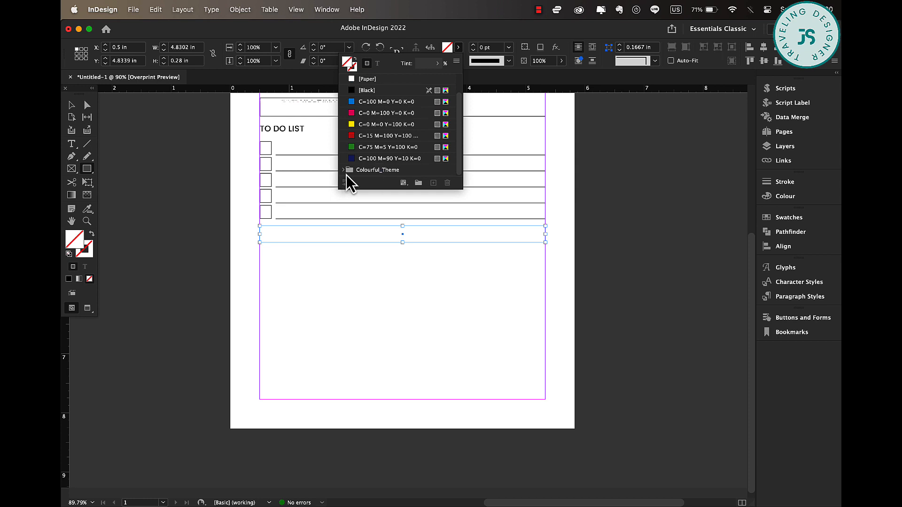
pyautogui.click(343, 172)
pyautogui.click(390, 136)
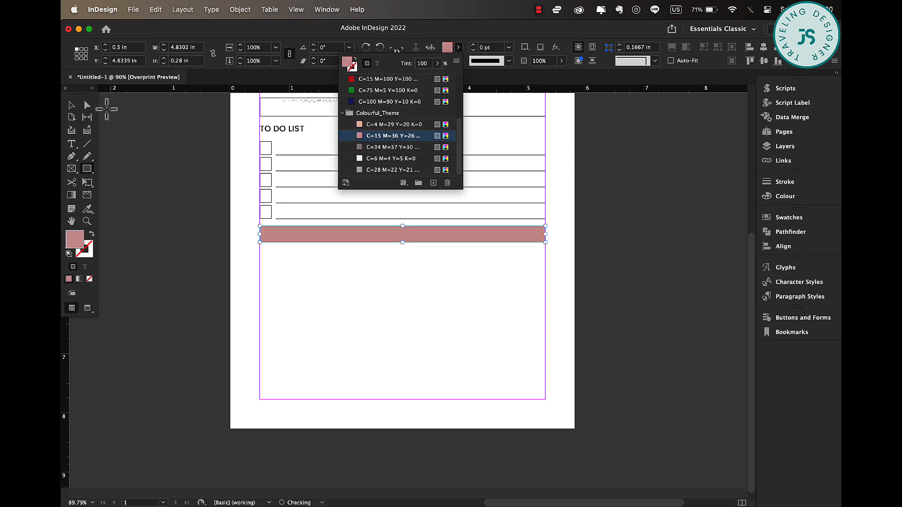
# Duplicate the TO DO LIST label onto the pink bar at the left margin and bring the copy to the front
pyautogui.click(71, 107)
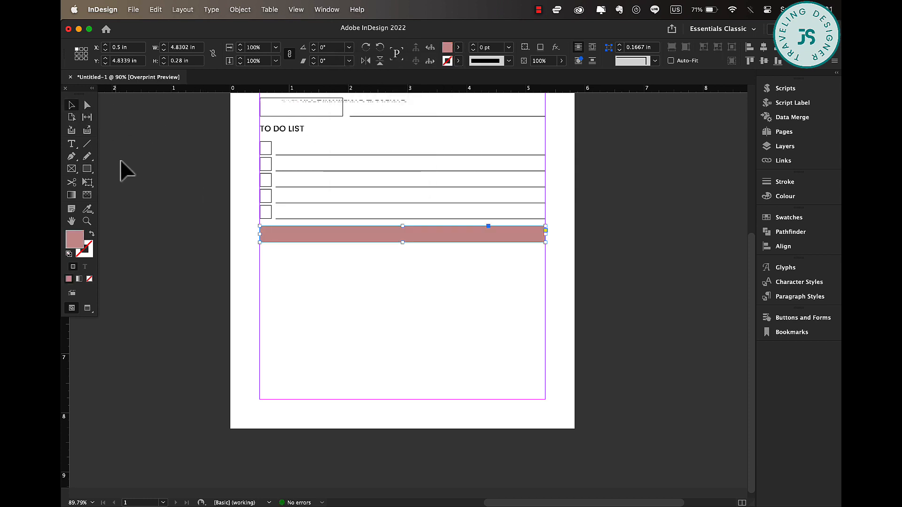
pyautogui.moveTo(287, 130); pyautogui.dragTo(296, 235)
pyautogui.rightClick(296, 235)
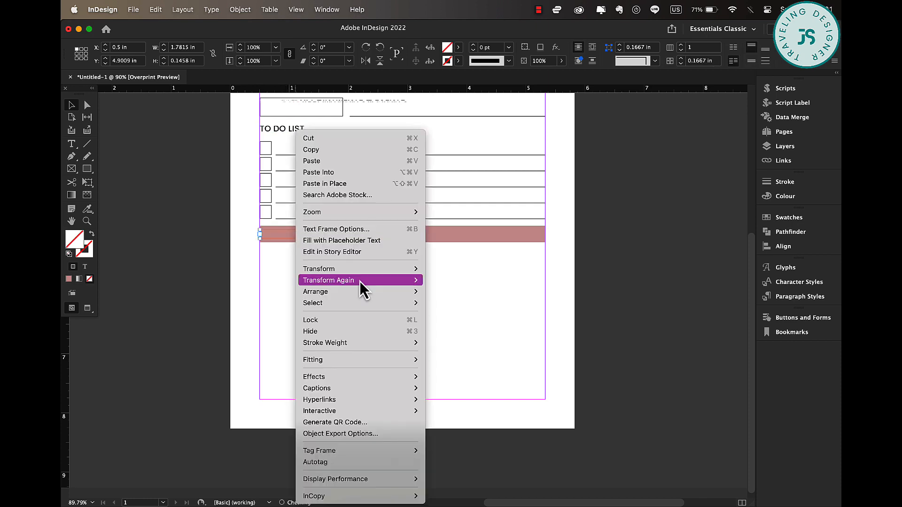
pyautogui.moveTo(360, 292)
pyautogui.click(475, 291)
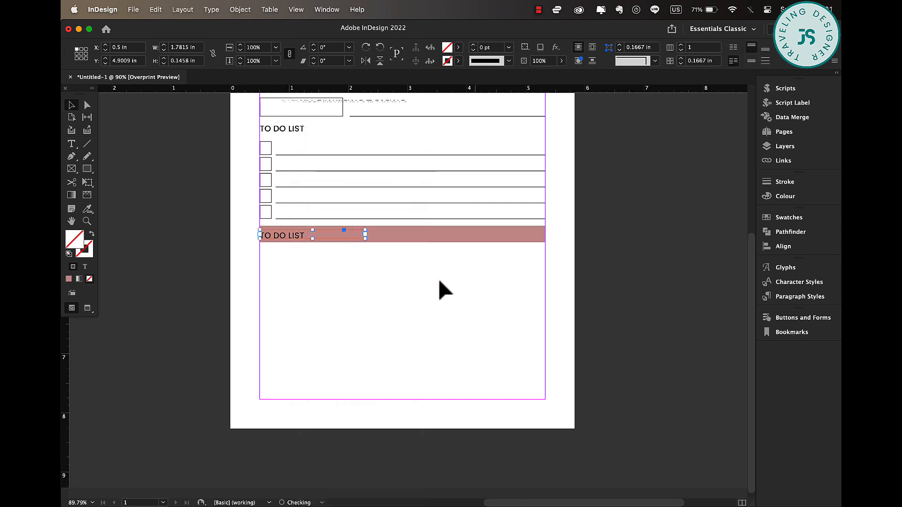
# Replace the text of the label on the pink bar with MONTHLY TRACKER
pyautogui.tripleClick(293, 236)
pyautogui.write('MONTHLY')
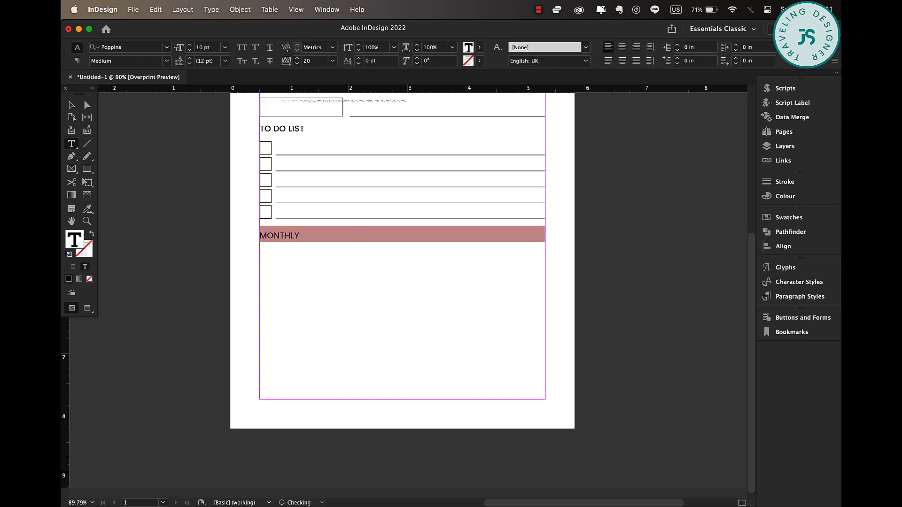
pyautogui.write(' TRACKER')
# Set the tracking of the MONTHLY TRACKER text to 180 and nudge its frame up to about Y 4.88 in
pyautogui.tripleClick(342, 243)
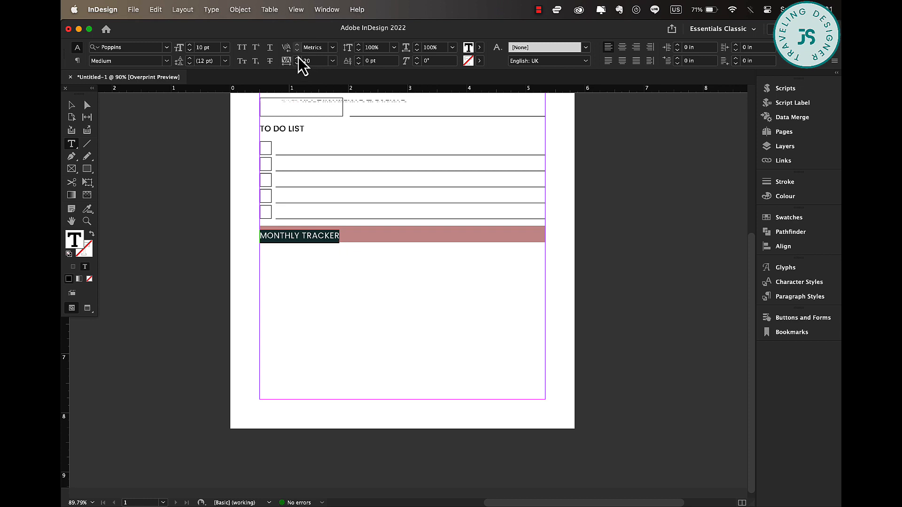
pyautogui.click(297, 58)
pyautogui.click(297, 58)
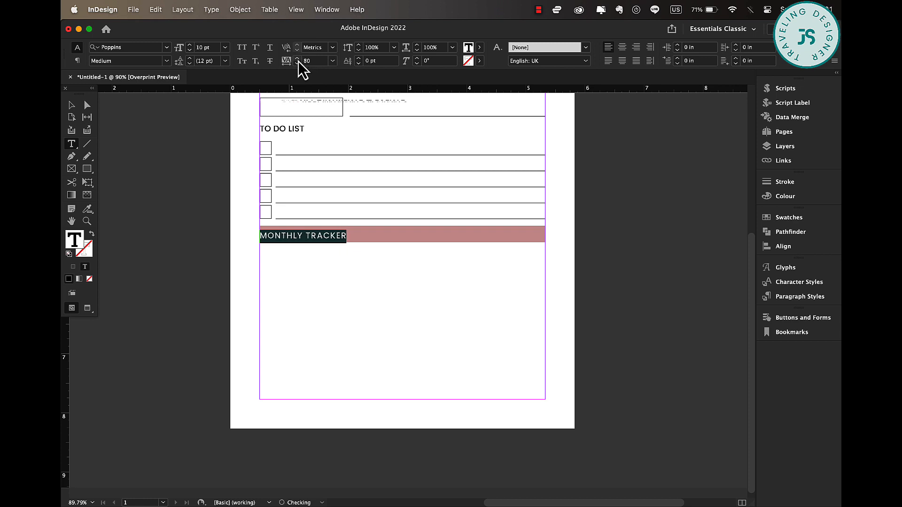
pyautogui.click(297, 58)
pyautogui.click(297, 58)
pyautogui.click(297, 58)
pyautogui.click(297, 59)
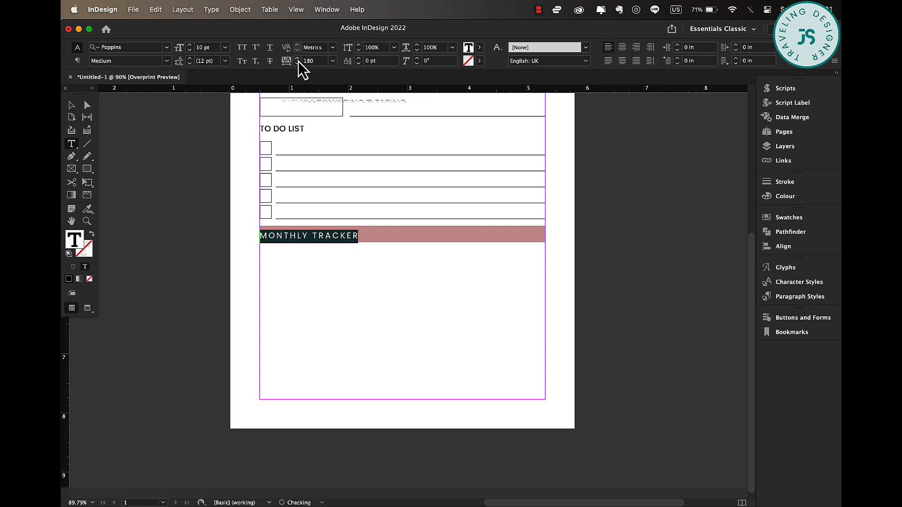
pyautogui.click(72, 105)
pyautogui.press('Up')
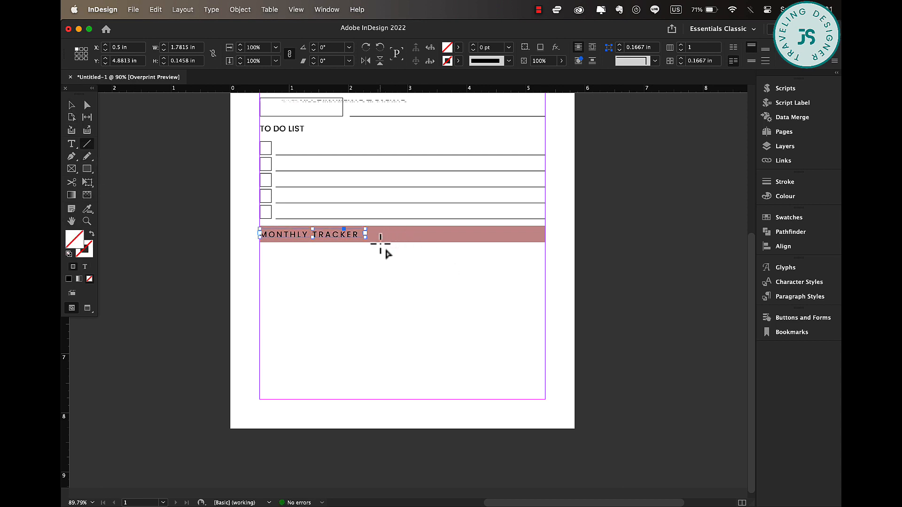
# Draw a horizontal line about 2.8 in long from beside the MONTHLY TRACKER text to the right margin, styled Dotted at 0.75 pt
pyautogui.moveTo(380, 243); pyautogui.dragTo(545, 244)
pyautogui.click(510, 61)
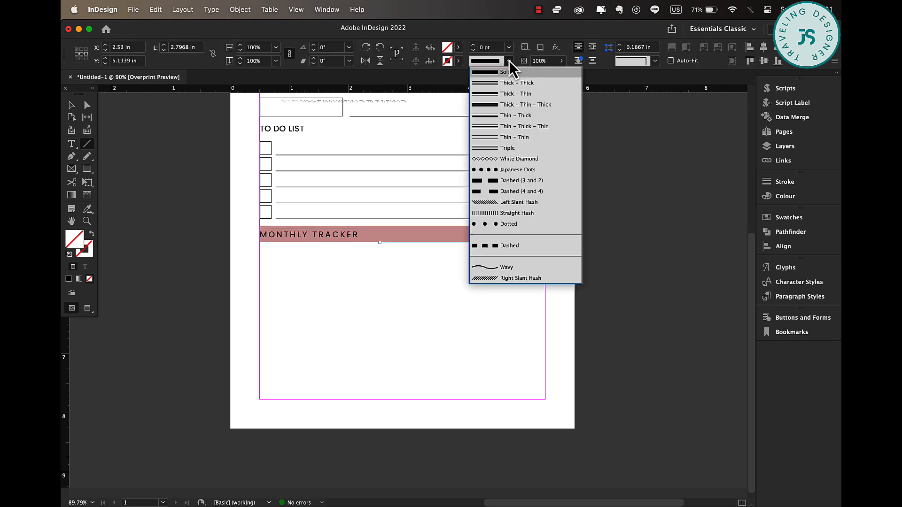
pyautogui.click(519, 223)
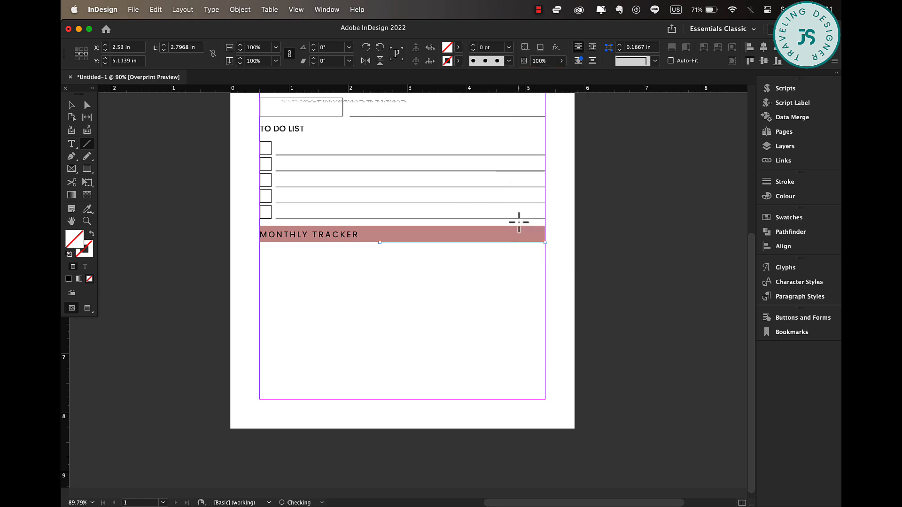
pyautogui.click(509, 47)
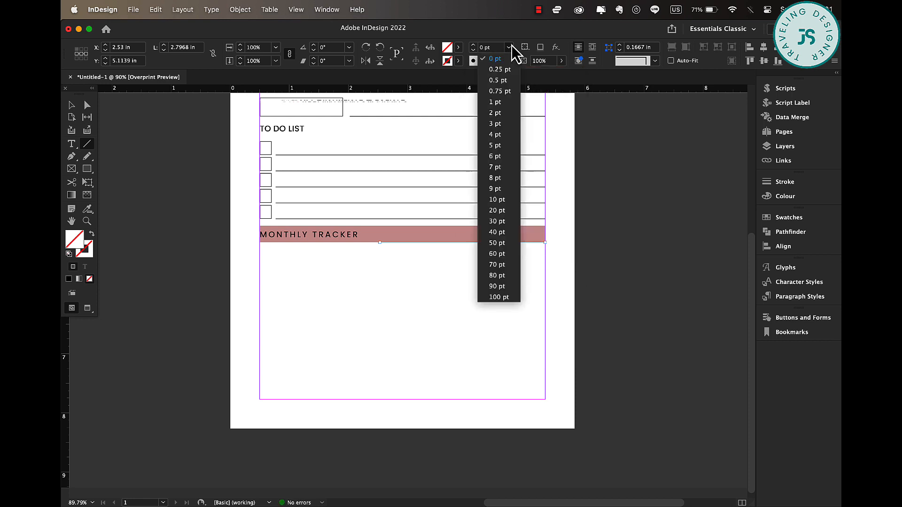
pyautogui.click(500, 91)
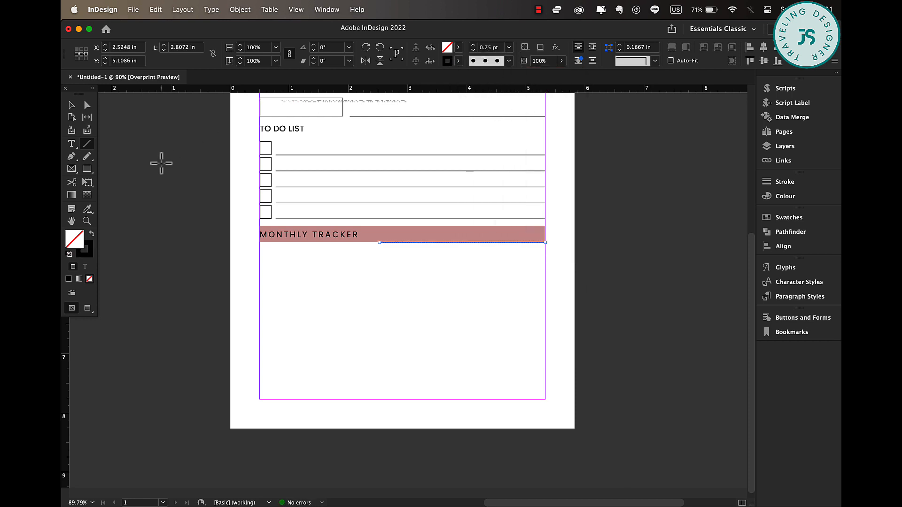
# Nudge the dotted line up inside the pink bar to about Y 5.08 in and set its stroke weight to 2 pt
pyautogui.click(72, 105)
pyautogui.press('Down')
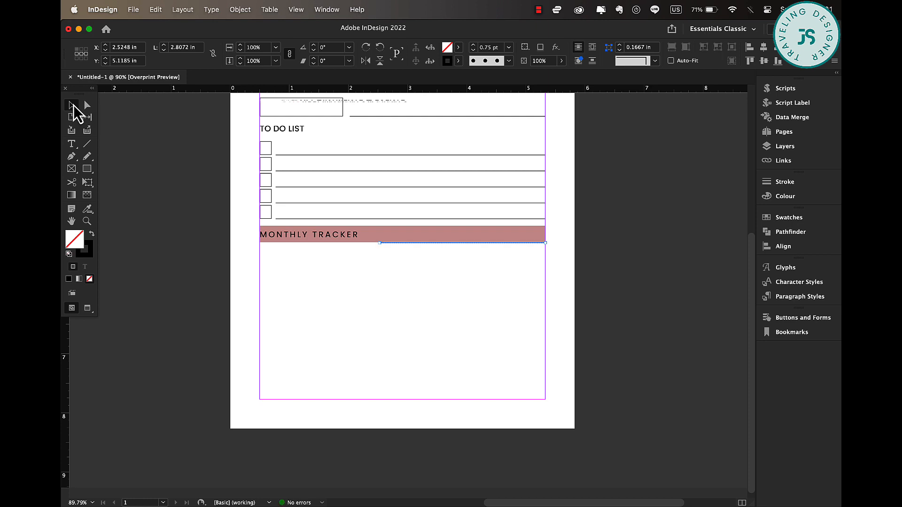
pyautogui.press('Up')
pyautogui.press('Up')
pyautogui.press('Up')
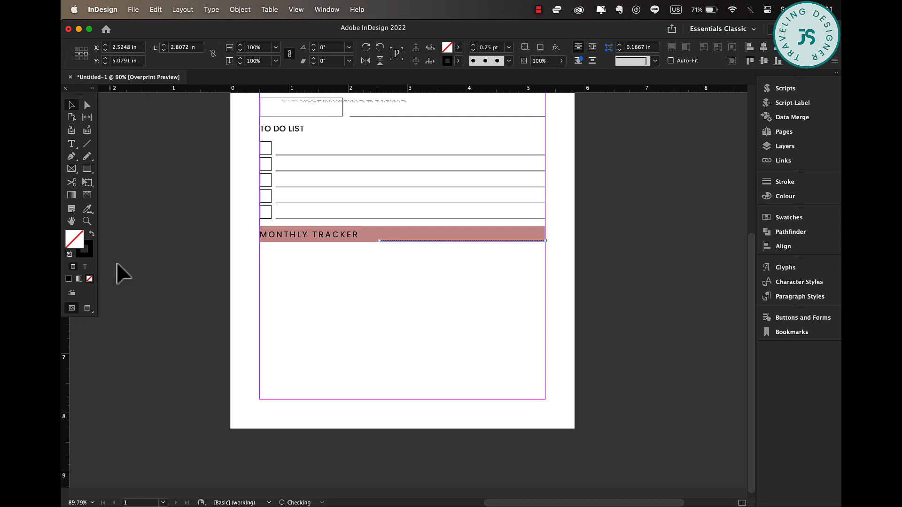
pyautogui.click(509, 48)
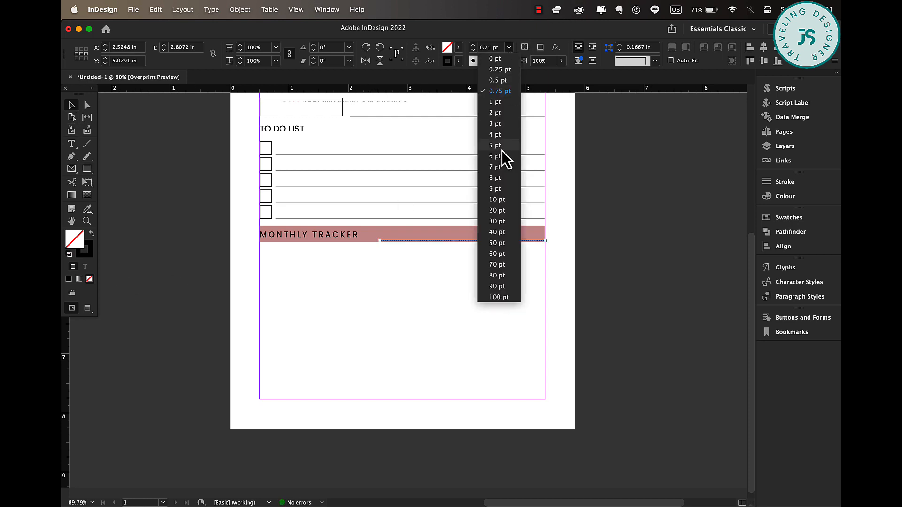
pyautogui.click(499, 114)
pyautogui.click(435, 322)
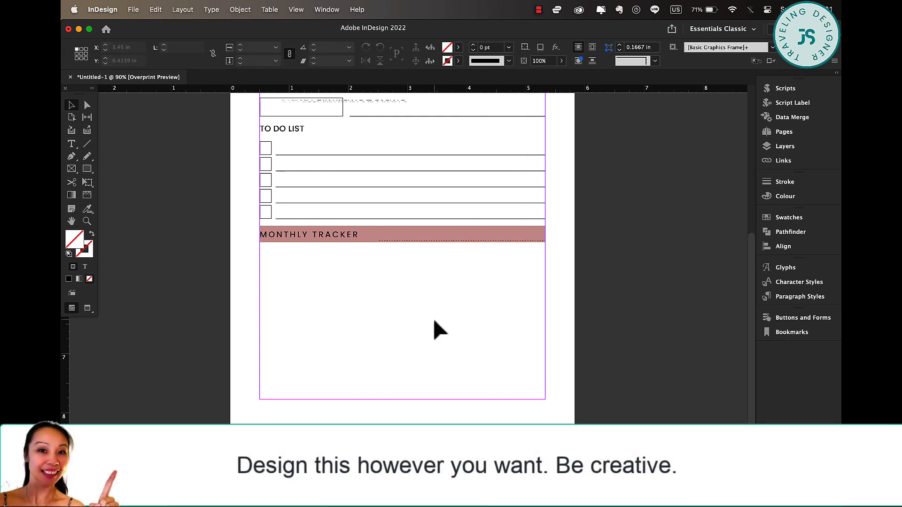
# Colour the MONTHLY TRACKER text with the off-white C=6 M=4 Y=5 K=0 swatch from the Colourful_Theme group
pyautogui.click(346, 231)
pyautogui.tripleClick(357, 234)
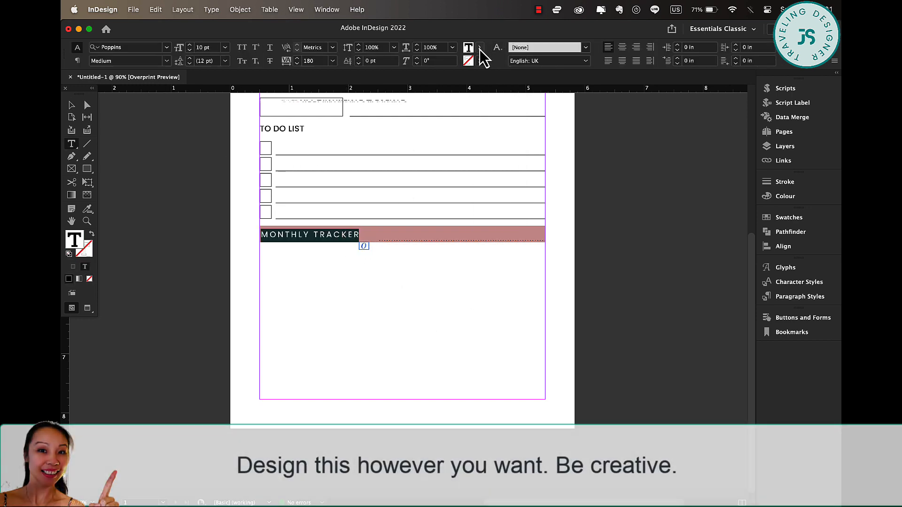
pyautogui.click(480, 47)
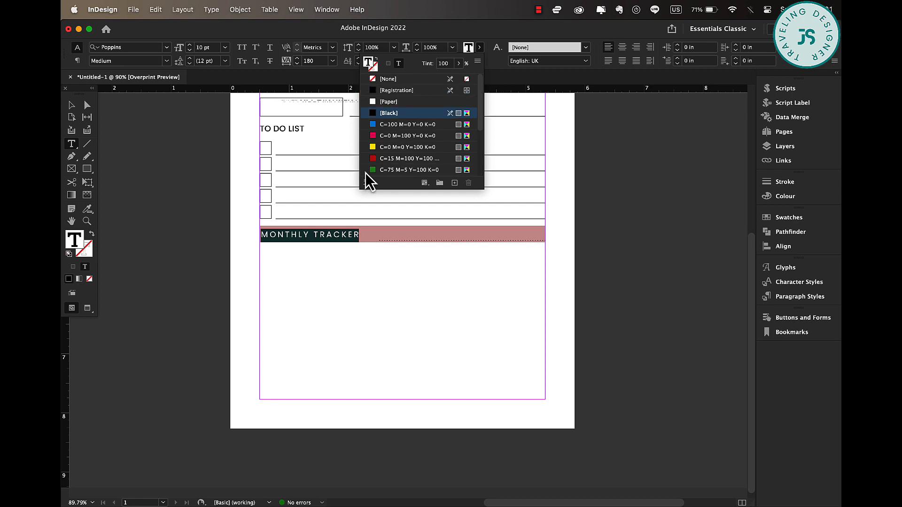
pyautogui.scroll(-4, 403, 162)
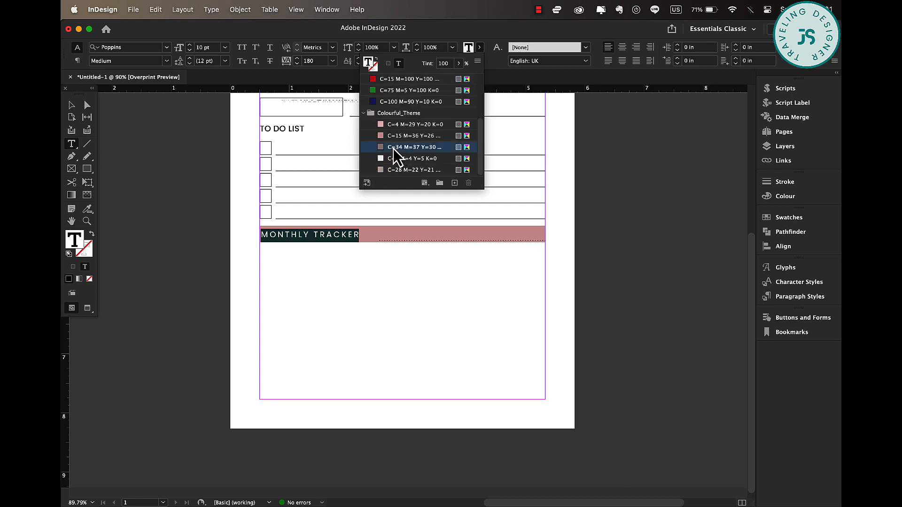
pyautogui.click(394, 159)
pyautogui.click(359, 305)
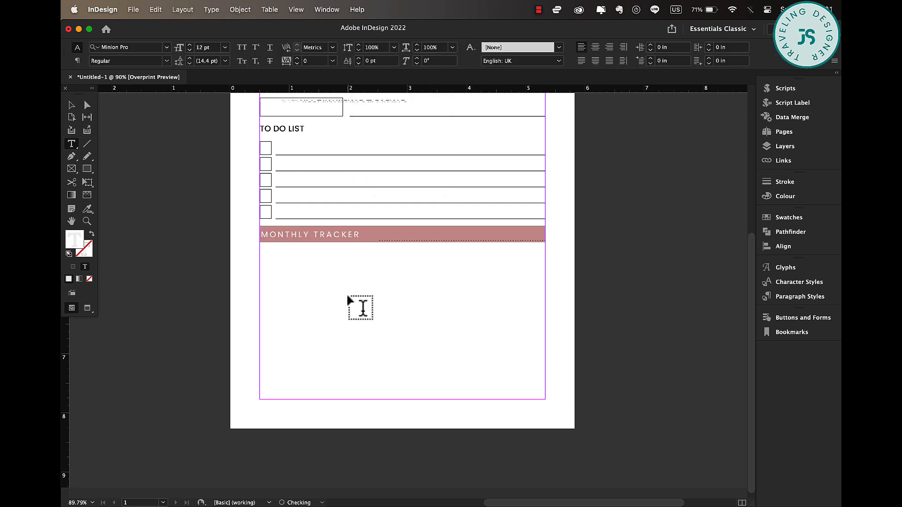
pyautogui.press('Escape')
# Create a table of 2 body rows and 16 columns just below the pink bar, spanning margin to margin
pyautogui.click(270, 10)
pyautogui.click(277, 28)
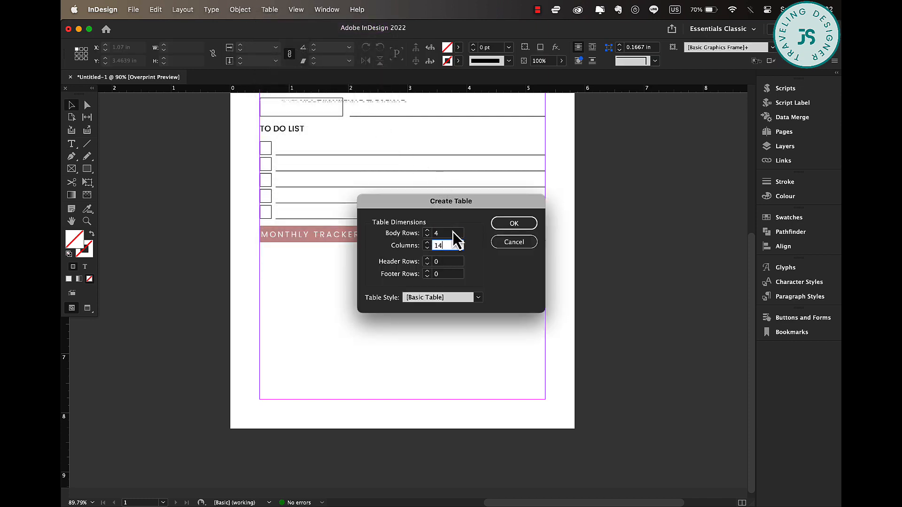
pyautogui.write('1')
pyautogui.doubleClick(447, 234)
pyautogui.click(517, 225)
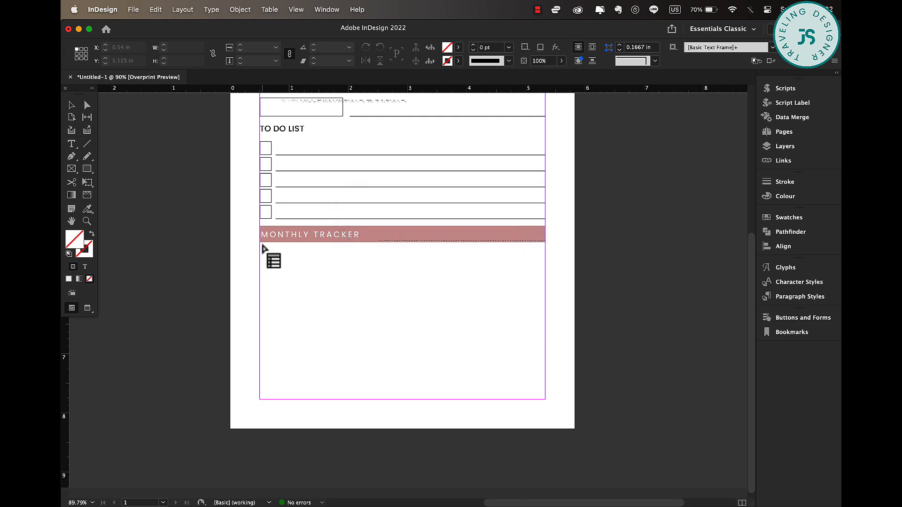
pyautogui.moveTo(264, 244); pyautogui.dragTo(544, 264)
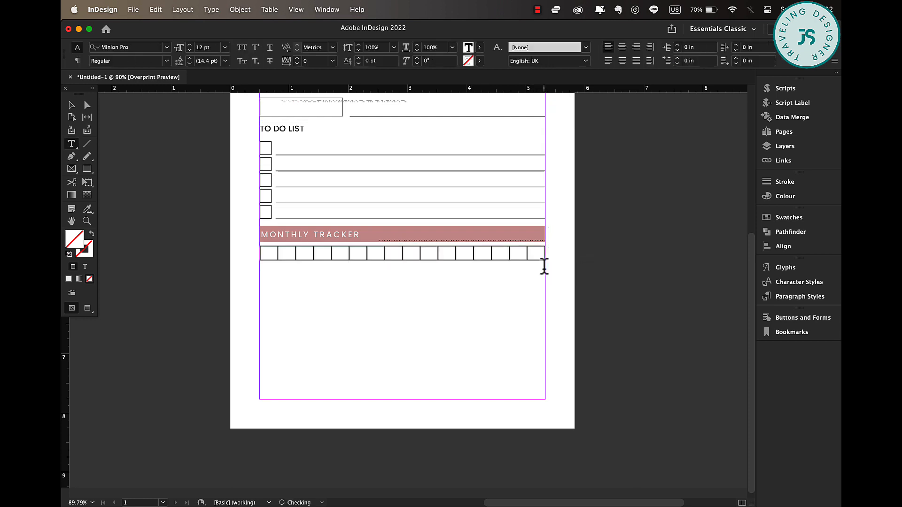
# Set all strokes of the new table to 0.5 pt and reduce its font size to 5 pt
pyautogui.click(254, 241)
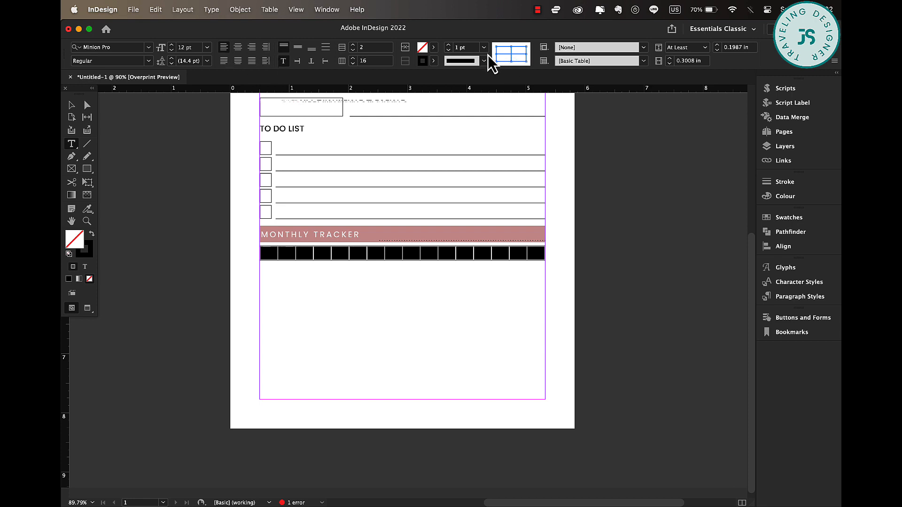
pyautogui.click(484, 48)
pyautogui.click(475, 80)
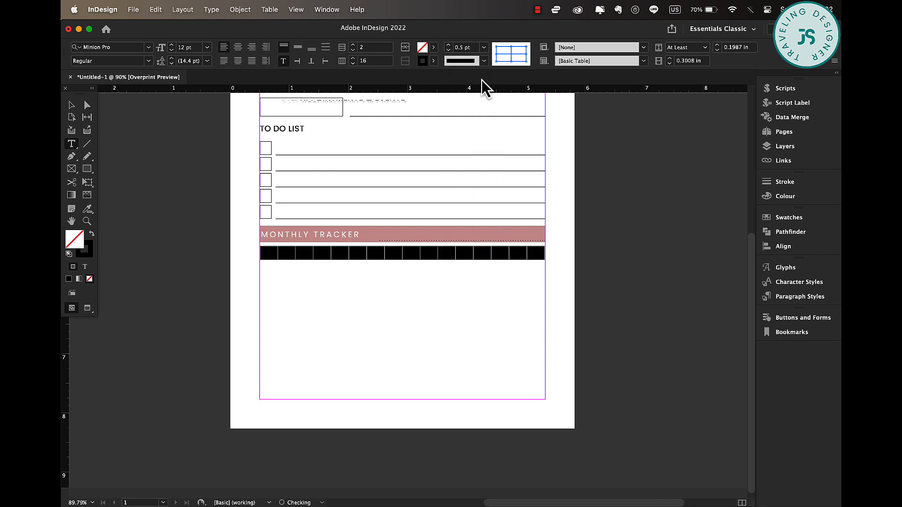
pyautogui.click(171, 50)
pyautogui.click(171, 49)
pyautogui.click(171, 50)
pyautogui.click(172, 50)
pyautogui.click(172, 49)
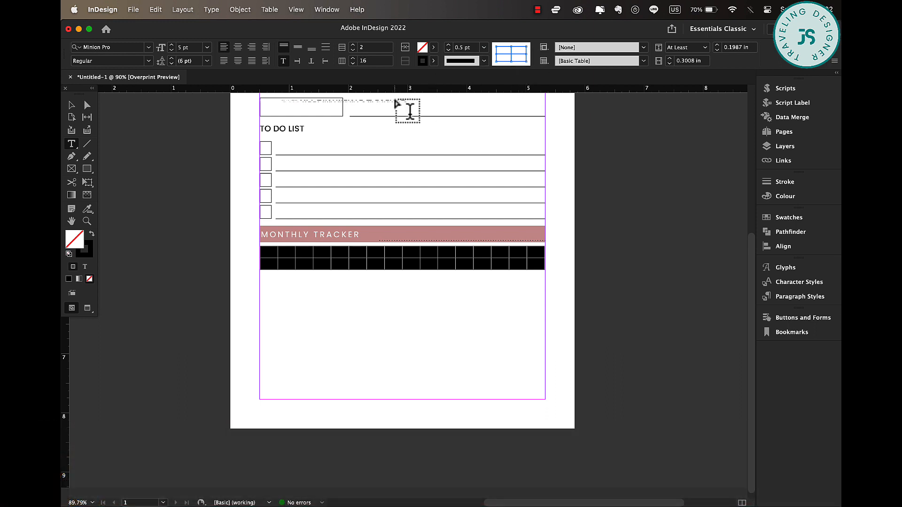
# Fill all table cells with the dusty pink C=15 M=36 Y=26 swatch and reduce the table's font size to 3 pt
pyautogui.click(434, 47)
pyautogui.scroll(-5, 347, 157)
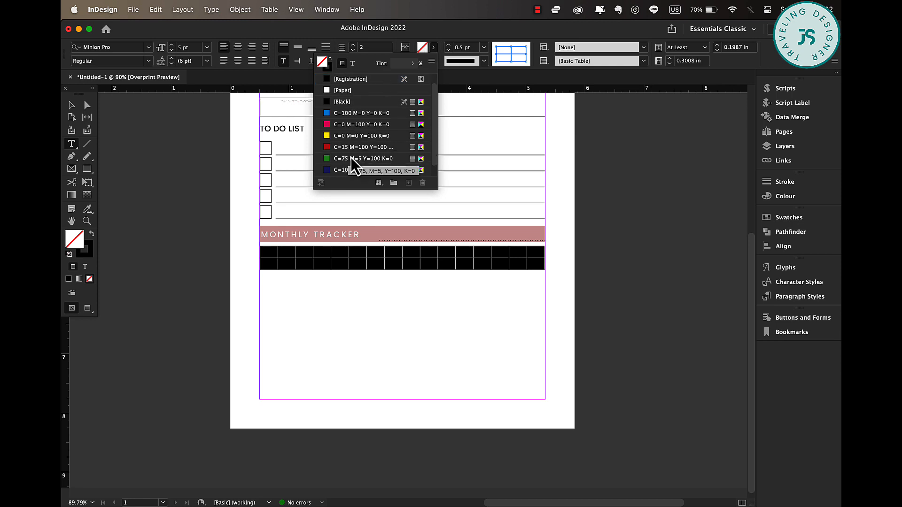
pyautogui.click(349, 125)
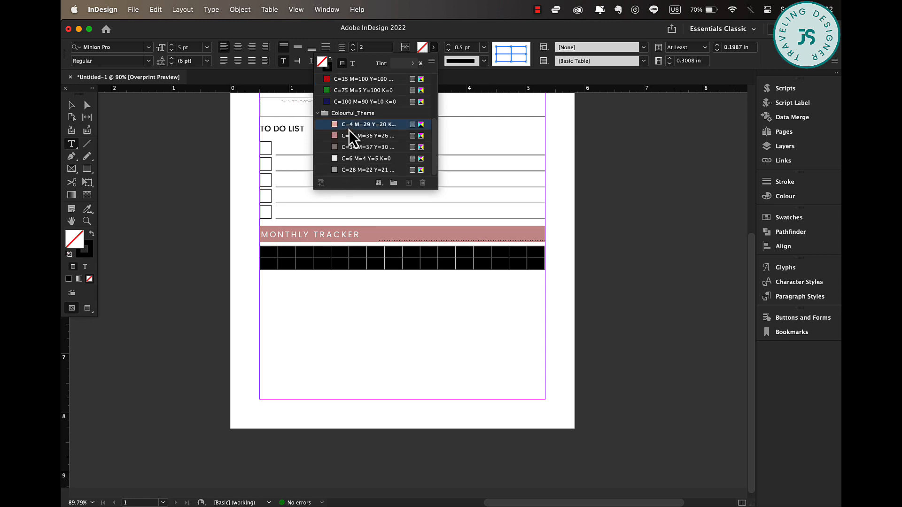
pyautogui.click(349, 136)
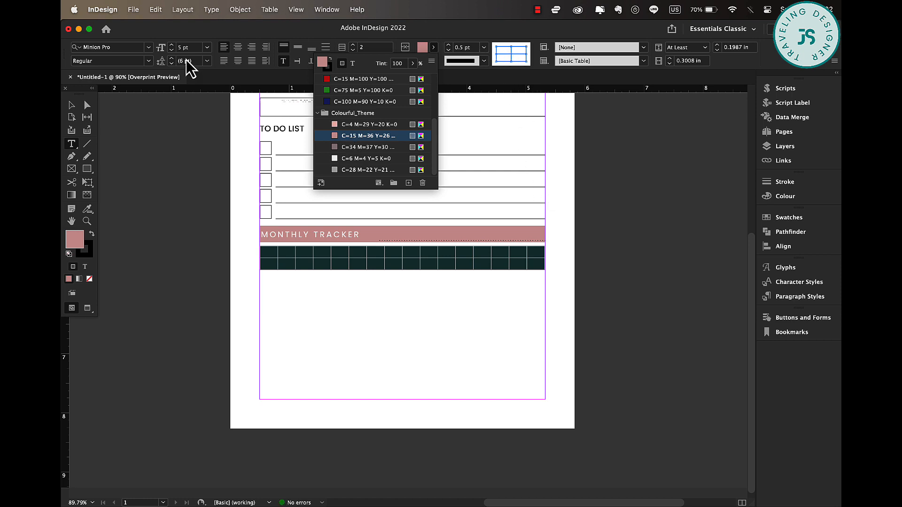
pyautogui.click(172, 51)
pyautogui.click(171, 50)
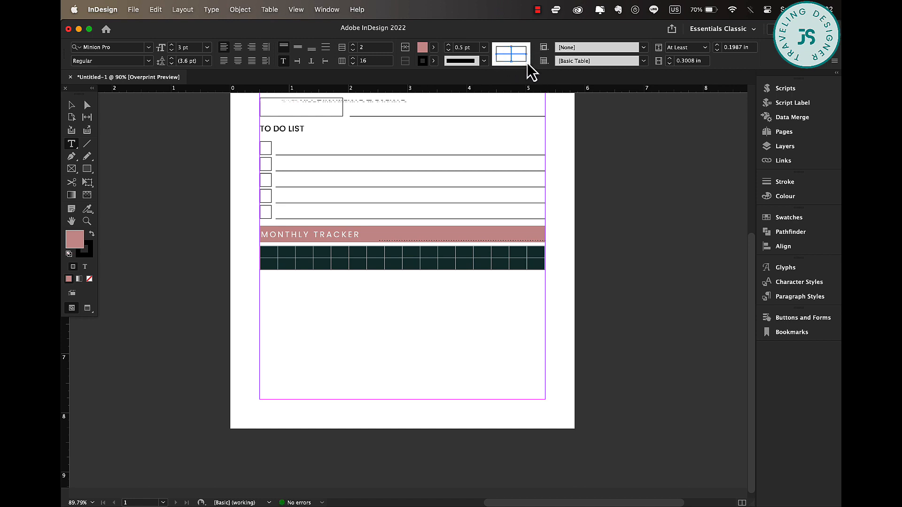
# Set only the table's inner grid strokes to [Paper] at 2 pt
pyautogui.click(484, 61)
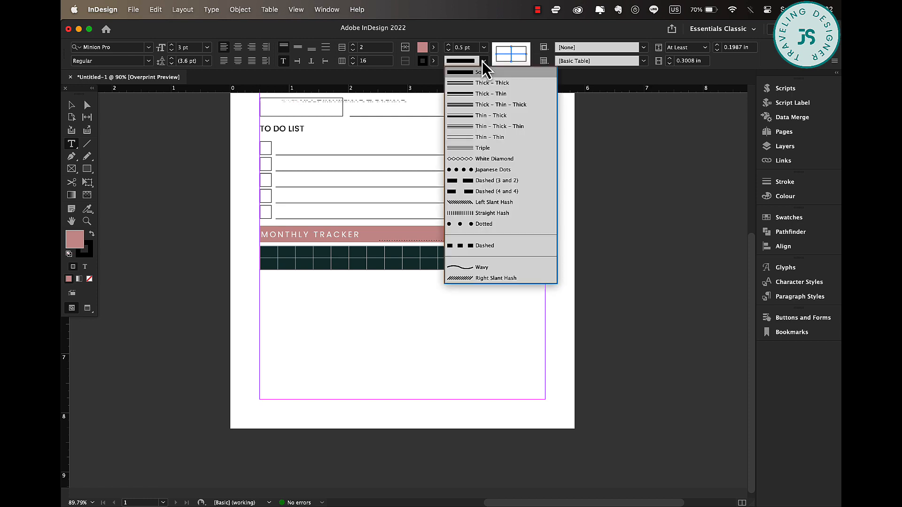
pyautogui.click(433, 61)
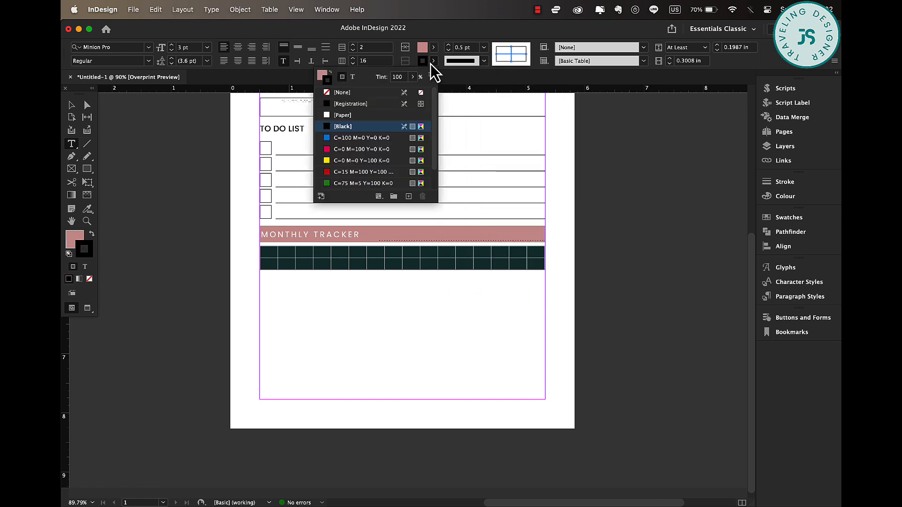
pyautogui.click(343, 115)
pyautogui.click(483, 48)
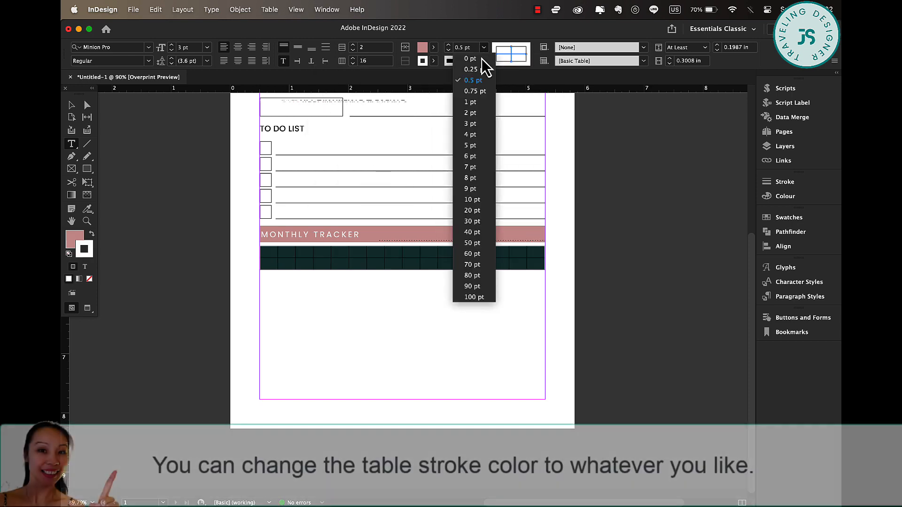
pyautogui.click(472, 111)
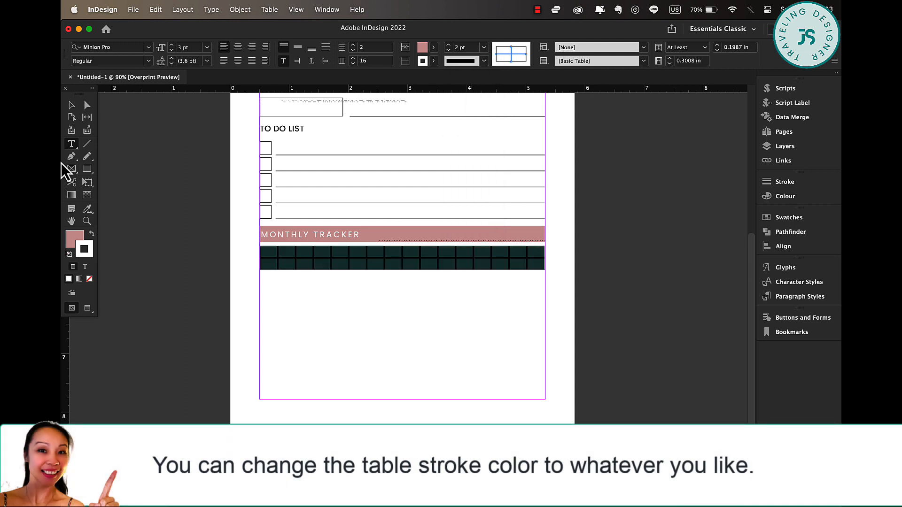
pyautogui.click(71, 117)
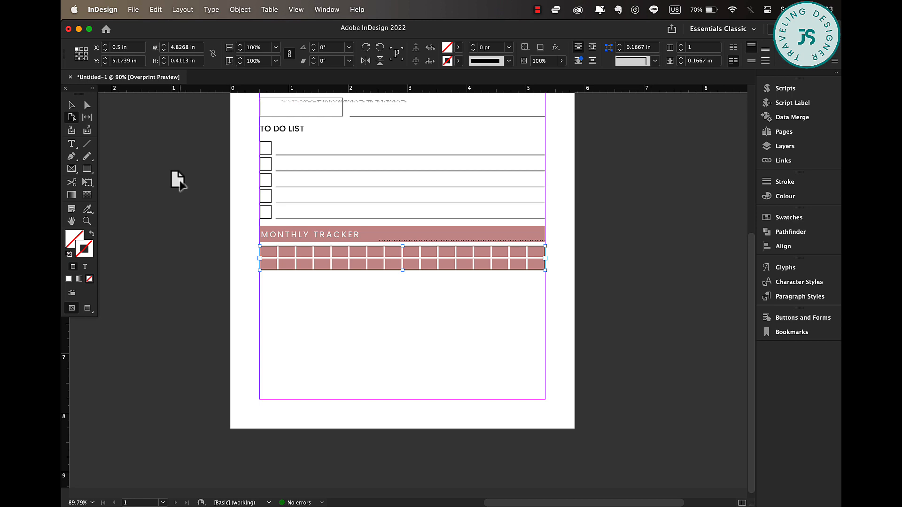
# Select the whole table and set only its outer border strokes to [None]
pyautogui.click(72, 104)
pyautogui.doubleClick(269, 253)
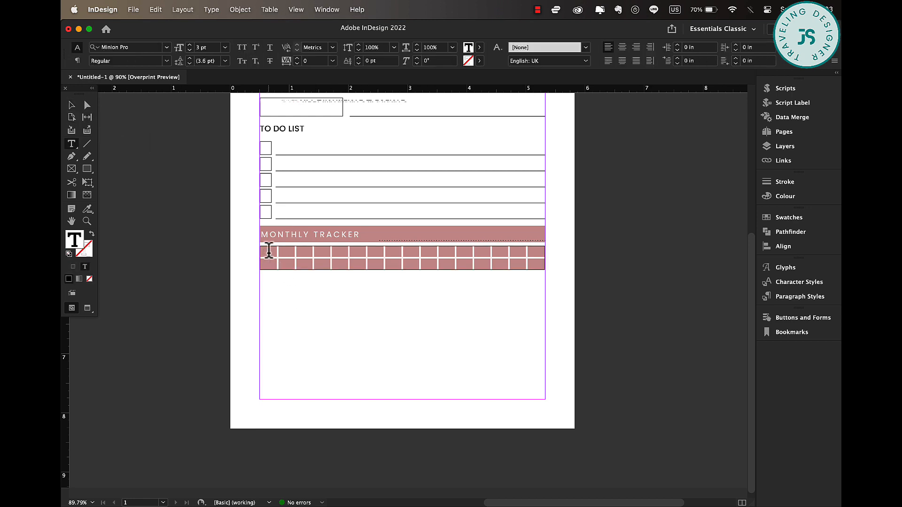
pyautogui.moveTo(269, 252); pyautogui.dragTo(557, 261)
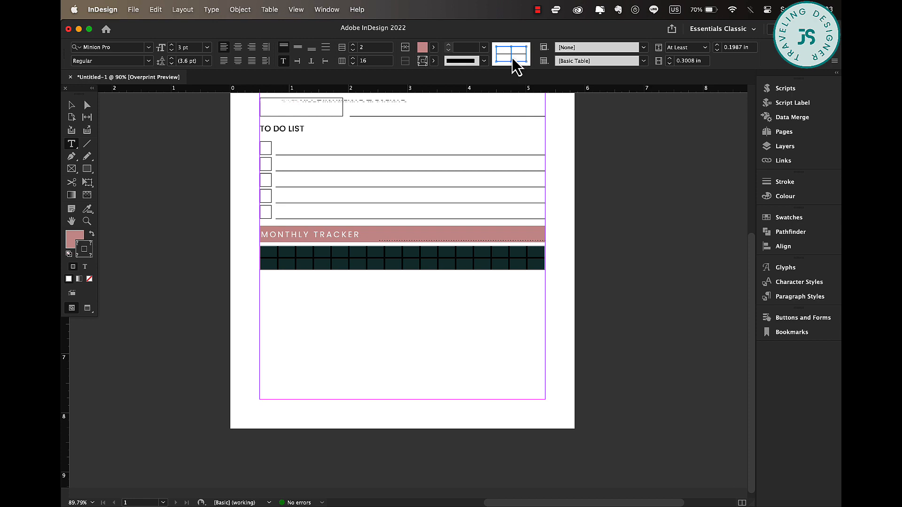
pyautogui.click(512, 58)
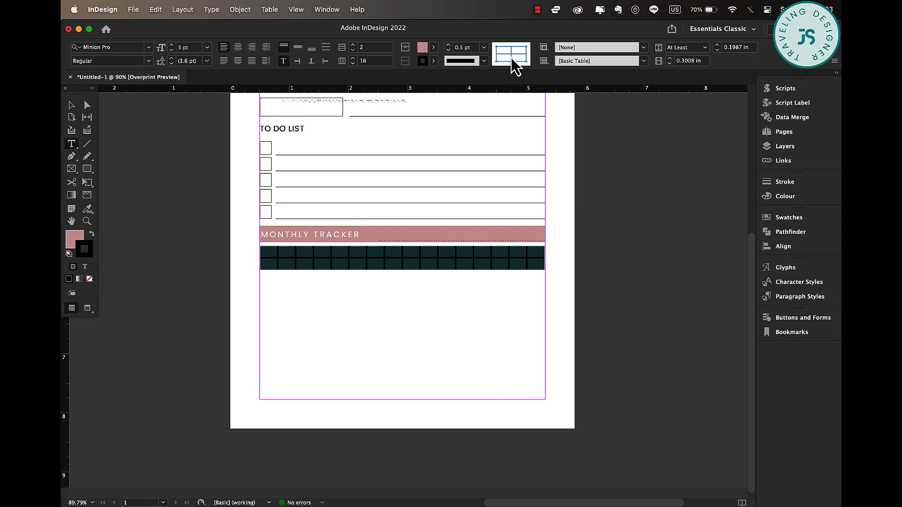
pyautogui.click(434, 61)
pyautogui.click(332, 94)
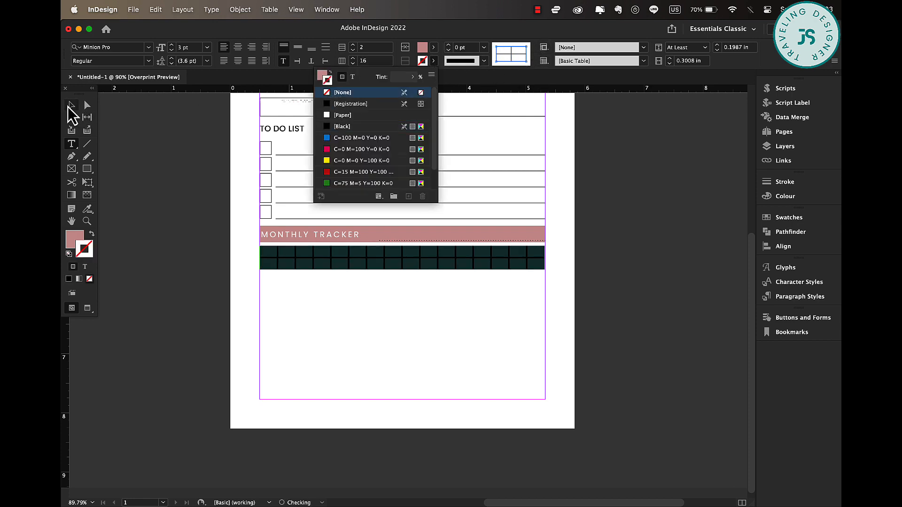
pyautogui.click(72, 105)
pyautogui.click(492, 345)
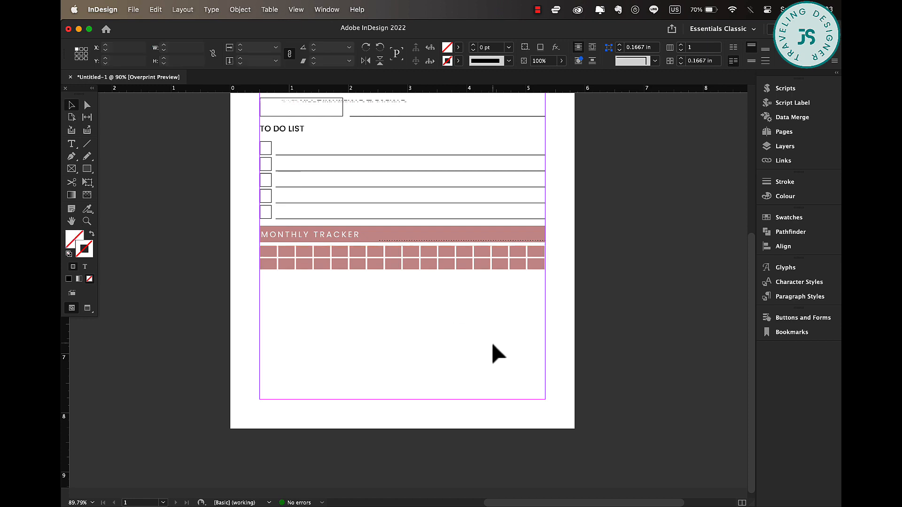
# Remove the fill from the last cell of the table's second row
pyautogui.doubleClick(539, 264)
pyautogui.moveTo(539, 264); pyautogui.dragTo(548, 266)
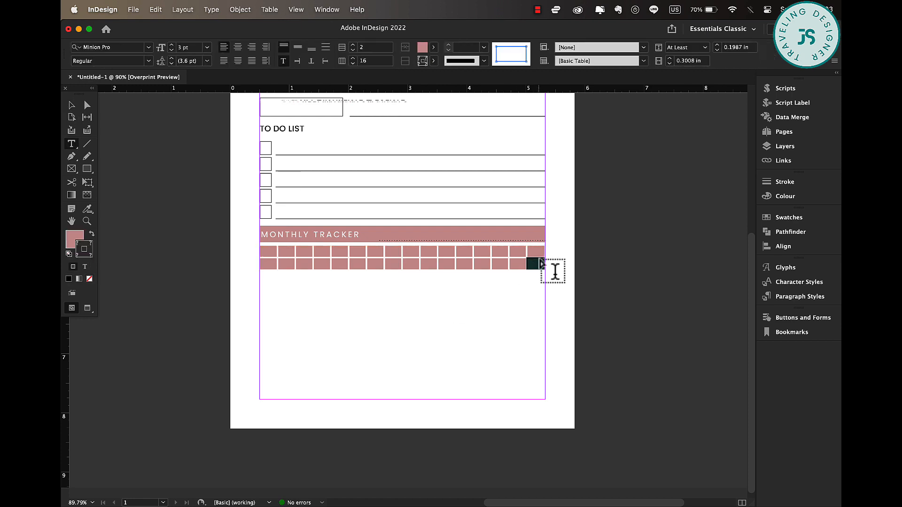
pyautogui.click(434, 47)
pyautogui.click(334, 78)
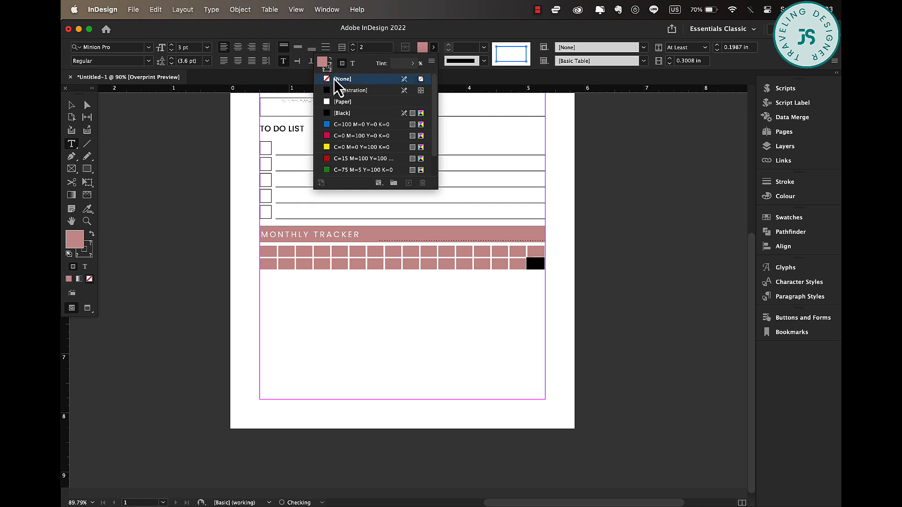
pyautogui.click(71, 106)
pyautogui.click(452, 332)
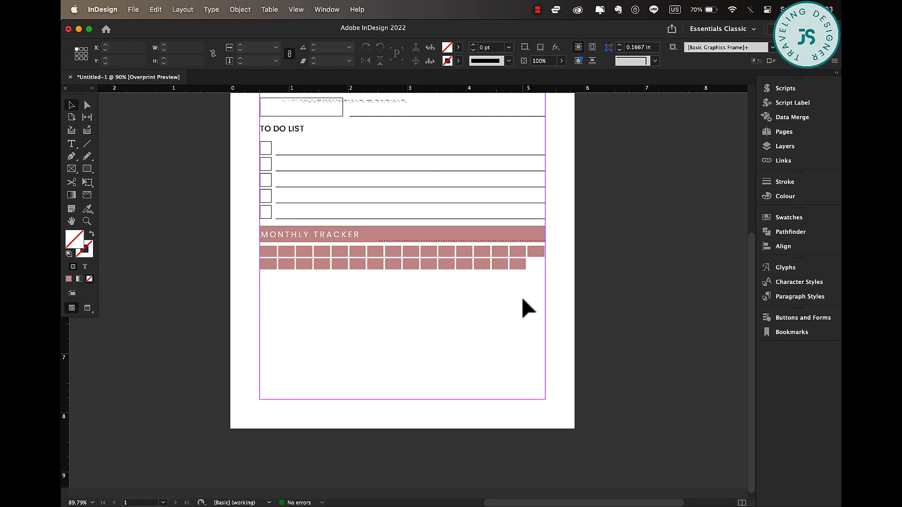
# Fill all cells of the Monthly Tracker table with the lighter pink C=4 M=29 Y=20 swatch
pyautogui.doubleClick(268, 249)
pyautogui.moveTo(268, 249); pyautogui.dragTo(554, 264)
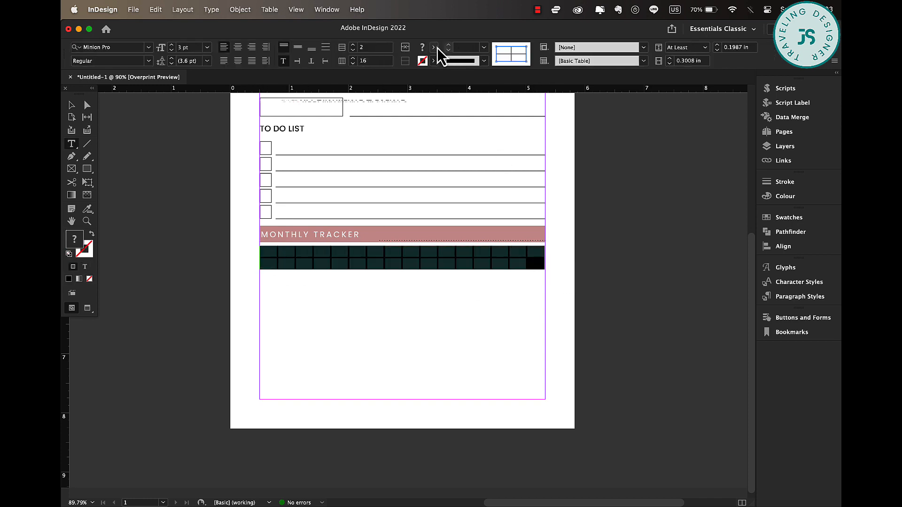
pyautogui.click(434, 48)
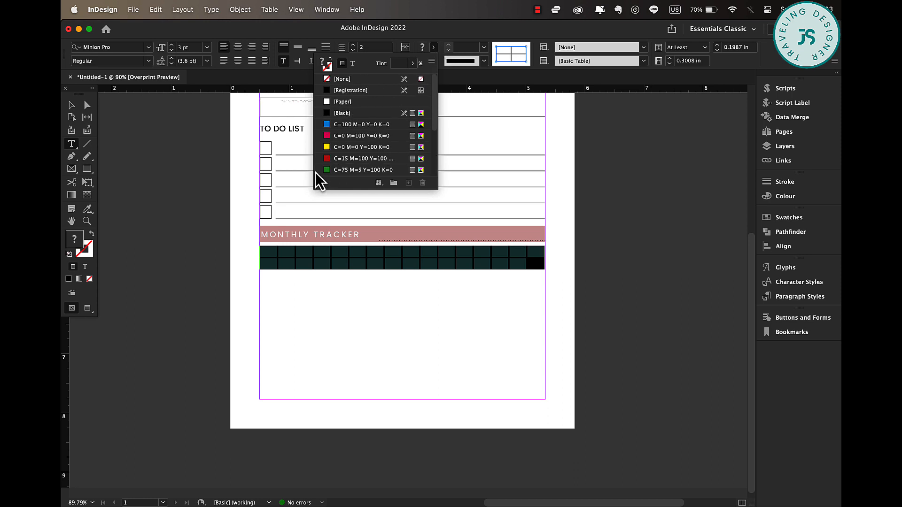
pyautogui.scroll(-3, 369, 167)
pyautogui.click(352, 124)
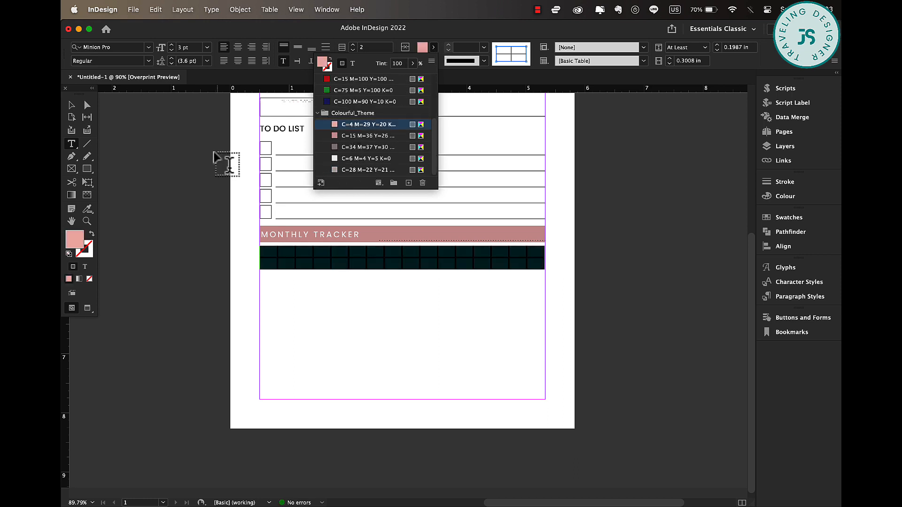
# Set the fill of the last cell in the tracker table's second row to [None]
pyautogui.click(536, 262)
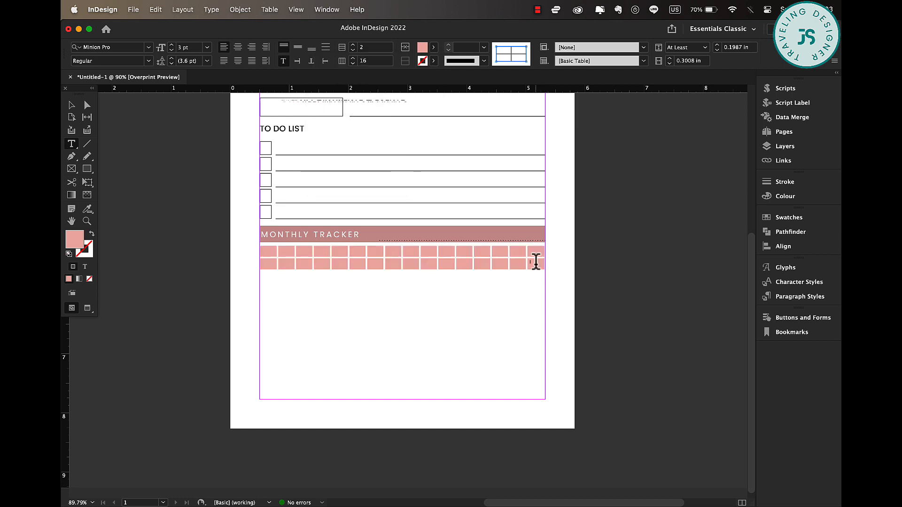
pyautogui.press('Escape')
pyautogui.click(433, 48)
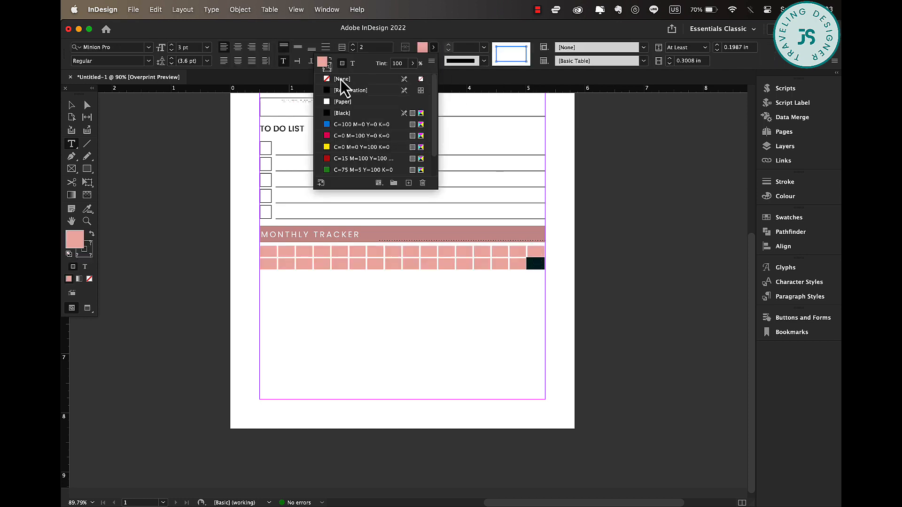
pyautogui.click(341, 79)
pyautogui.doubleClick(72, 104)
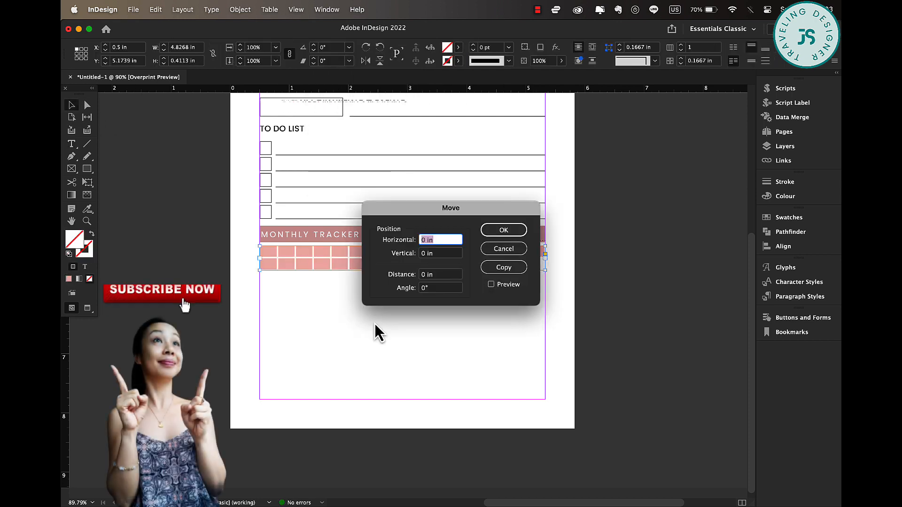
pyautogui.click(504, 249)
pyautogui.click(467, 378)
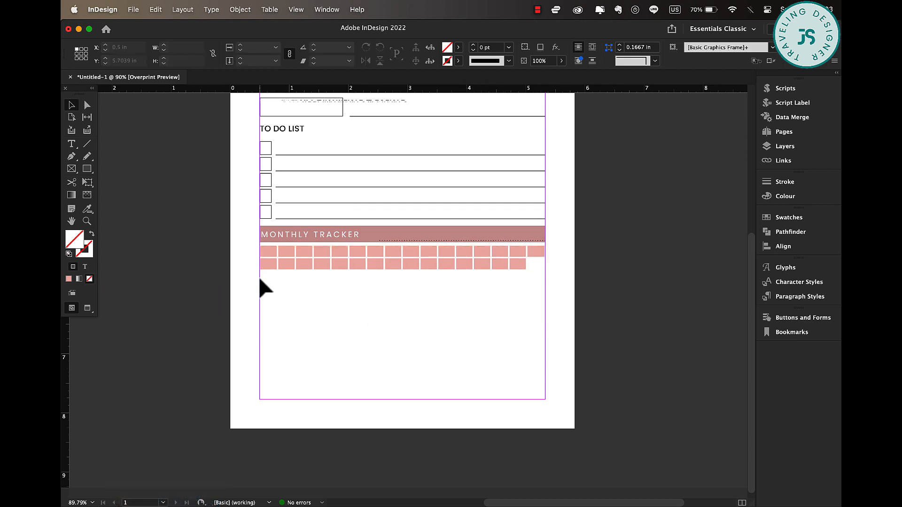
# Draw a horizontal line about 4.83 in long below the tracker grid, spanning the margins, with a 2 pt Dotted stroke
pyautogui.click(445, 239)
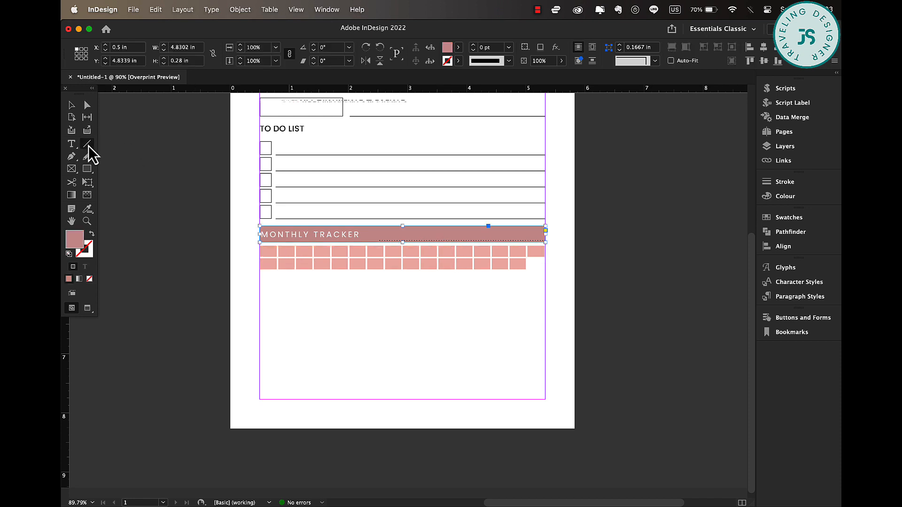
pyautogui.moveTo(260, 285)
pyautogui.mouseDown()
pyautogui.moveTo(465, 269)
pyautogui.moveTo(559, 278)
pyautogui.moveTo(546, 284)
pyautogui.mouseUp()
pyautogui.click(508, 66)
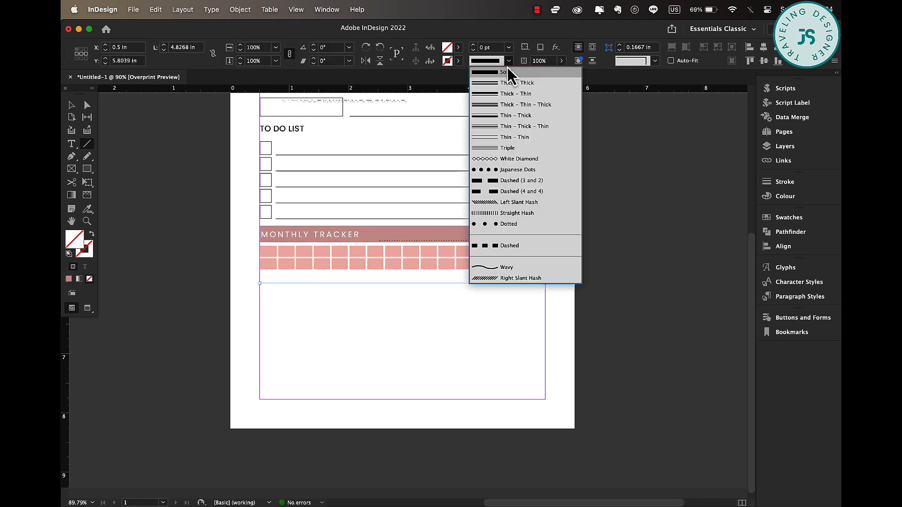
pyautogui.click(509, 227)
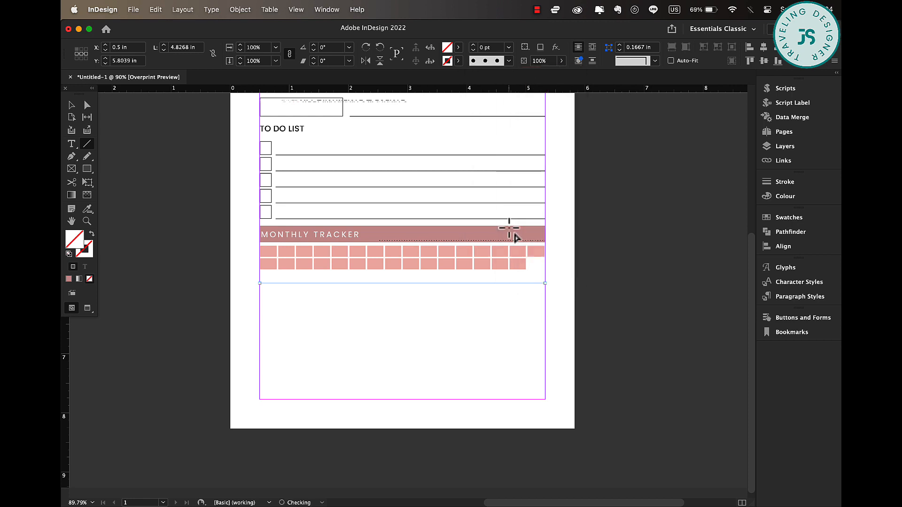
pyautogui.click(509, 48)
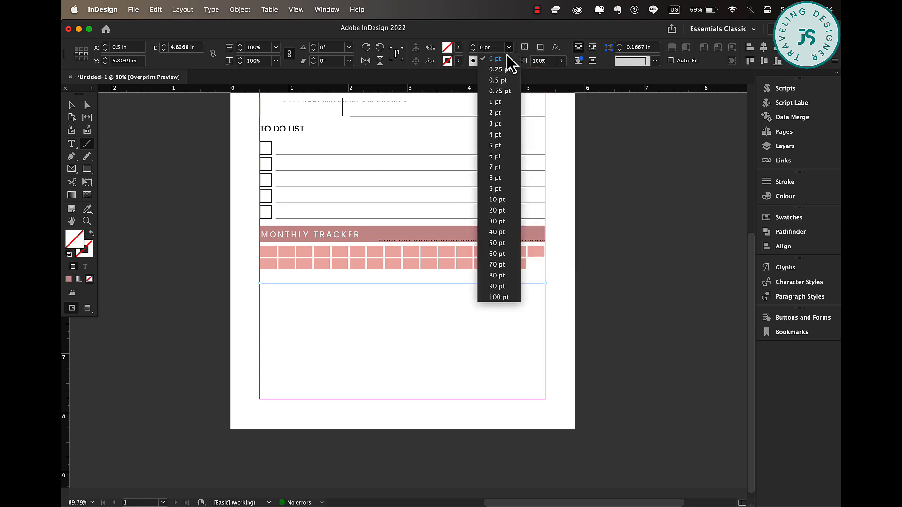
pyautogui.click(504, 113)
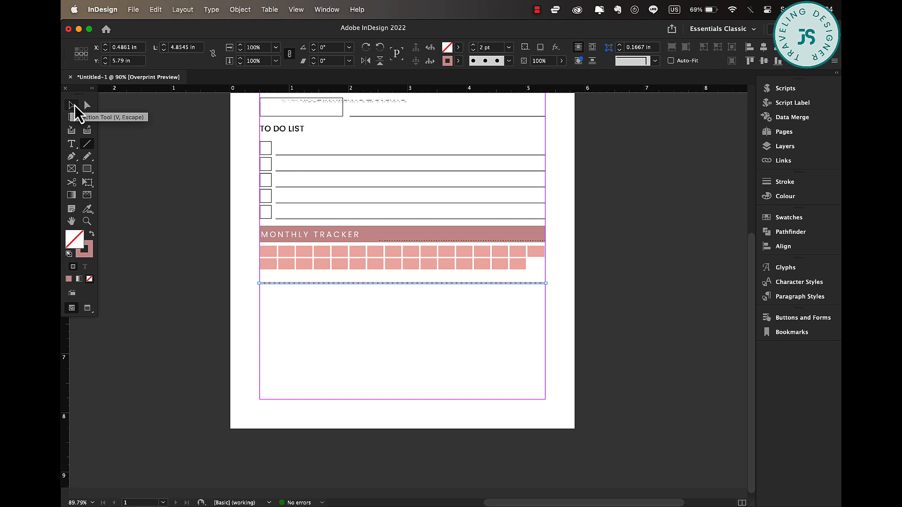
# Change the dotted line's stroke colour to [Black]
pyautogui.click(458, 61)
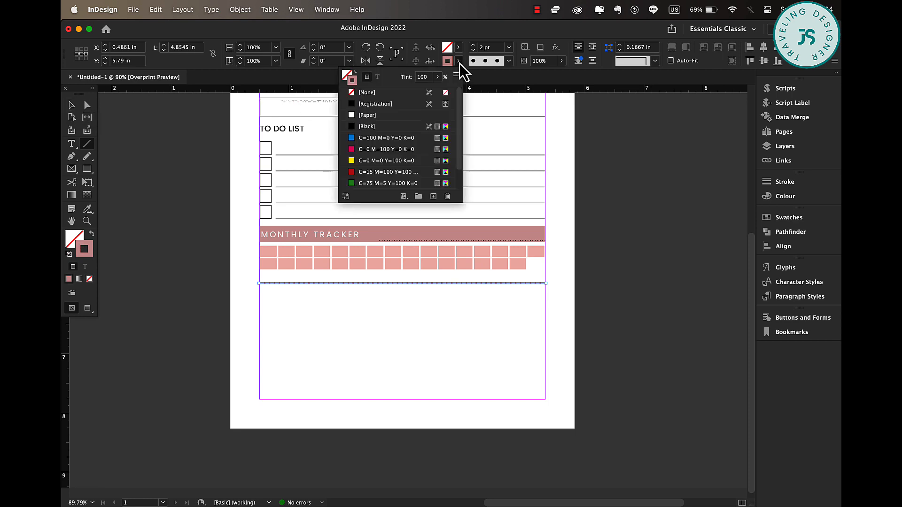
pyautogui.click(74, 105)
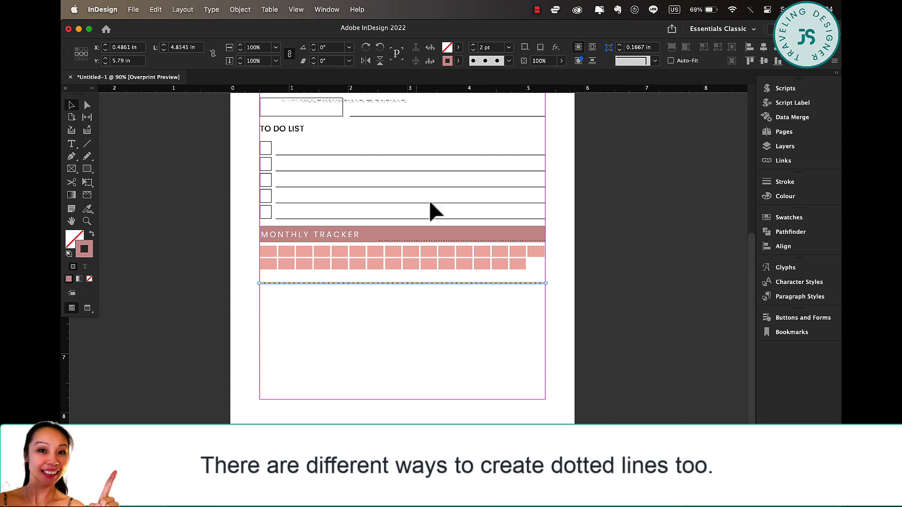
pyautogui.click(458, 61)
pyautogui.click(368, 128)
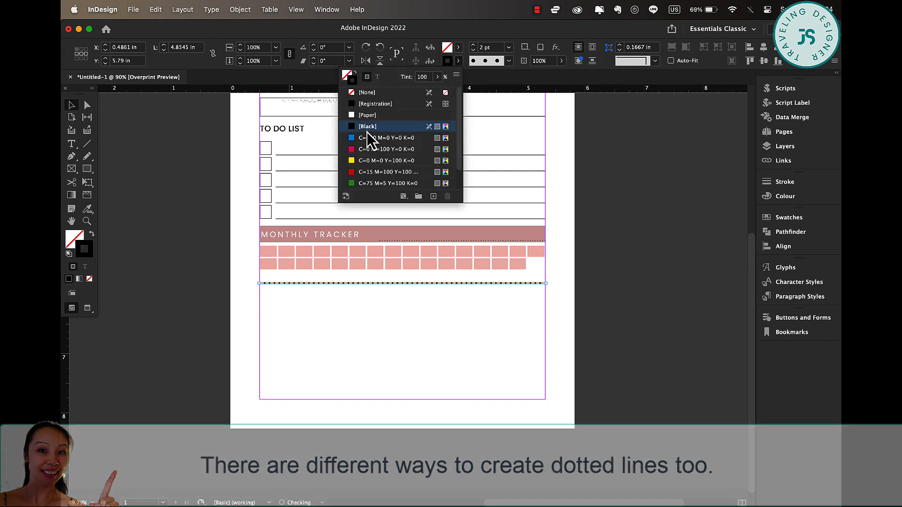
pyautogui.click(439, 314)
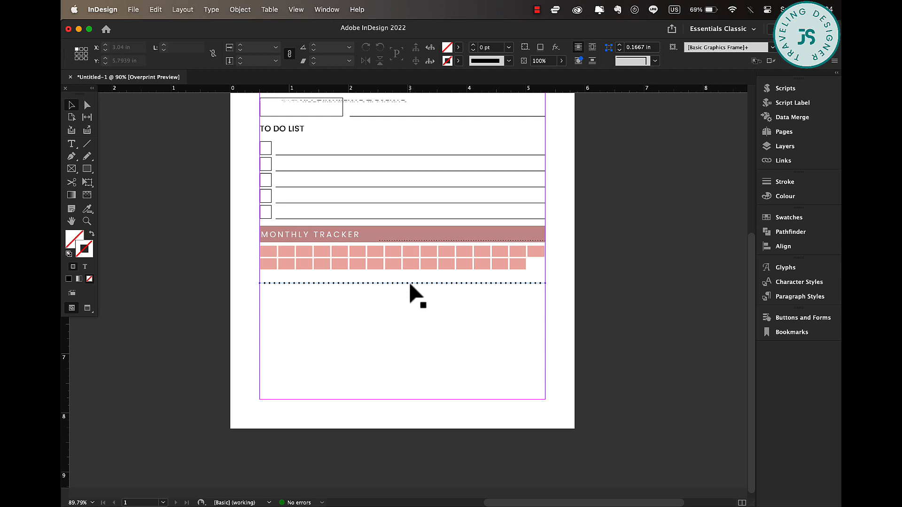
# Duplicate the dotted line downward repeatedly until nine lines fill the space to the page's bottom margin
pyautogui.moveTo(410, 283); pyautogui.dragTo(410, 298)
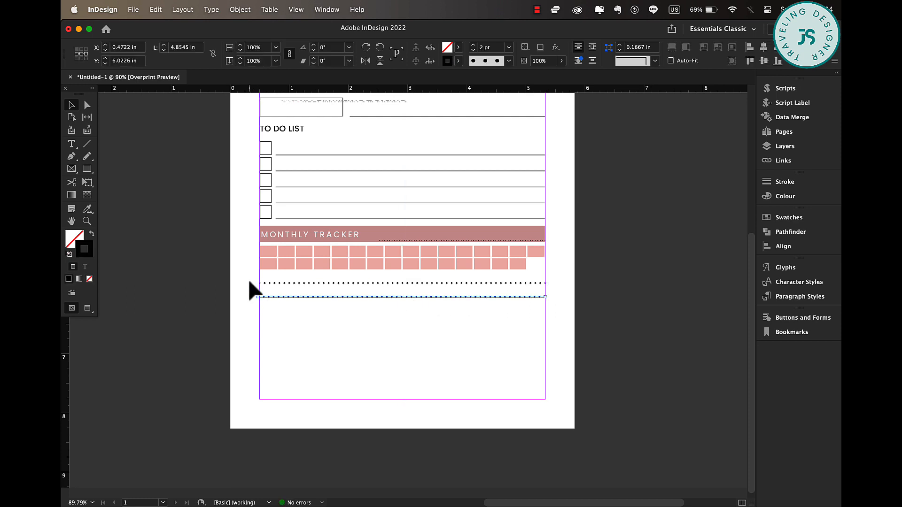
pyautogui.moveTo(249, 282); pyautogui.dragTo(274, 328)
pyautogui.moveTo(374, 297); pyautogui.dragTo(375, 324)
pyautogui.moveTo(249, 278); pyautogui.dragTo(282, 336)
pyautogui.click(386, 413)
pyautogui.moveTo(385, 325); pyautogui.dragTo(386, 398)
# Select all nine dotted lines and distribute the vertical spacing between them evenly
pyautogui.moveTo(248, 279); pyautogui.dragTo(291, 408)
pyautogui.click(784, 246)
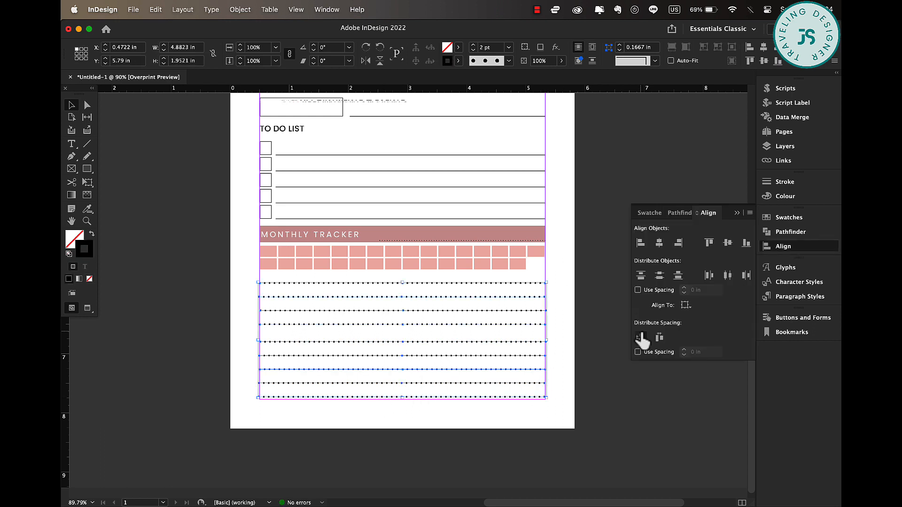
pyautogui.click(641, 337)
# Reduce the black stroke tint of all the dotted lines to 70%
pyautogui.click(459, 61)
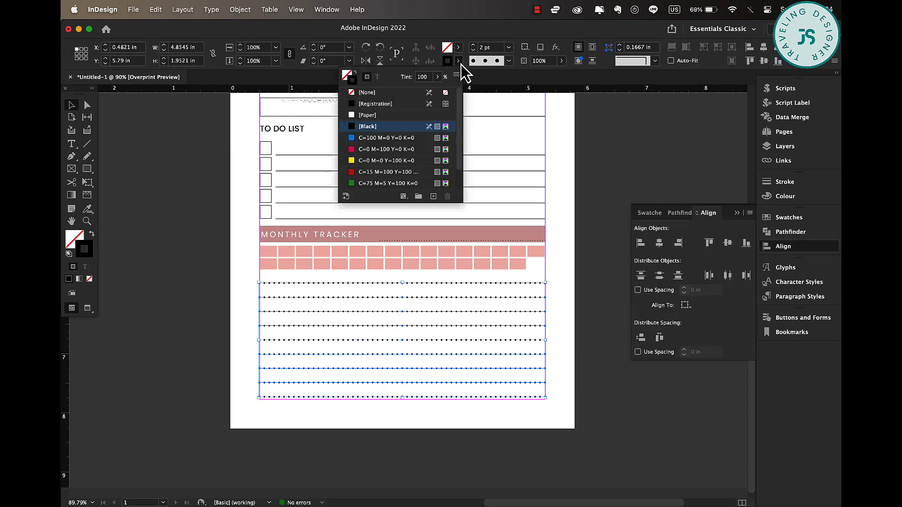
pyautogui.click(437, 77)
pyautogui.moveTo(437, 90); pyautogui.dragTo(422, 91)
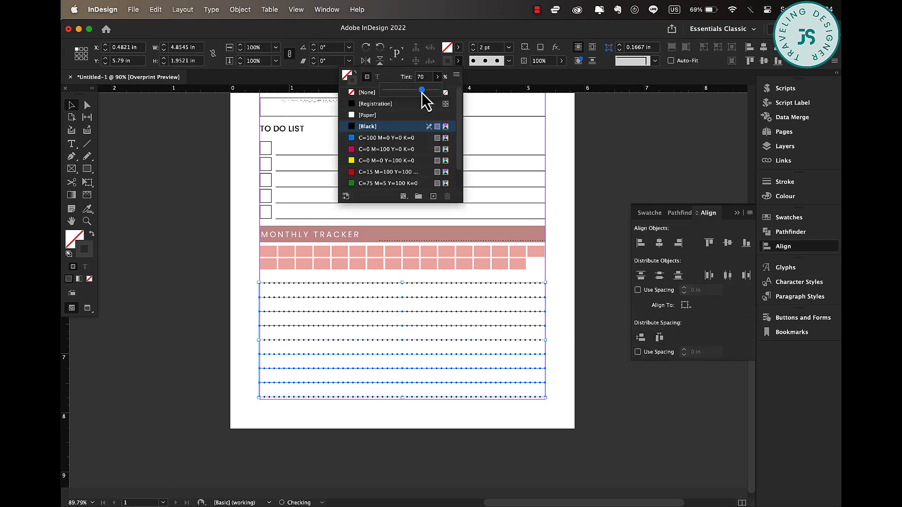
pyautogui.click(566, 197)
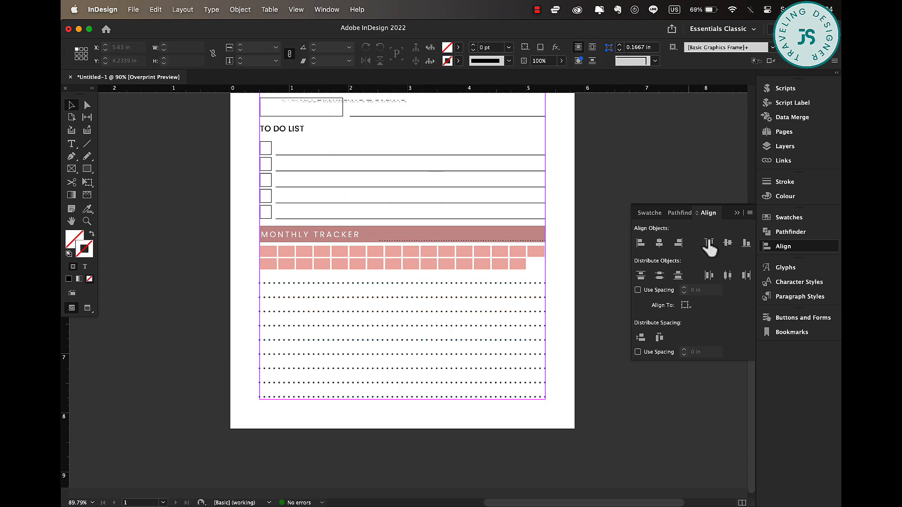
pyautogui.click(737, 213)
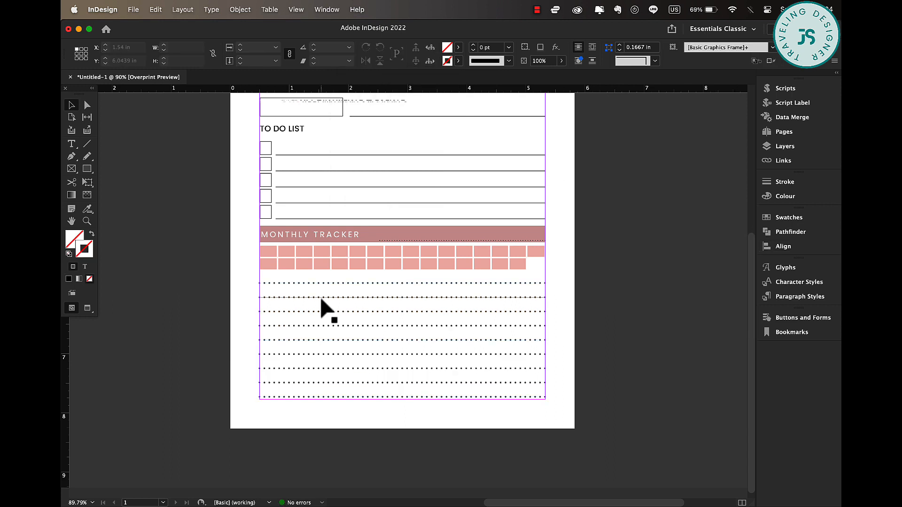
# Shorten the dotted lines so their left ends meet the page margin, and set the top line's stroke weight to 1 pt
pyautogui.moveTo(238, 284); pyautogui.dragTo(289, 399)
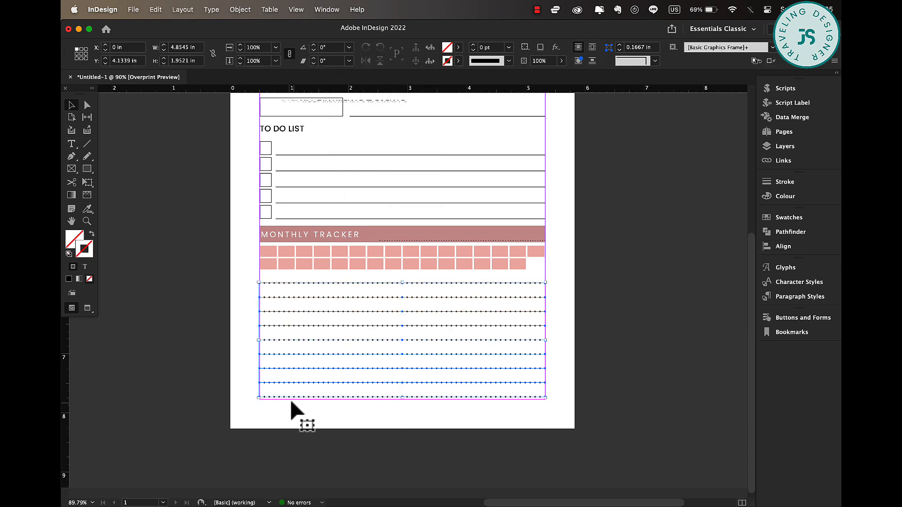
pyautogui.moveTo(260, 339); pyautogui.dragTo(259, 340)
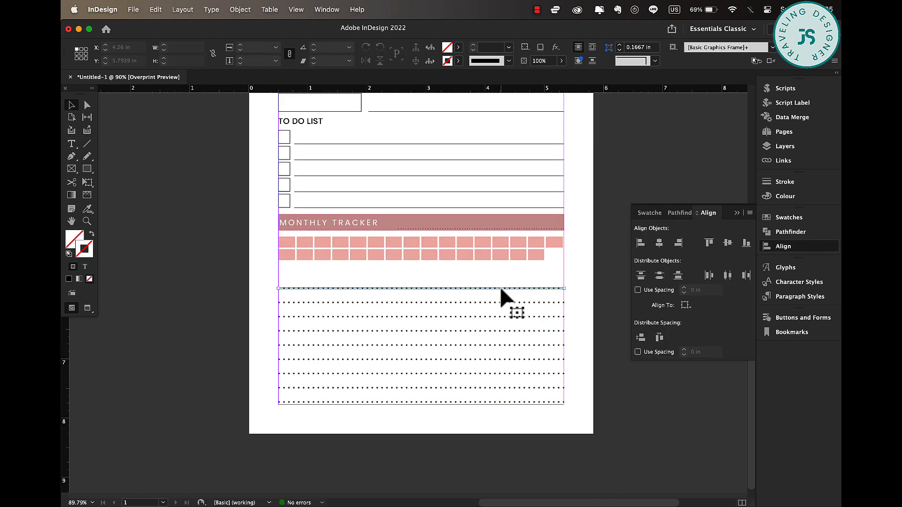
pyautogui.click(510, 47)
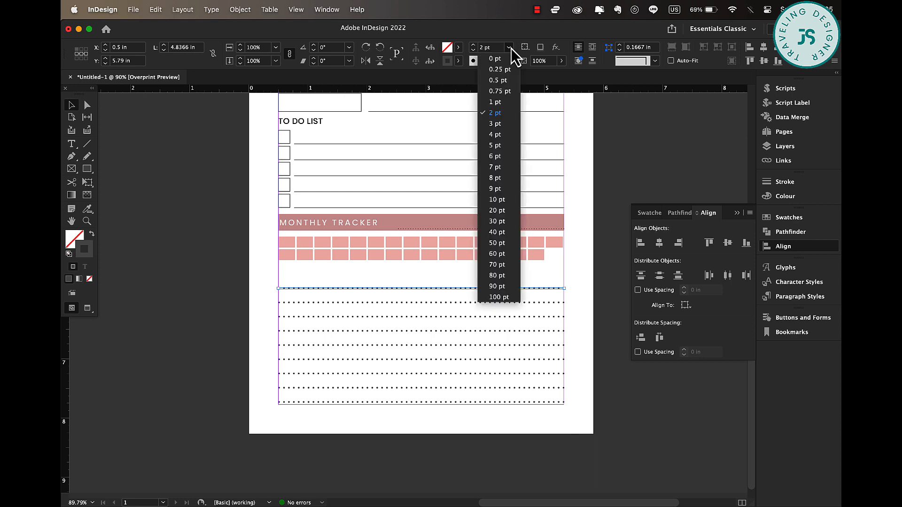
pyautogui.click(496, 102)
pyautogui.click(574, 307)
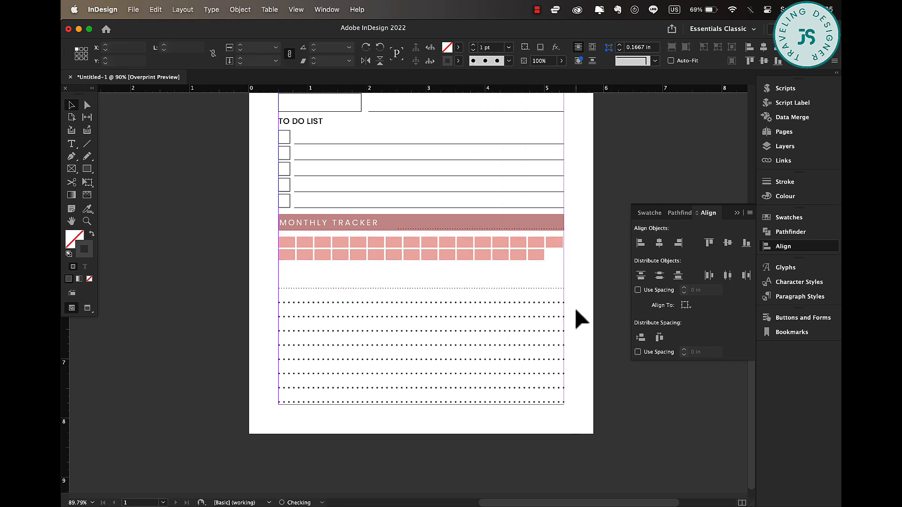
# Set the stroke weight of the remaining eight dotted lines to 1 pt
pyautogui.moveTo(575, 300); pyautogui.dragTo(469, 435)
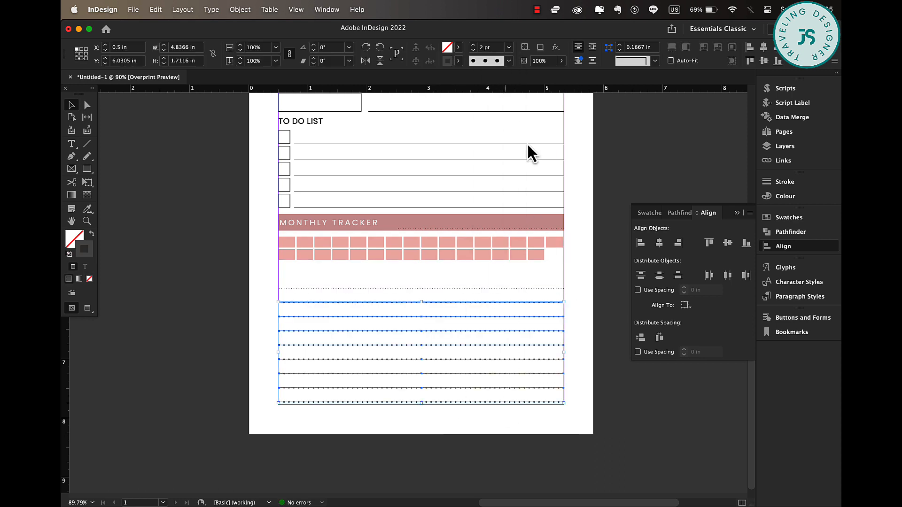
pyautogui.click(510, 61)
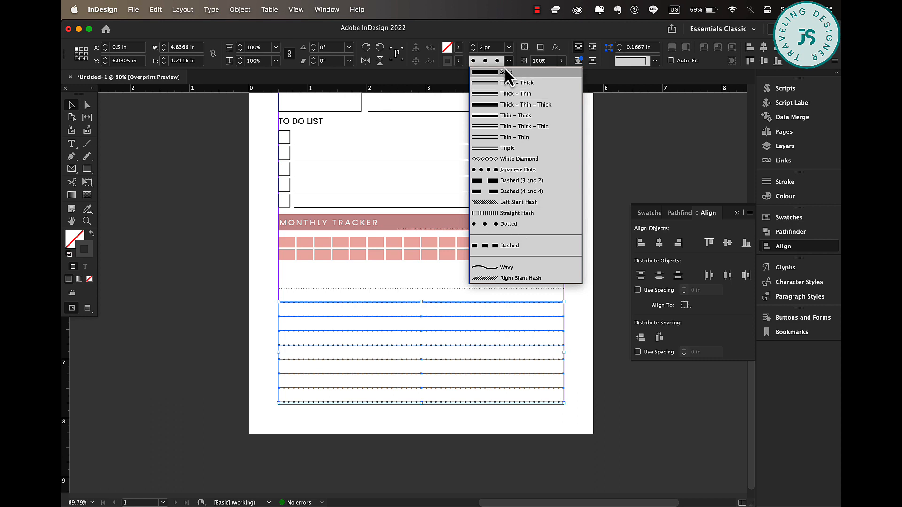
pyautogui.click(509, 47)
pyautogui.click(500, 102)
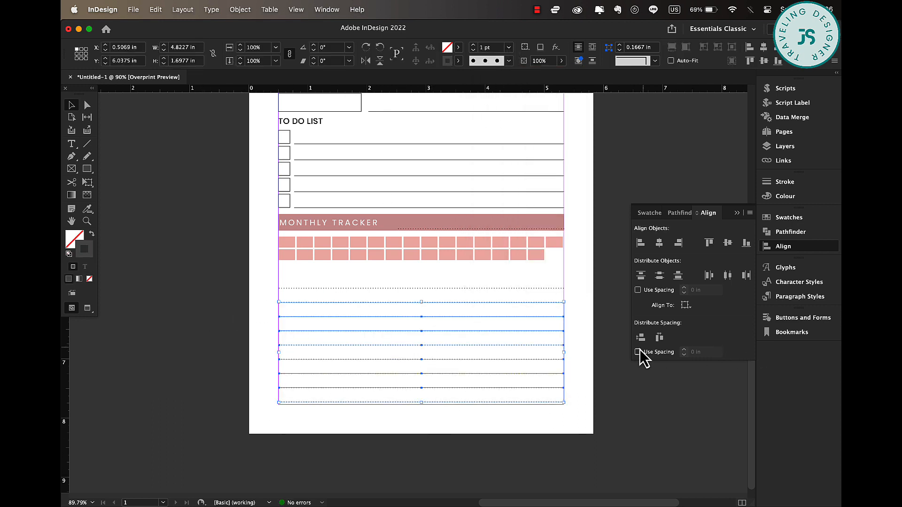
pyautogui.click(579, 400)
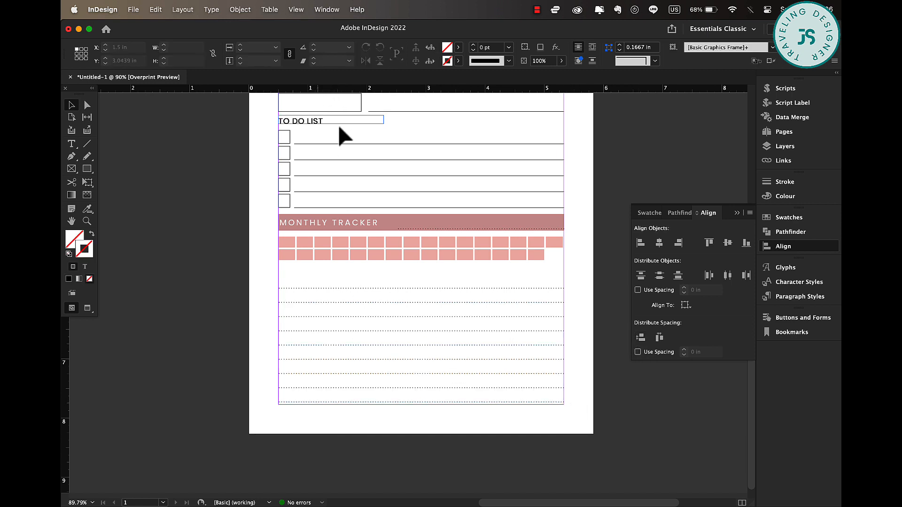
# Copy the script "monthly planner" text from the page heading and paste it over the dotted lines
pyautogui.scroll(10, 339, 127)
pyautogui.hscroll(-2, 346, 141)
pyautogui.click(344, 220)
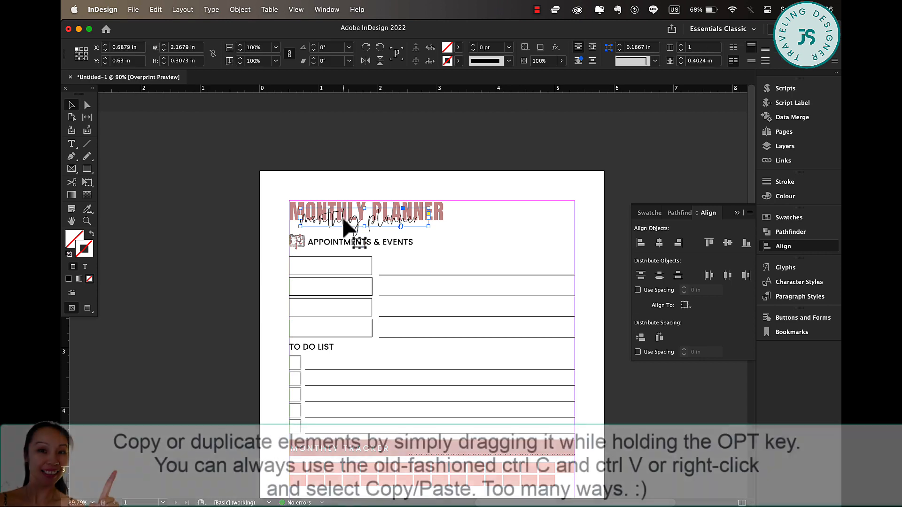
pyautogui.scroll(-10, 344, 219)
pyautogui.press('super+v')
# Replace the pasted script text with "notes" and narrow its frame to about 0.75 in wide
pyautogui.tripleClick(389, 287)
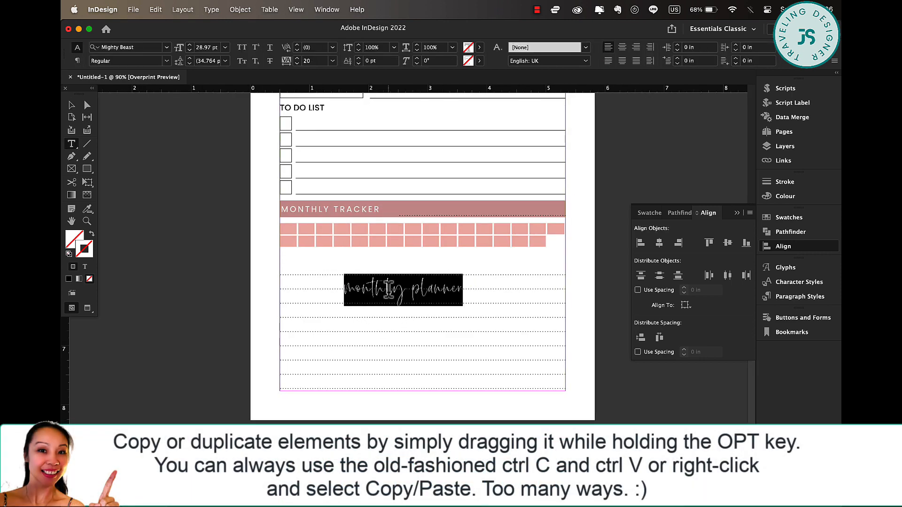
pyautogui.write('NOTE')
pyautogui.press('BackSpace')
pyautogui.press('BackSpace')
pyautogui.press('BackSpace')
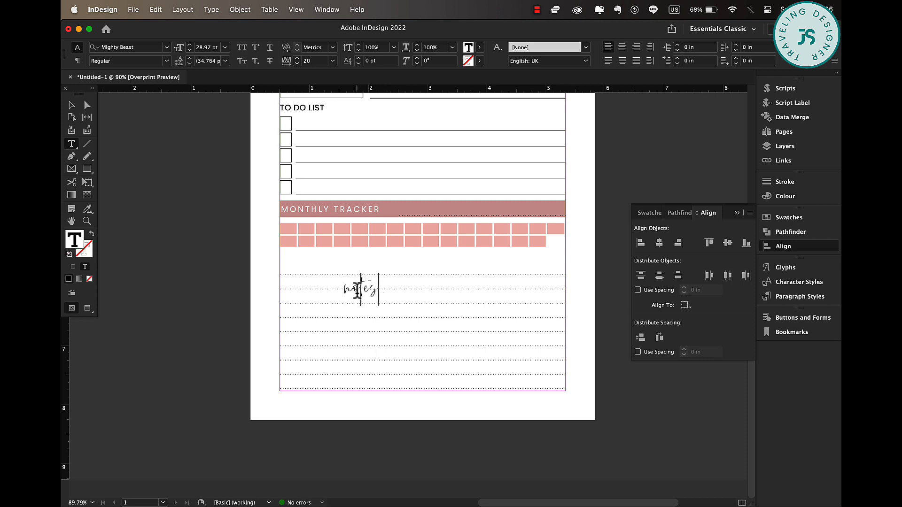
pyautogui.click(72, 105)
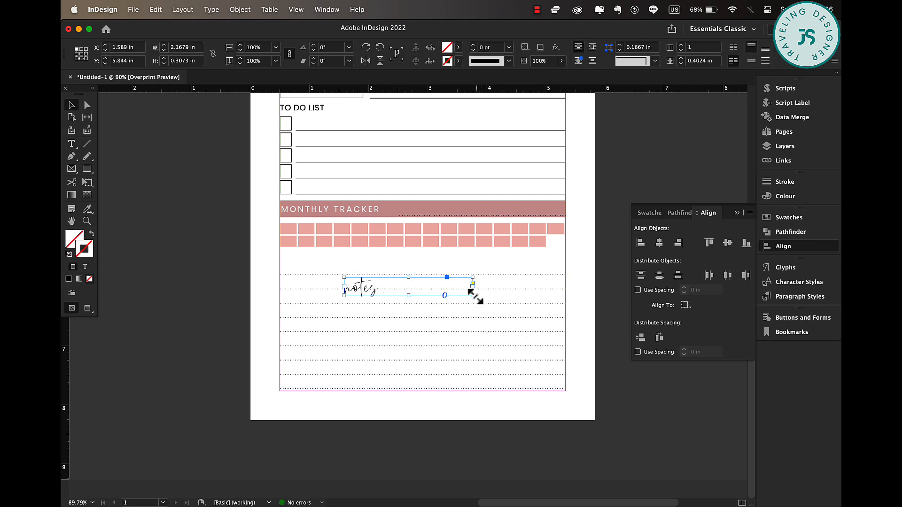
pyautogui.moveTo(473, 294); pyautogui.dragTo(389, 296)
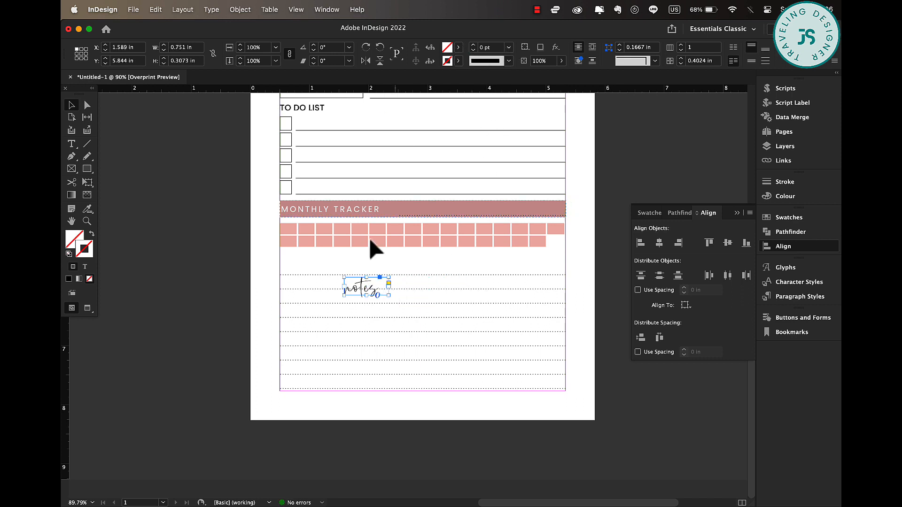
# Centre the word "notes" horizontally within its text frame
pyautogui.doubleClick(373, 289)
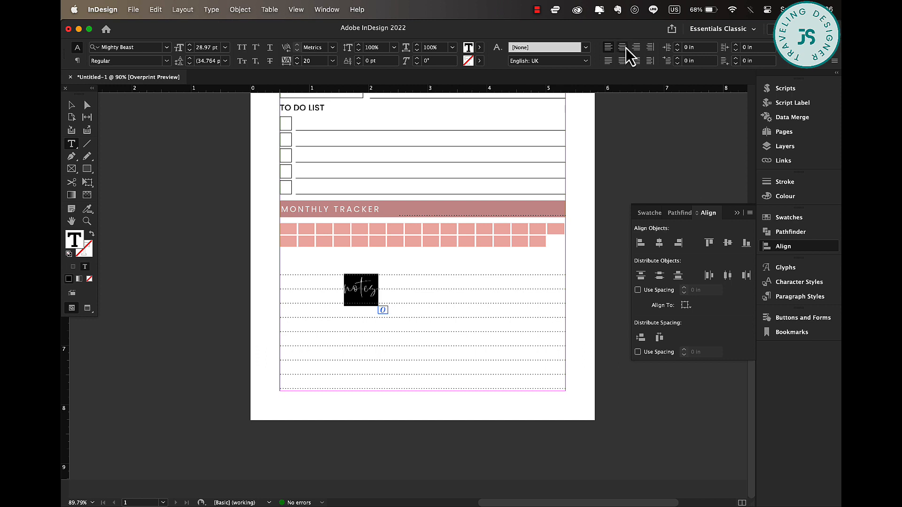
pyautogui.click(623, 48)
pyautogui.click(71, 106)
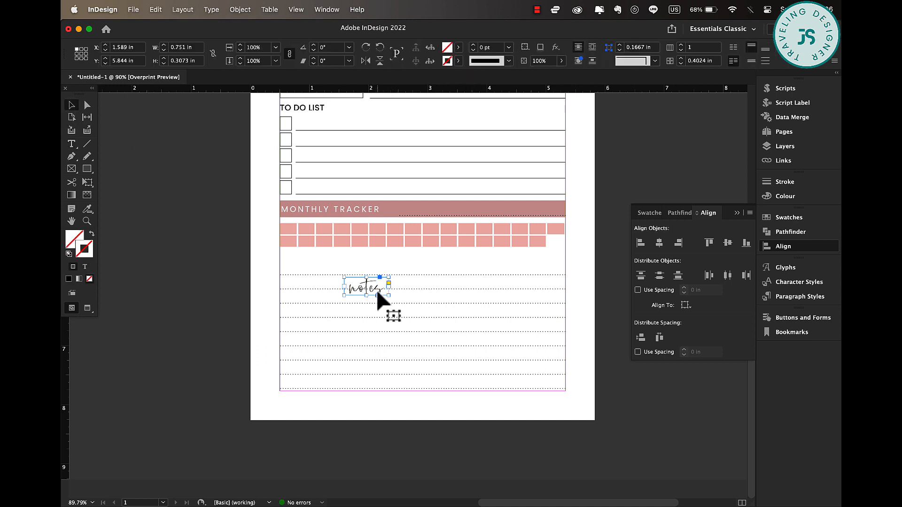
# Reduce the font size of the "notes" text to 22 pt
pyautogui.doubleClick(383, 302)
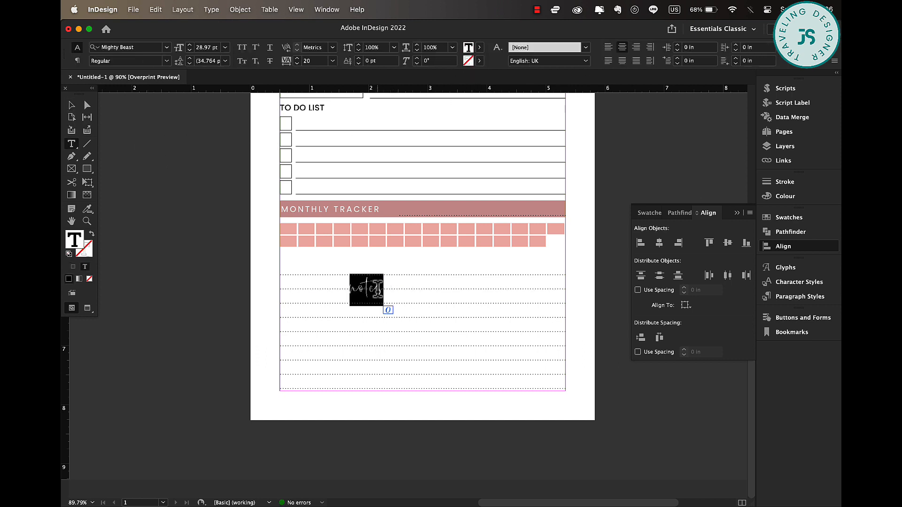
pyautogui.click(192, 49)
pyautogui.click(192, 50)
pyautogui.click(191, 50)
pyautogui.click(192, 50)
pyautogui.click(191, 50)
pyautogui.click(191, 50)
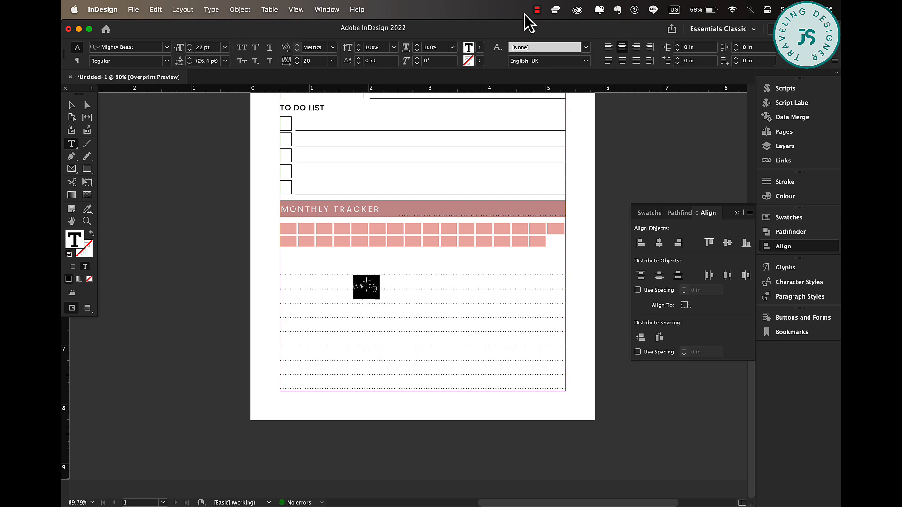
pyautogui.click(71, 105)
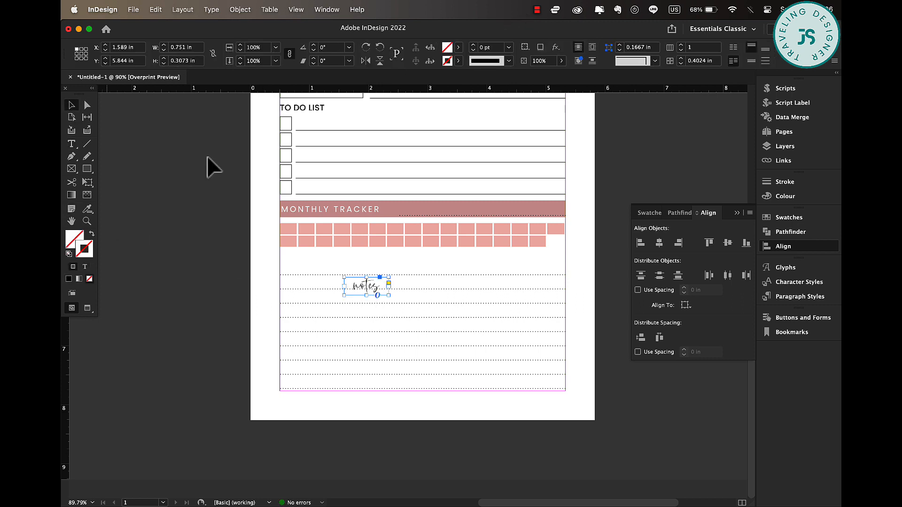
# Fill the "notes" frame with [Paper] and move it near the left end of the dotted lines, and check the page in preview
pyautogui.click(459, 48)
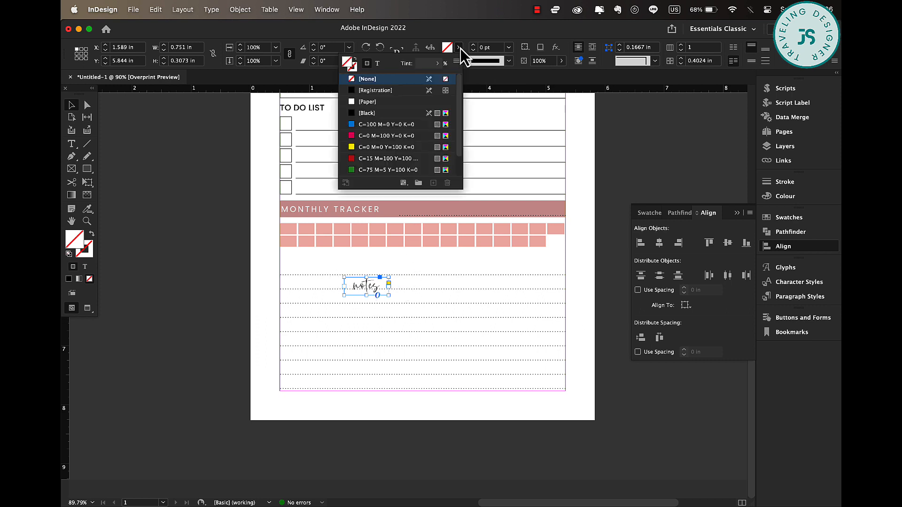
pyautogui.click(369, 101)
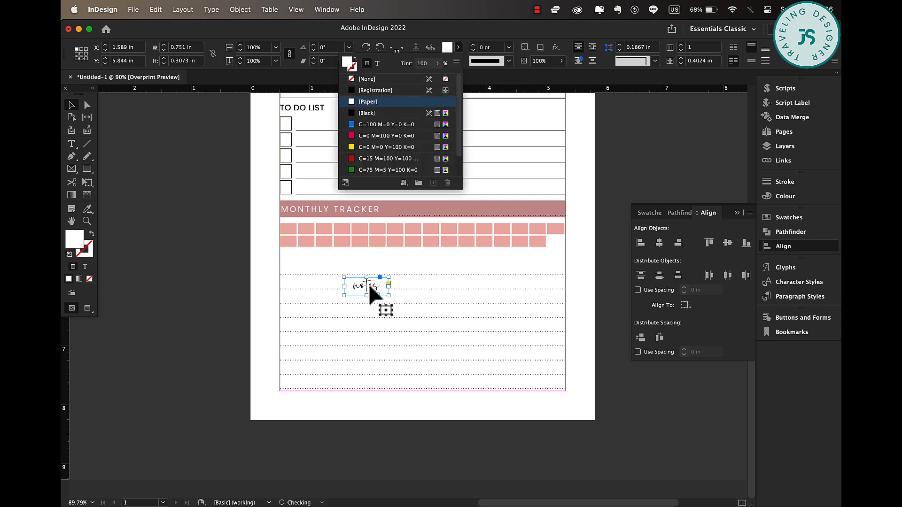
pyautogui.moveTo(373, 289); pyautogui.dragTo(312, 288)
pyautogui.click(250, 322)
pyautogui.scroll(-3, 272, 334)
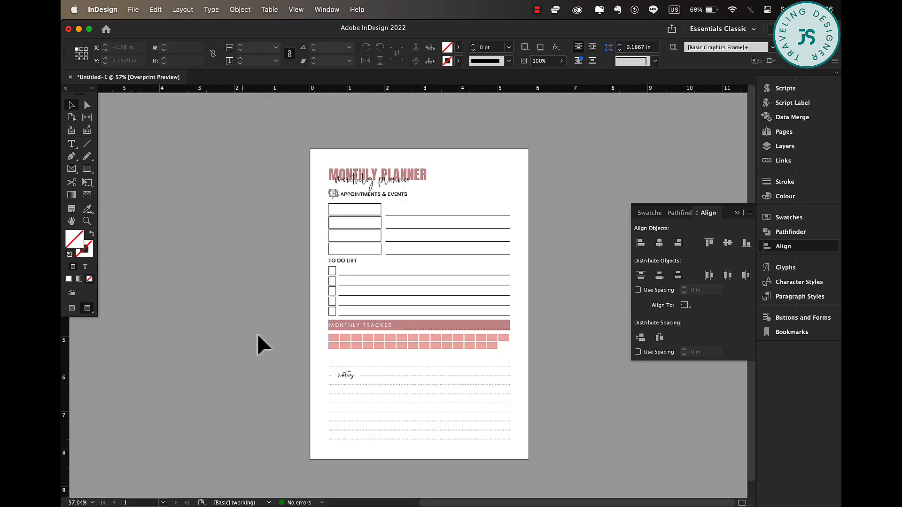
pyautogui.press('w')
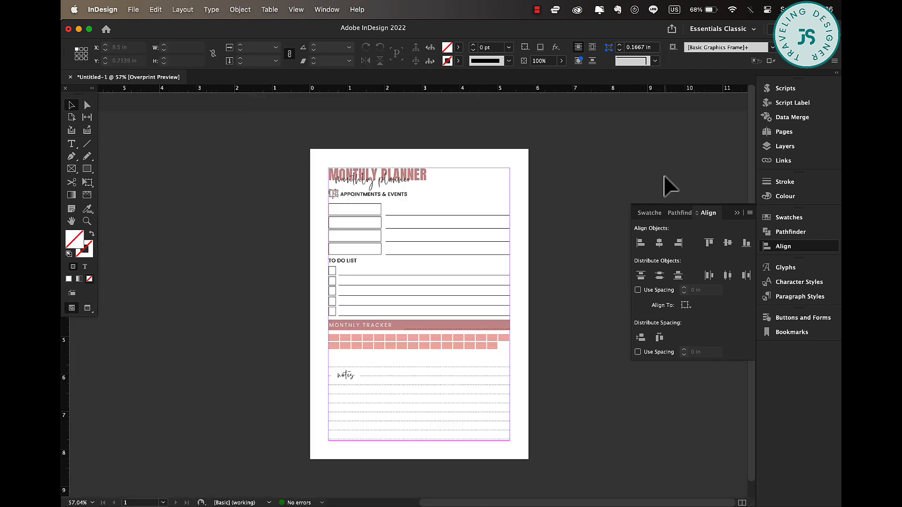
# Add a second page to the document and group the two overlapping heading texts on page 1
pyautogui.click(790, 132)
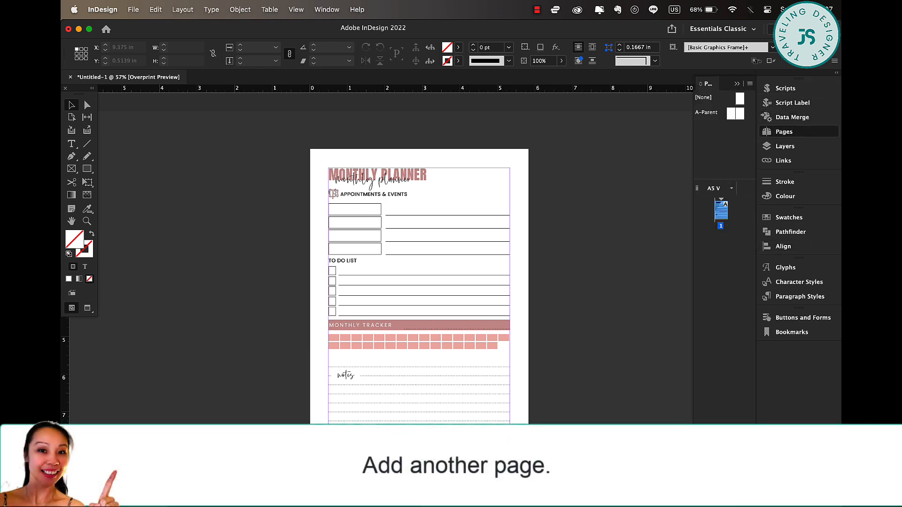
pyautogui.click(726, 450)
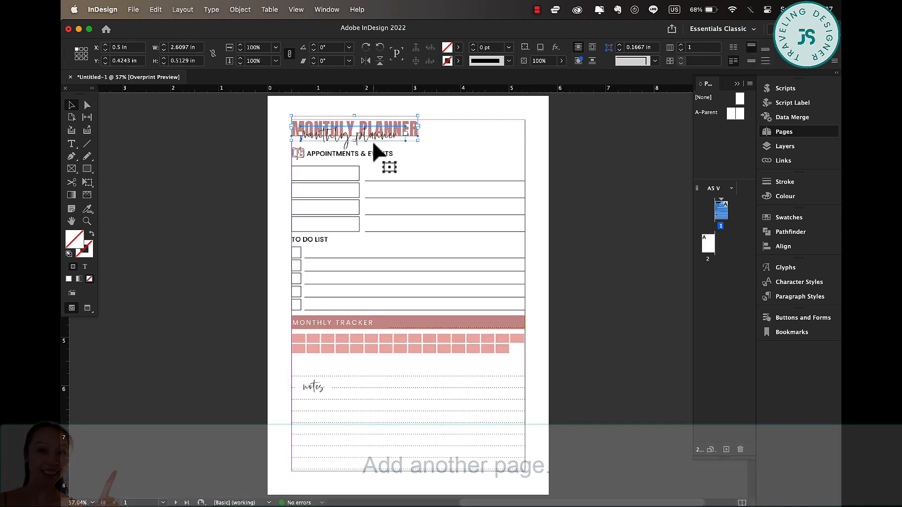
pyautogui.rightClick(374, 142)
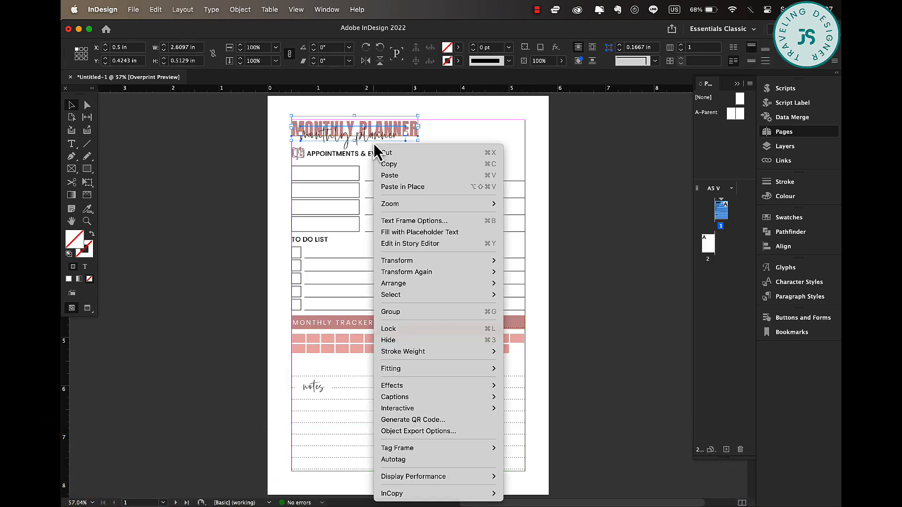
pyautogui.click(441, 311)
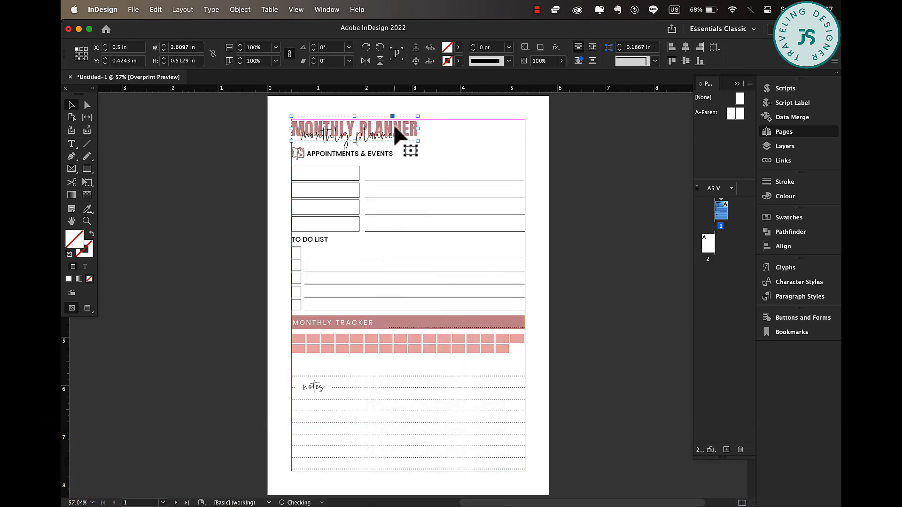
# Copy the grouped heading, paste it onto page 2 and align it with the upper-left corner of the page margins
pyautogui.rightClick(398, 134)
pyautogui.click(438, 153)
pyautogui.scroll(-10, 438, 267)
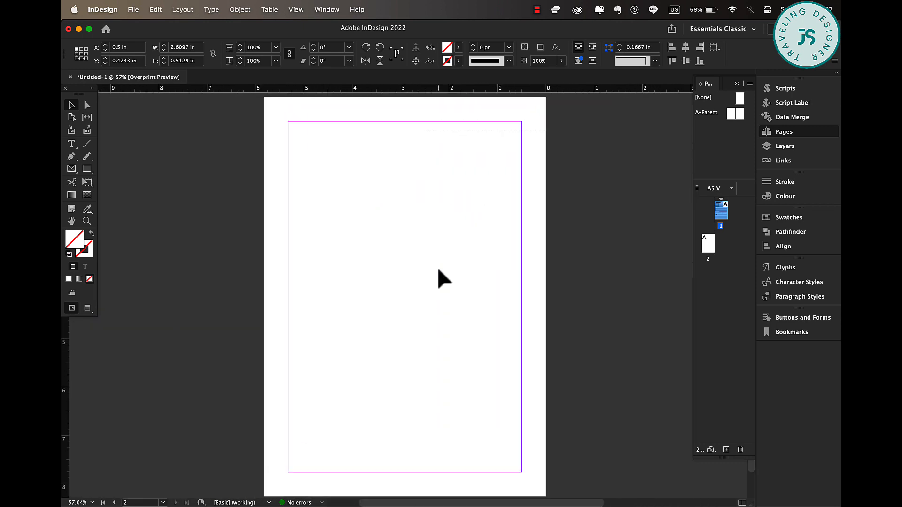
pyautogui.rightClick(438, 267)
pyautogui.click(472, 252)
pyautogui.moveTo(611, 135); pyautogui.dragTo(328, 138)
pyautogui.click(459, 261)
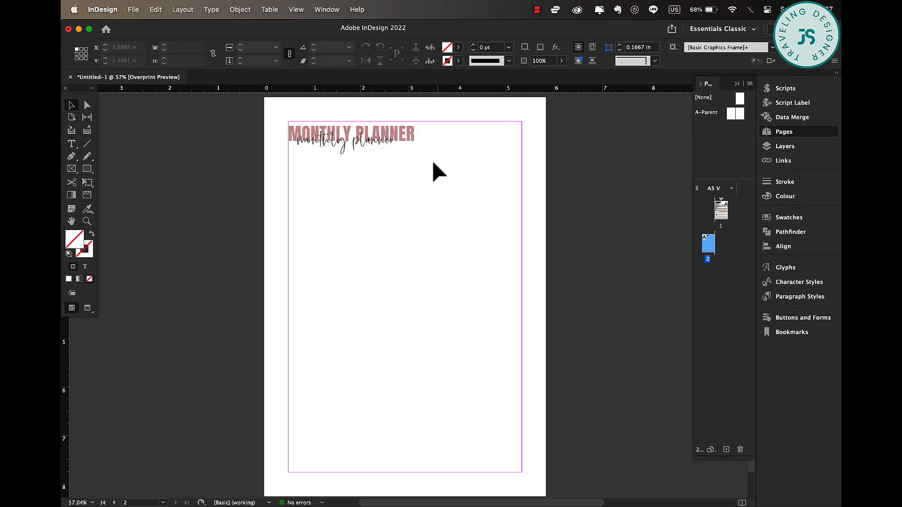
pyautogui.moveTo(403, 134); pyautogui.dragTo(404, 131)
pyautogui.click(468, 194)
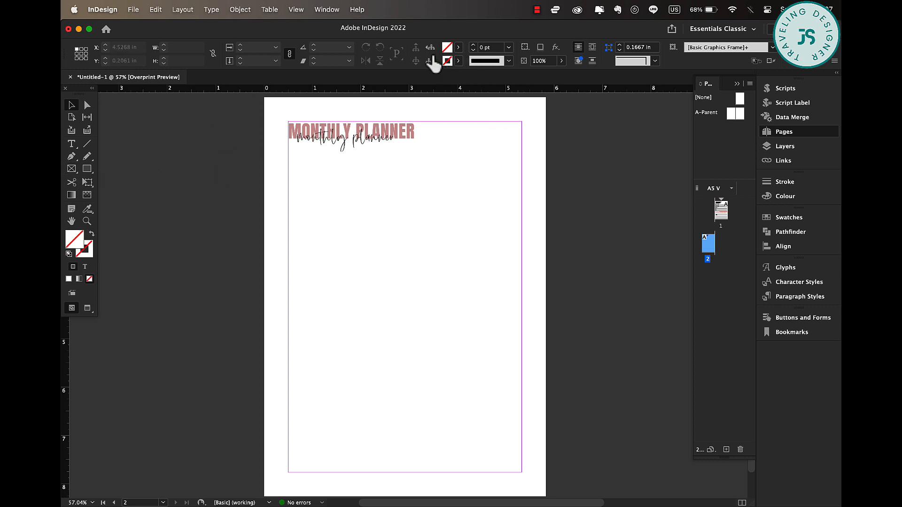
# Create a table with 1 body row and 12 columns beneath the page 2 heading, spanning the full margin width
pyautogui.click(269, 10)
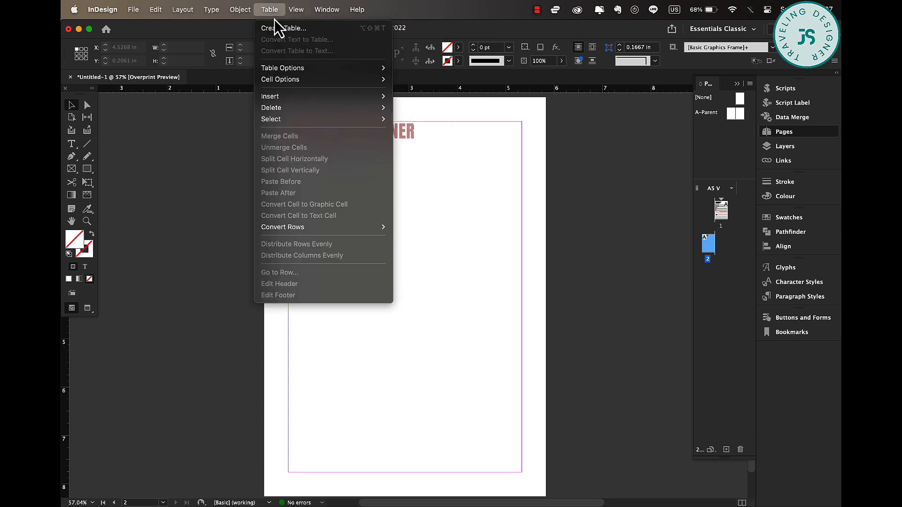
pyautogui.click(272, 27)
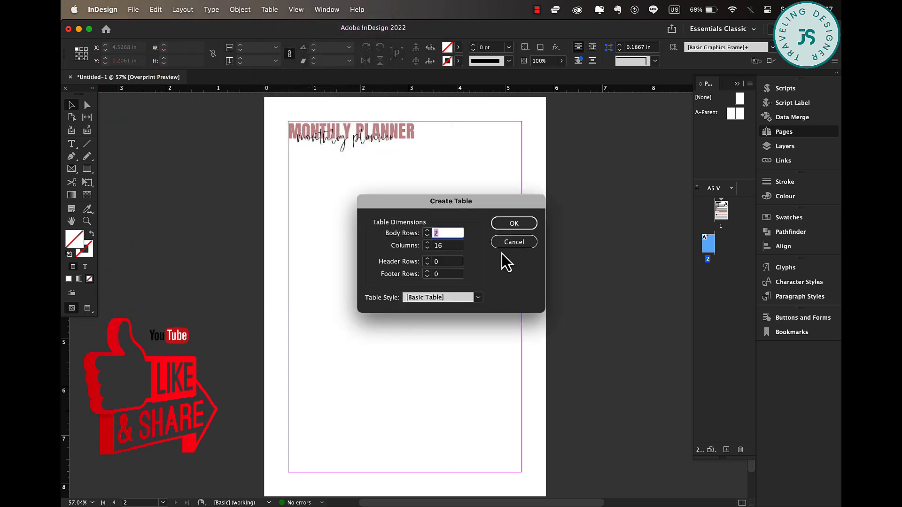
pyautogui.click(444, 246)
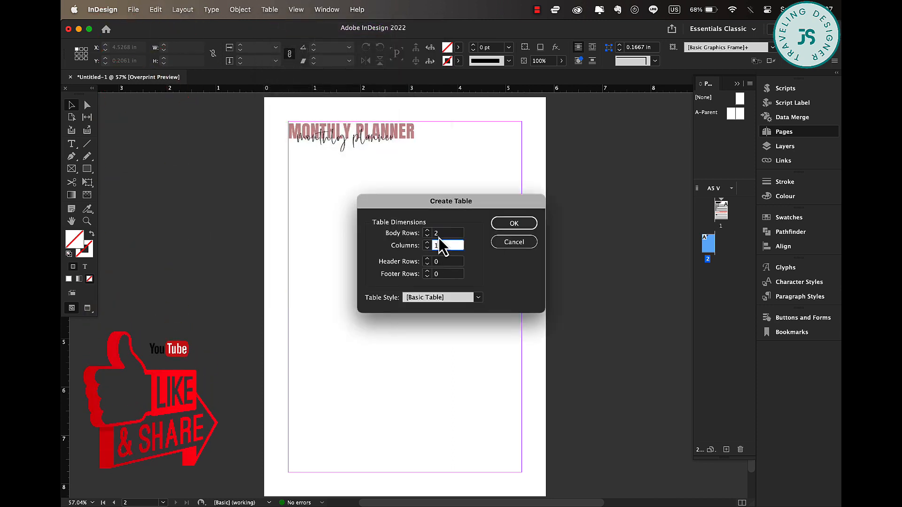
pyautogui.click(438, 234)
pyautogui.click(517, 224)
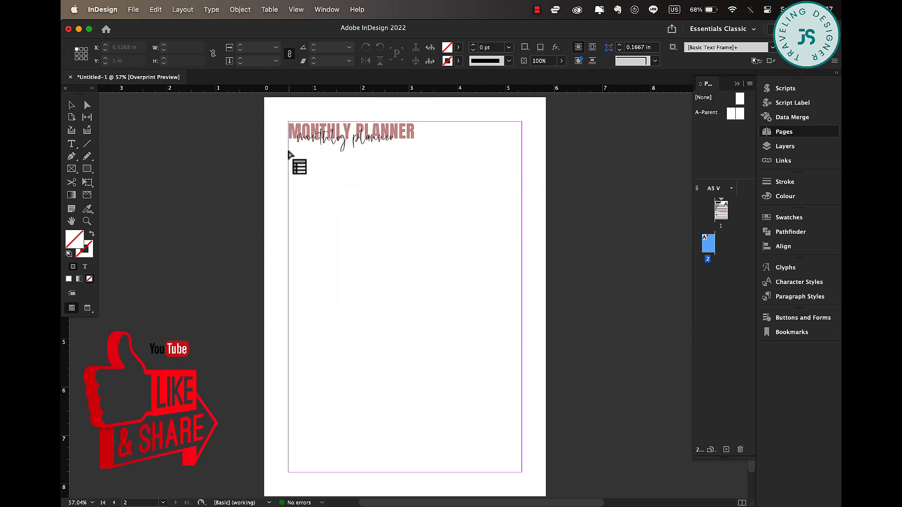
pyautogui.moveTo(288, 155); pyautogui.dragTo(521, 172)
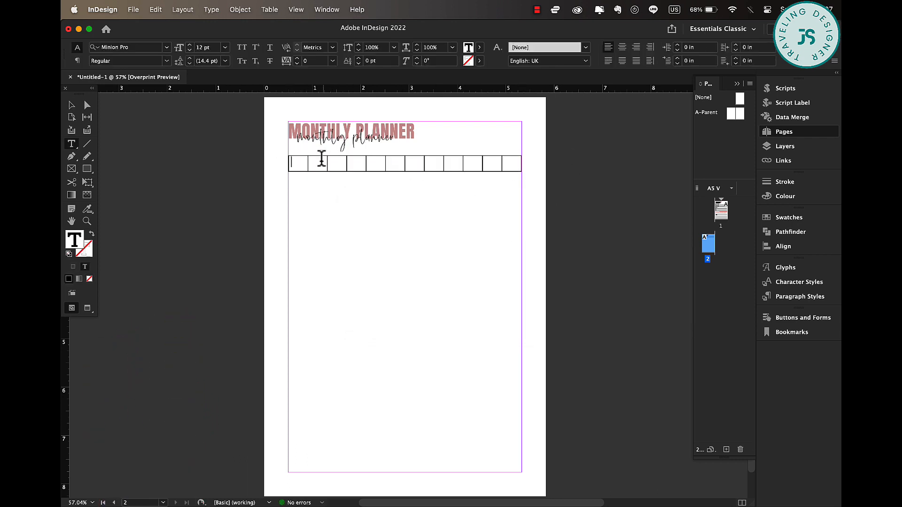
# Set all twelve table cells to Poppins Medium at 8 pt with vertically centred text
pyautogui.moveTo(305, 162); pyautogui.dragTo(517, 163)
pyautogui.click(91, 52)
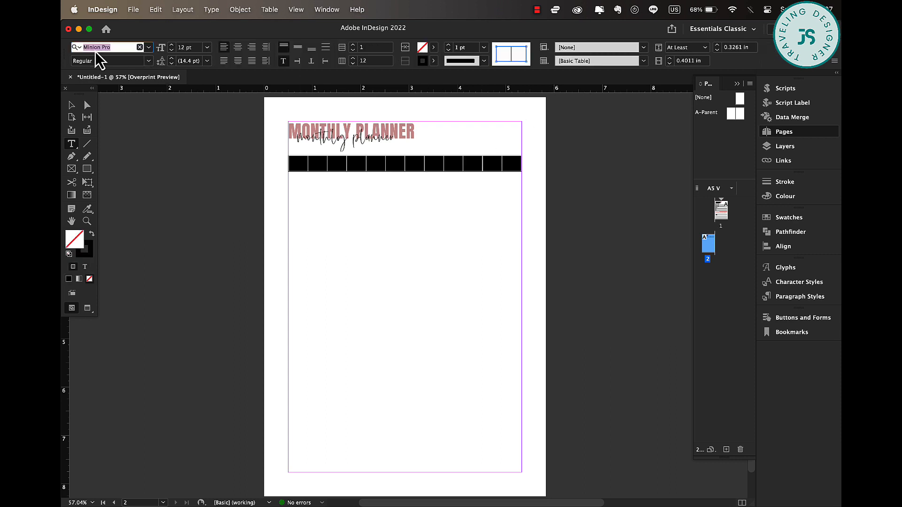
pyautogui.write('popp')
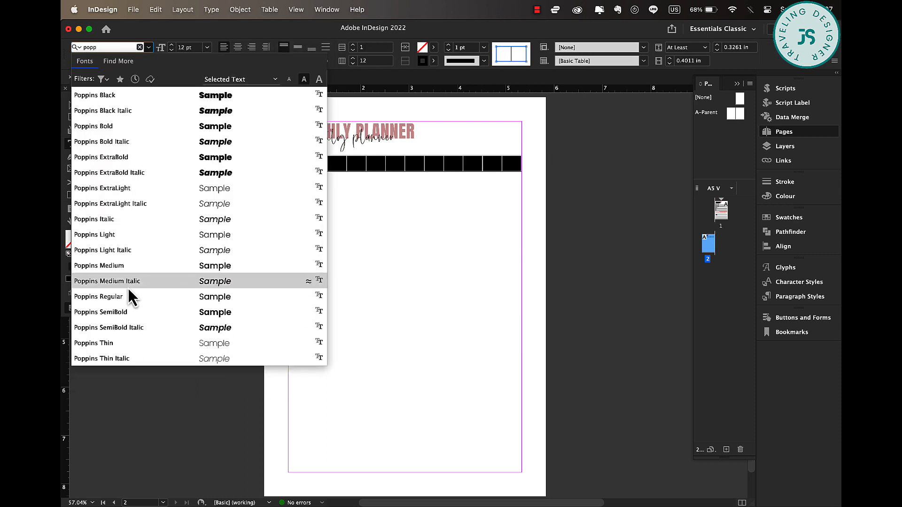
pyautogui.click(131, 268)
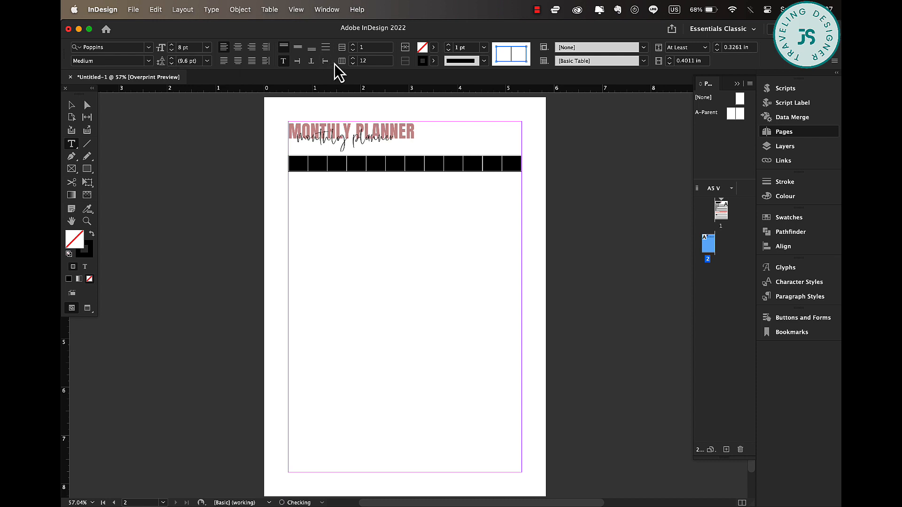
pyautogui.click(298, 49)
# Try to set the stroke colour of the table cells to [None]
pyautogui.click(511, 52)
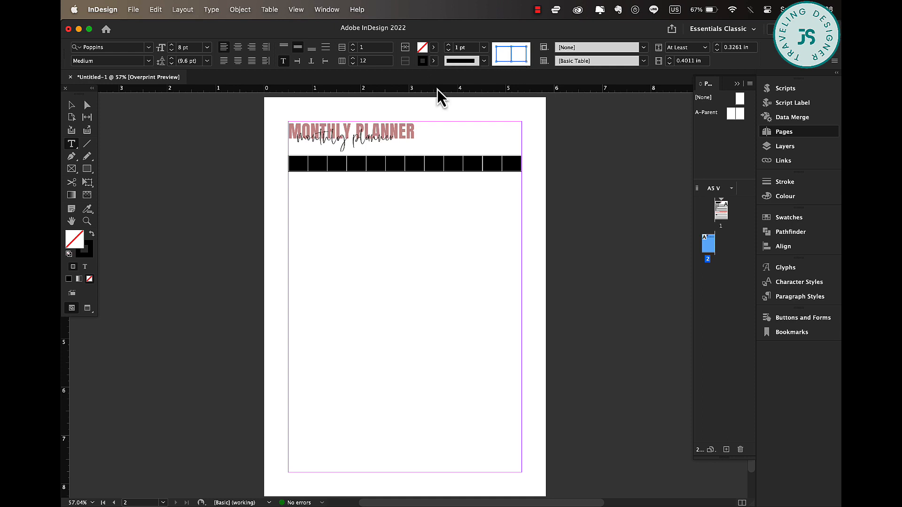
pyautogui.click(435, 61)
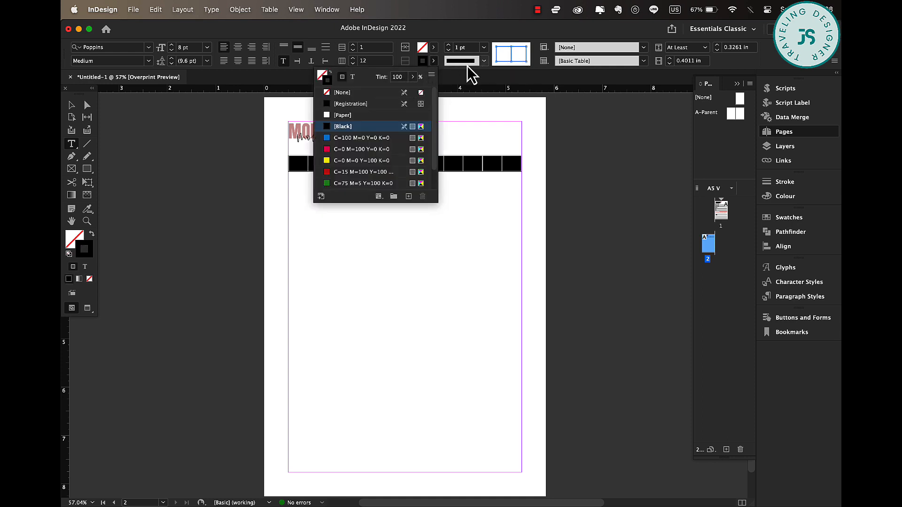
pyautogui.click(339, 93)
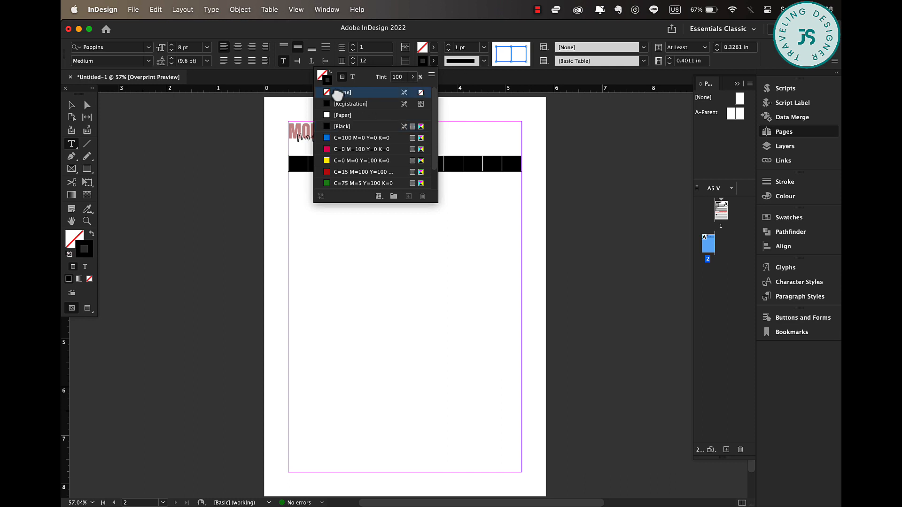
# Fill the table cells with the rose swatch from Colourful_Theme and set their text colour to [Paper]
pyautogui.click(435, 48)
pyautogui.scroll(-5, 362, 141)
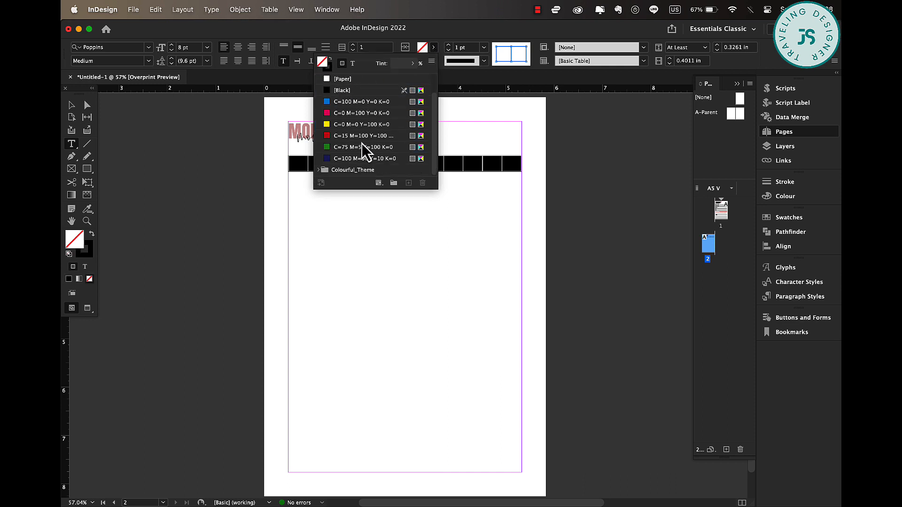
pyautogui.click(348, 137)
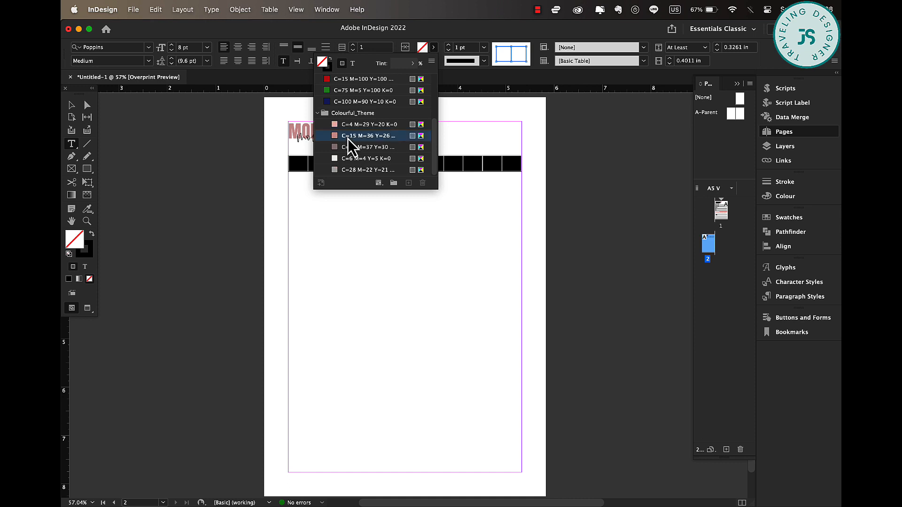
pyautogui.click(353, 64)
pyautogui.scroll(2, 364, 119)
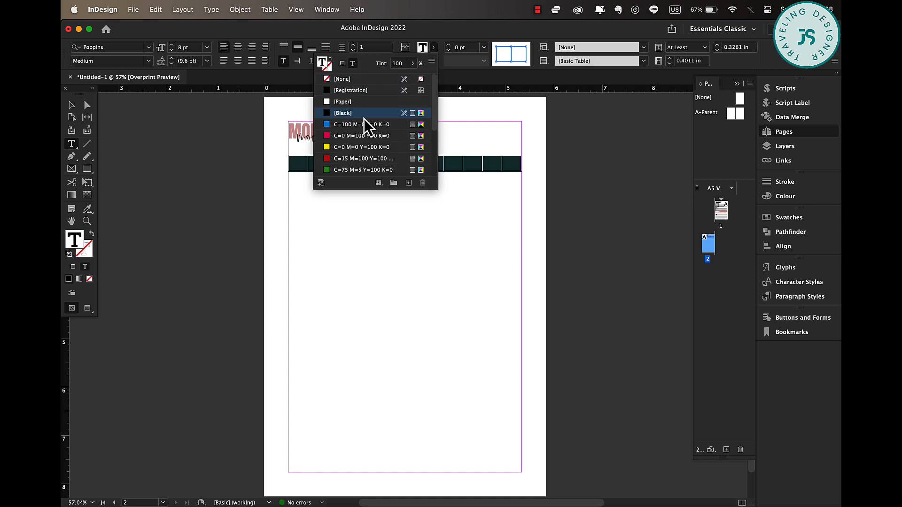
pyautogui.click(331, 103)
pyautogui.press('Escape')
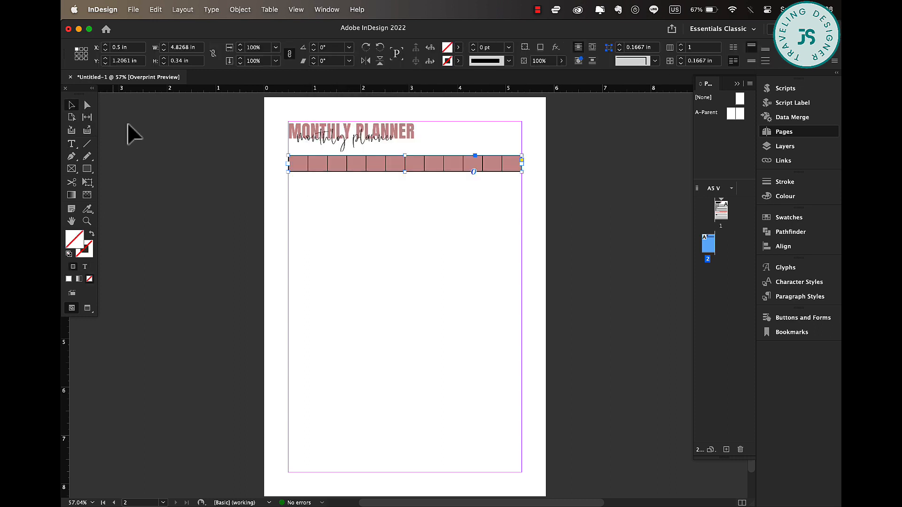
# Set the stroke of all twelve table cells to [None]
pyautogui.click(293, 162)
pyautogui.moveTo(293, 162); pyautogui.dragTo(517, 163)
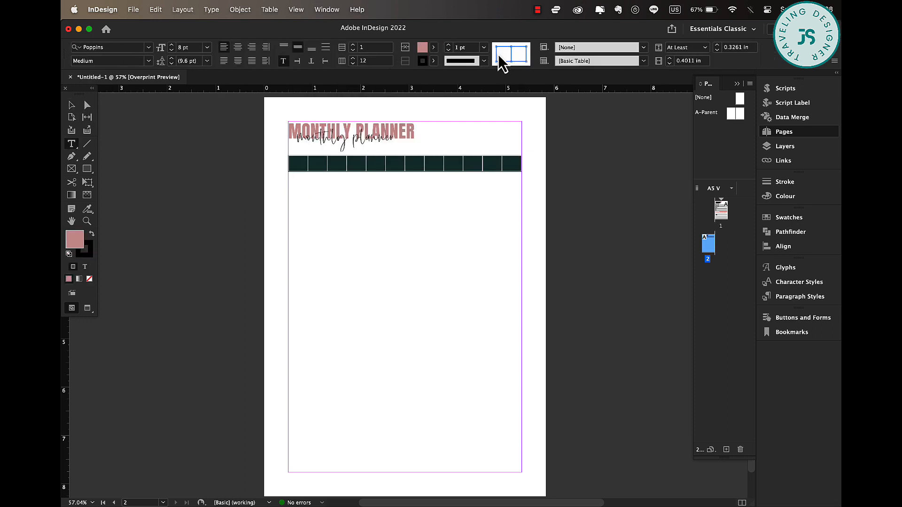
pyautogui.click(433, 61)
pyautogui.click(344, 94)
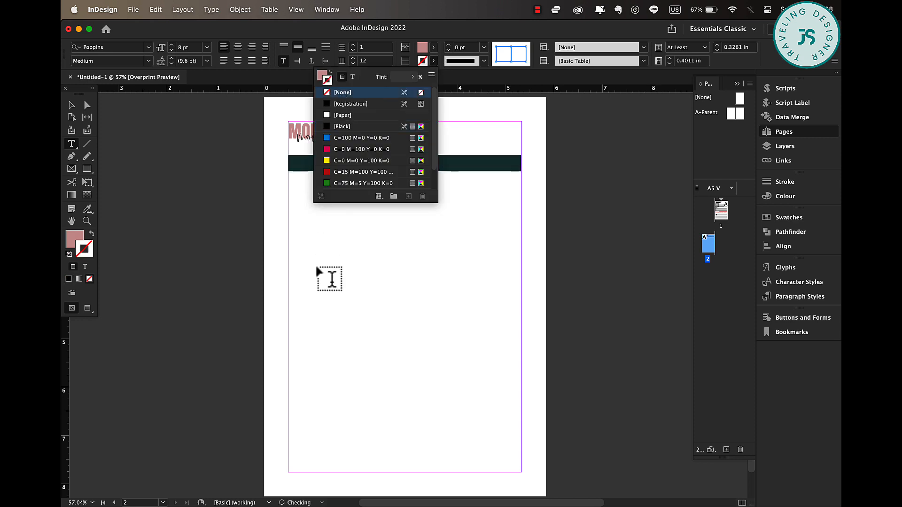
# Centre the text in the twelve table cells and number the cells from 1 to 12
pyautogui.click(355, 161)
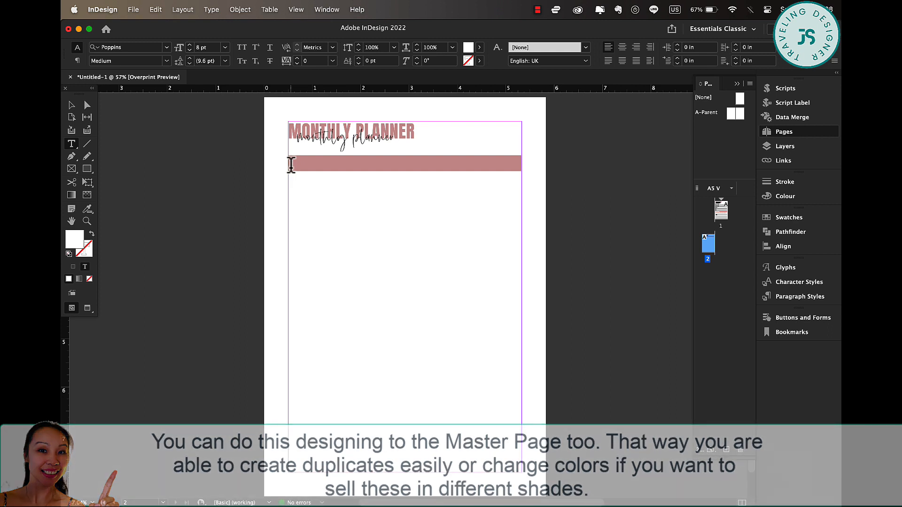
pyautogui.click(286, 164)
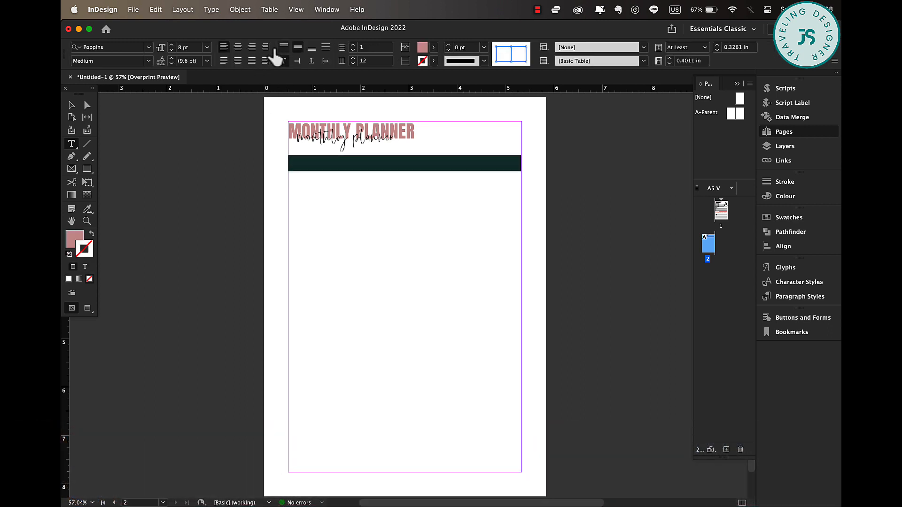
pyautogui.click(238, 48)
pyautogui.click(294, 162)
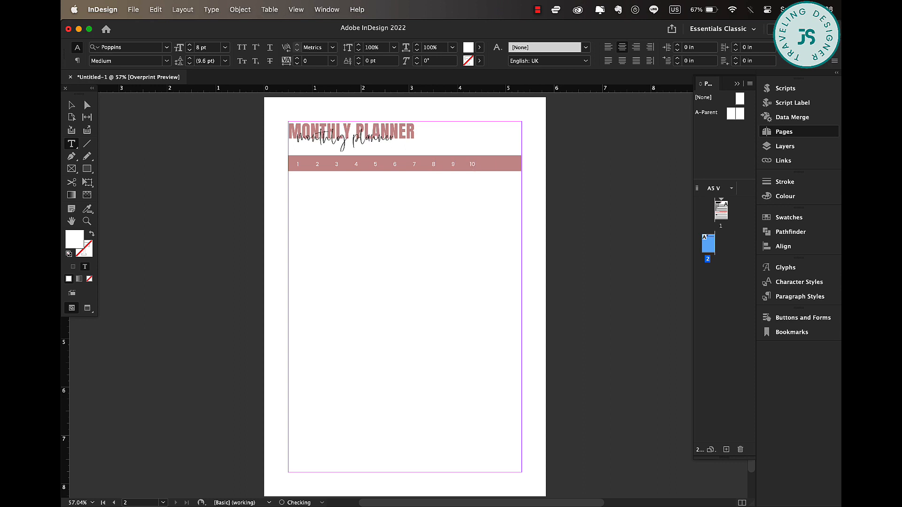
pyautogui.press('Tab')
pyautogui.press('super+z')
# Set the text of the numbered cells to 10 pt and reduce the row height to about 0.257 in
pyautogui.click(284, 165)
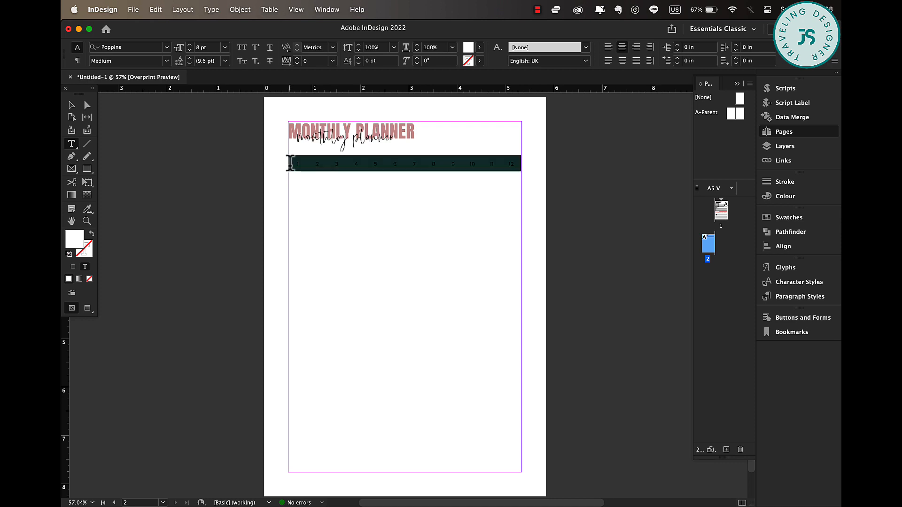
pyautogui.click(171, 44)
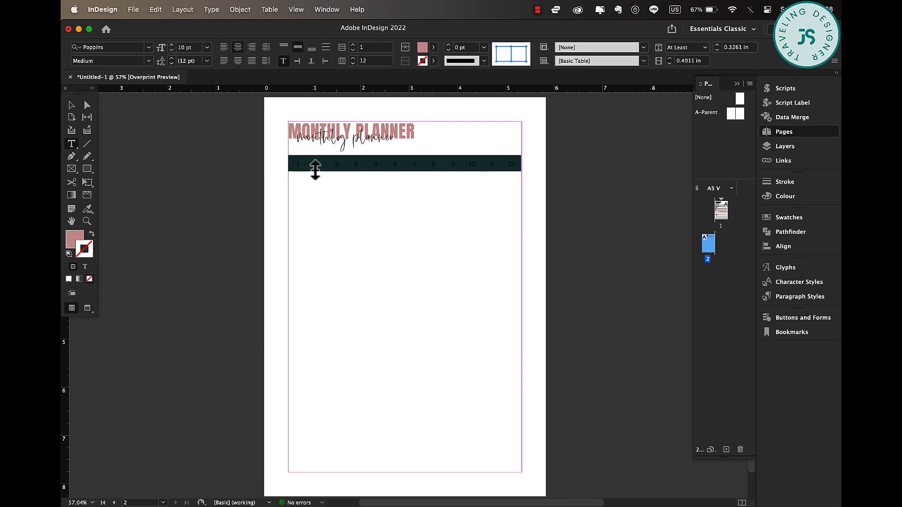
pyautogui.moveTo(315, 170); pyautogui.dragTo(315, 167)
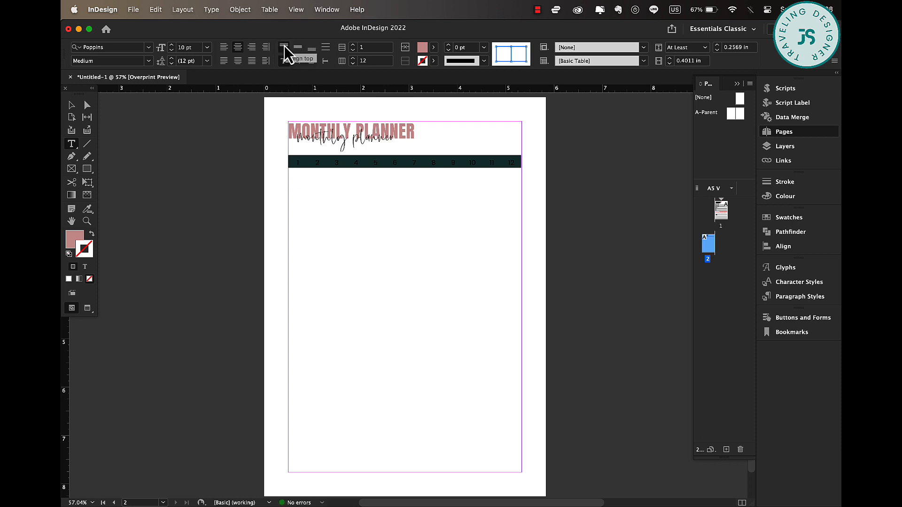
# Fit the text frame's height to the numbered table bar
pyautogui.click(72, 106)
pyautogui.click(401, 269)
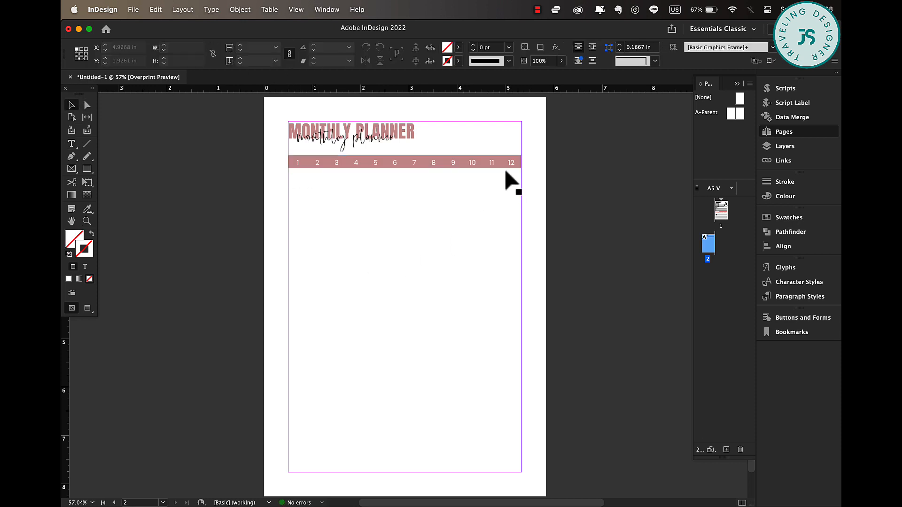
pyautogui.click(469, 162)
pyautogui.click(405, 174)
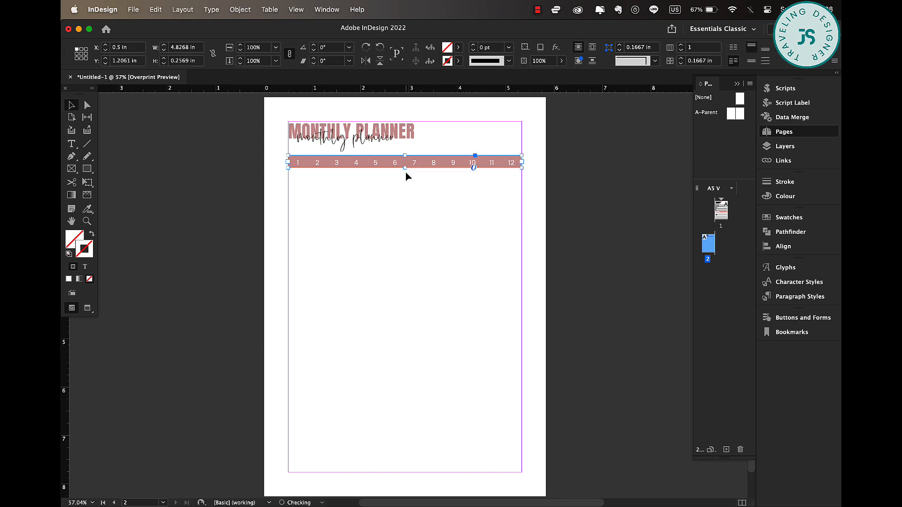
# Create a table of 5 body rows and 7 columns below the number bar, about 4.83 in wide and 4 in high
pyautogui.click(274, 9)
pyautogui.click(283, 28)
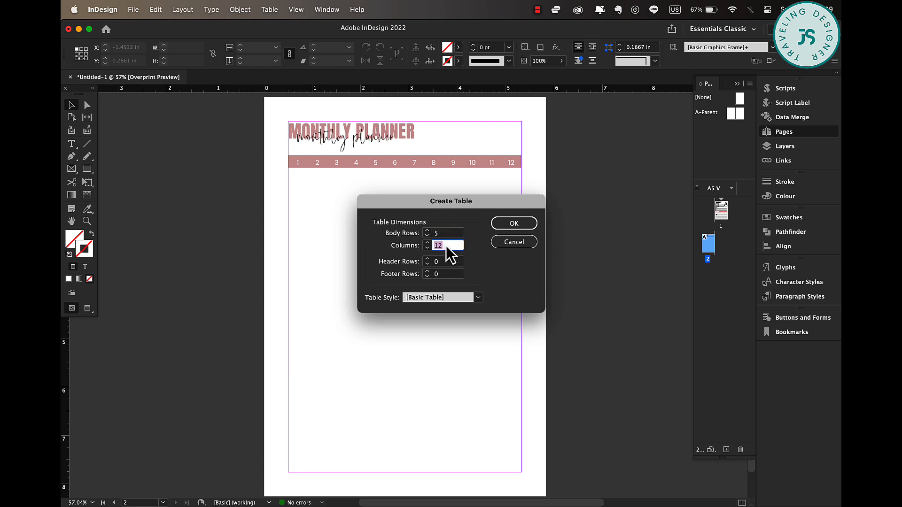
pyautogui.click(513, 224)
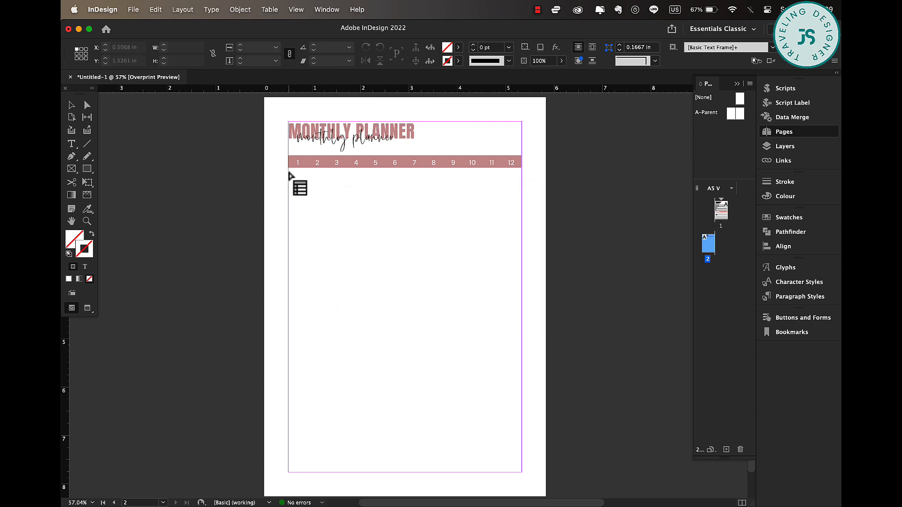
pyautogui.moveTo(290, 172); pyautogui.dragTo(521, 364)
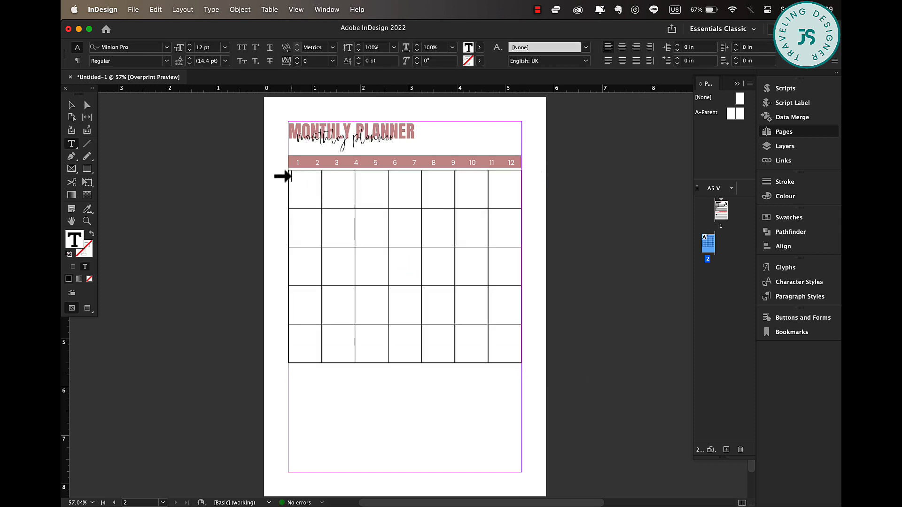
# Set the stroke of the calendar table's outer border to [None]
pyautogui.click(284, 168)
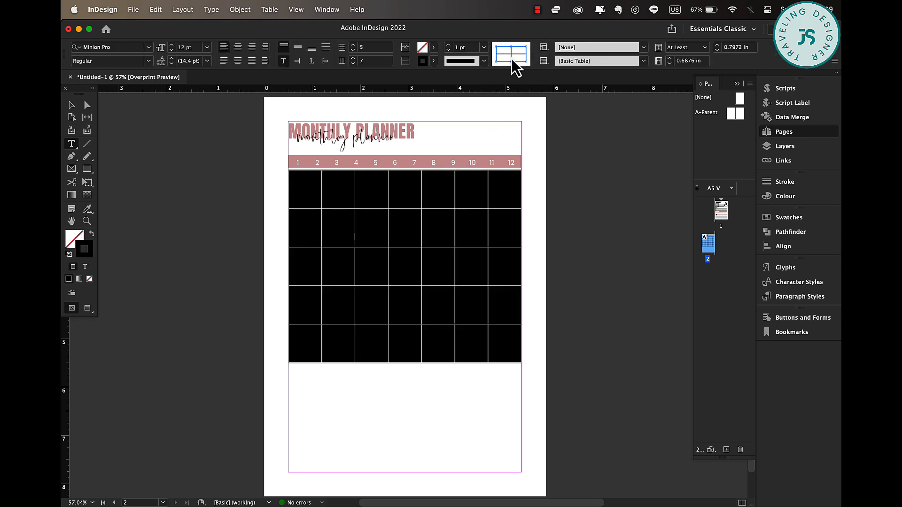
pyautogui.click(433, 61)
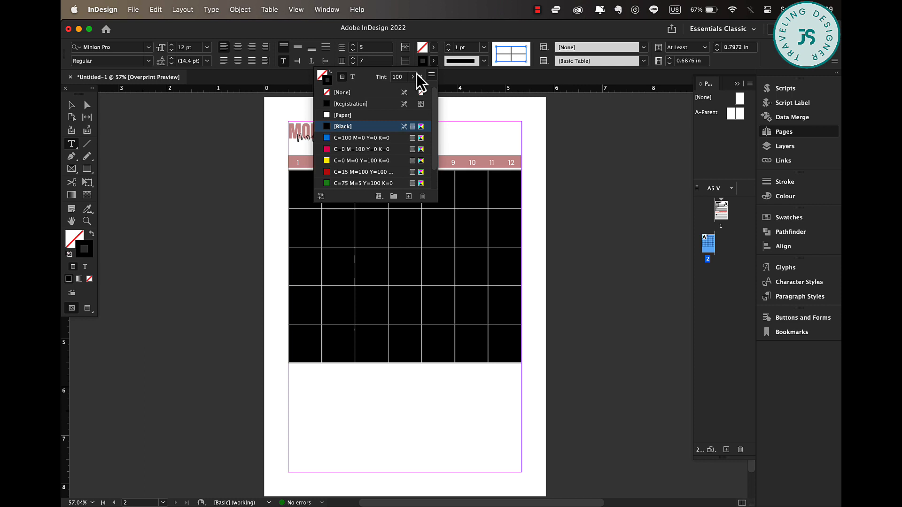
pyautogui.click(335, 95)
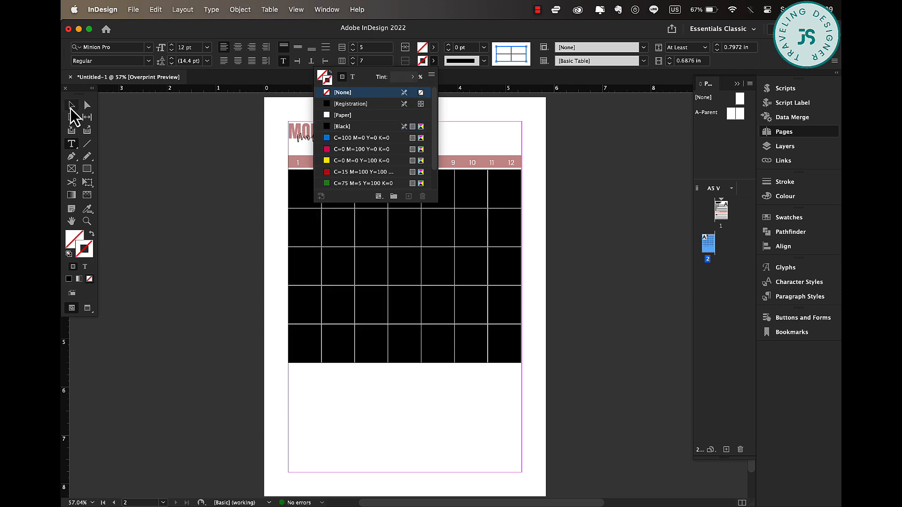
pyautogui.click(71, 105)
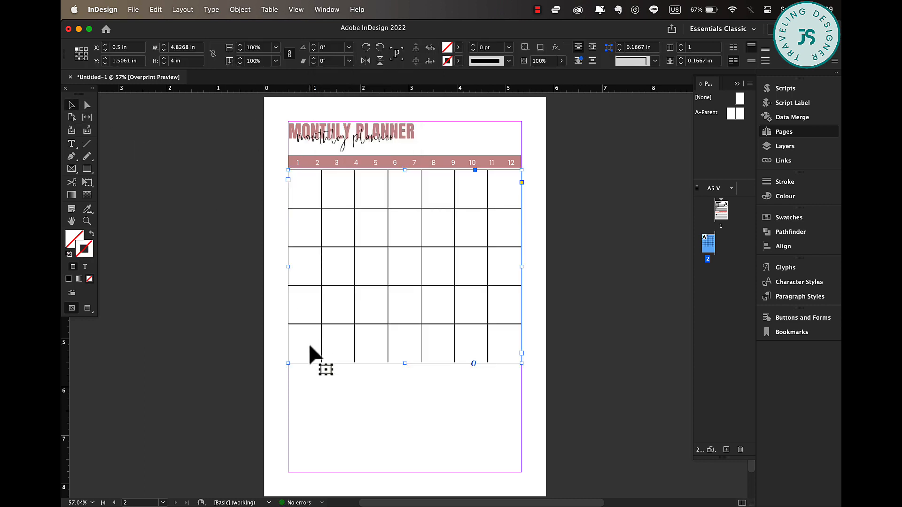
# Set the stroke weight of the calendar table's inner lines to 0.5 pt
pyautogui.doubleClick(302, 194)
pyautogui.moveTo(302, 193); pyautogui.dragTo(517, 338)
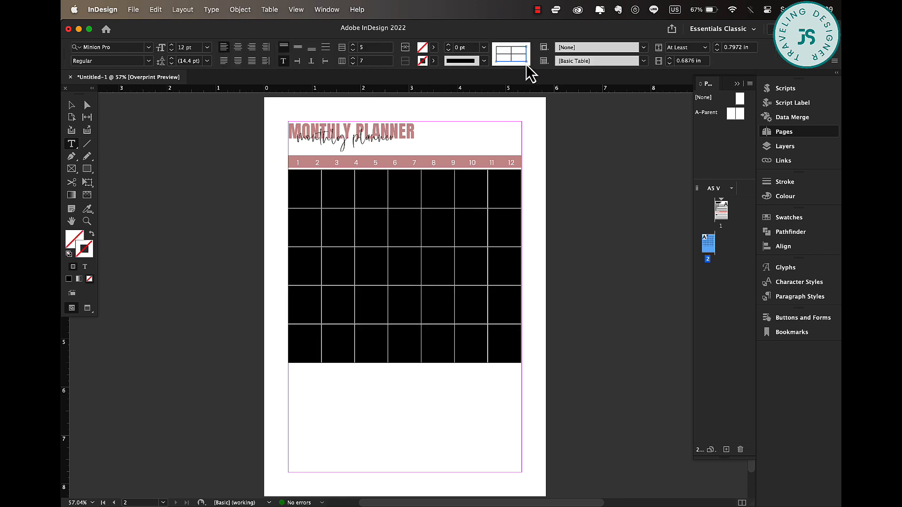
pyautogui.click(512, 56)
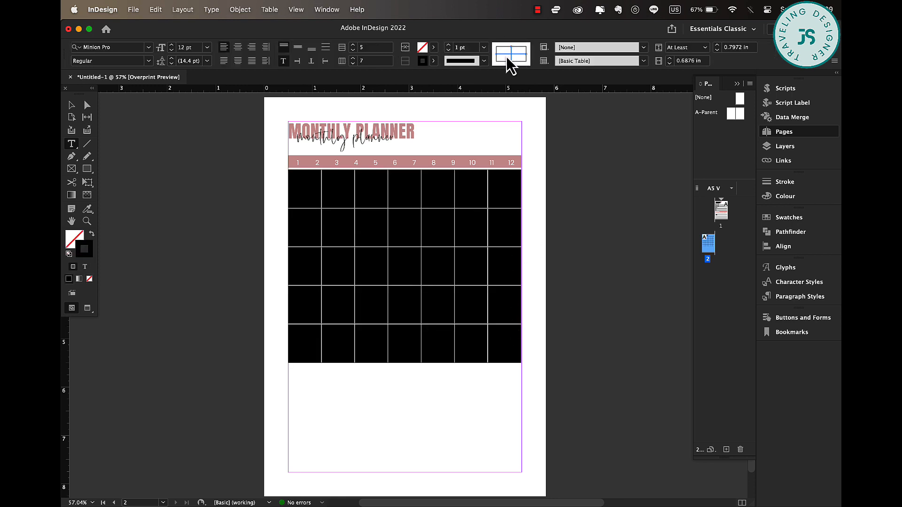
pyautogui.click(484, 47)
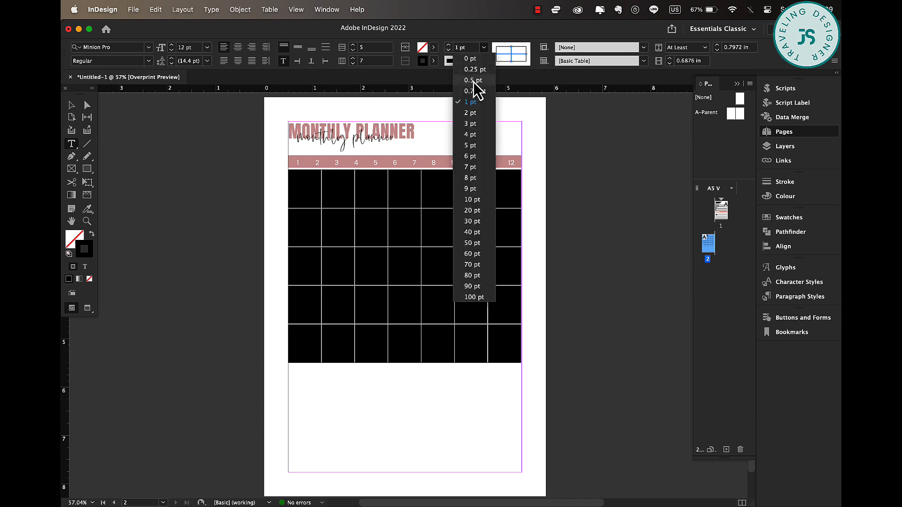
pyautogui.click(473, 80)
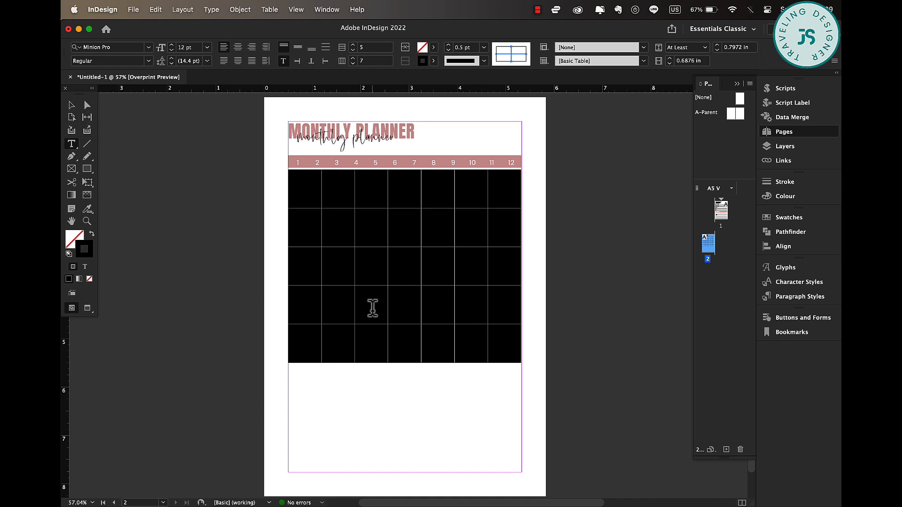
pyautogui.scroll(5, 372, 306)
pyautogui.scroll(-2, 373, 309)
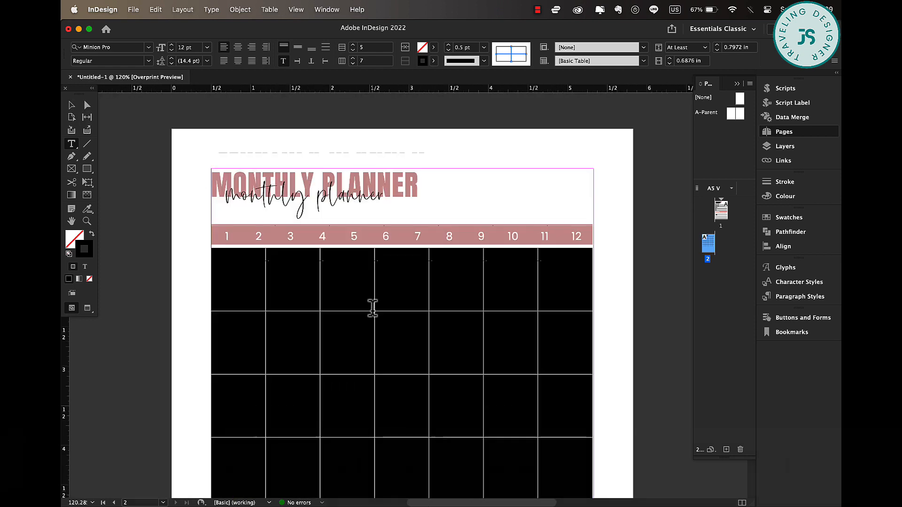
pyautogui.click(244, 262)
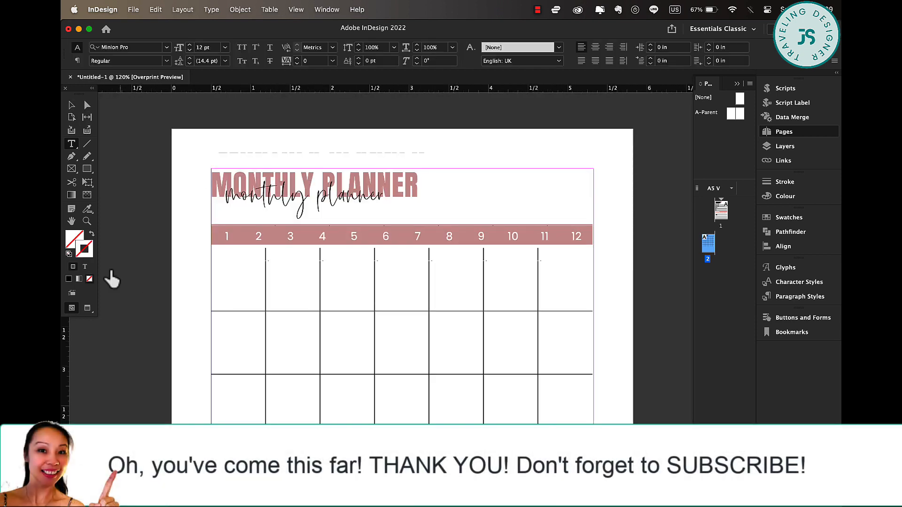
# Draw a circle about 0.2 in across in the first calendar cell's upper-right corner and fill it with the Colourful_Theme swatch C=4 M=29 Y=20 K=0
pyautogui.click(91, 172)
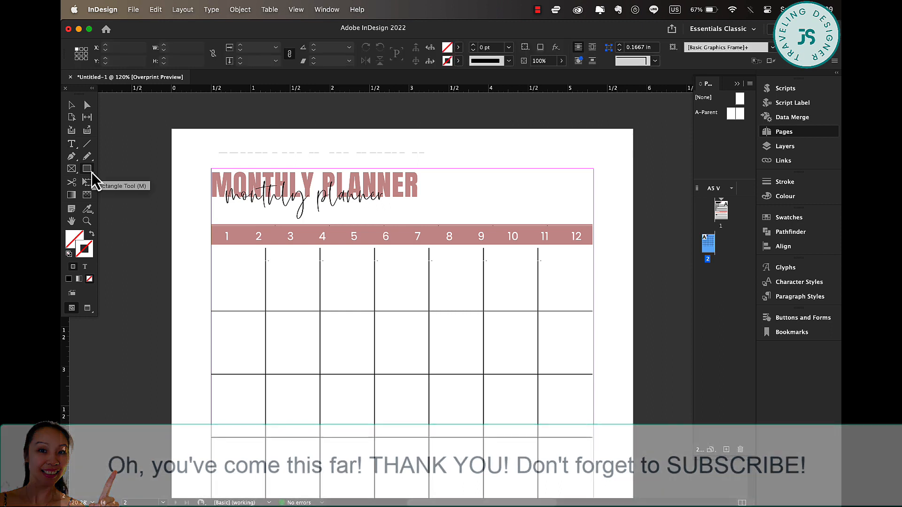
pyautogui.moveTo(92, 172); pyautogui.dragTo(119, 189)
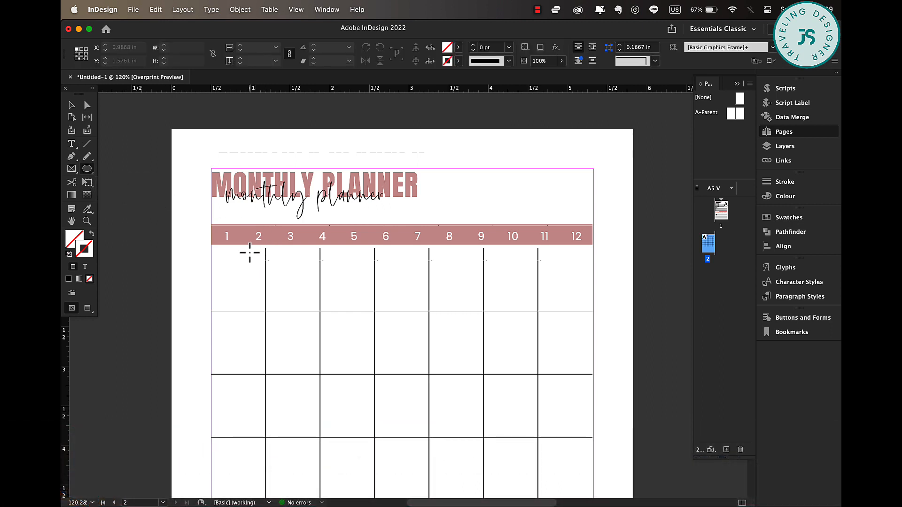
pyautogui.moveTo(246, 251); pyautogui.dragTo(261, 266)
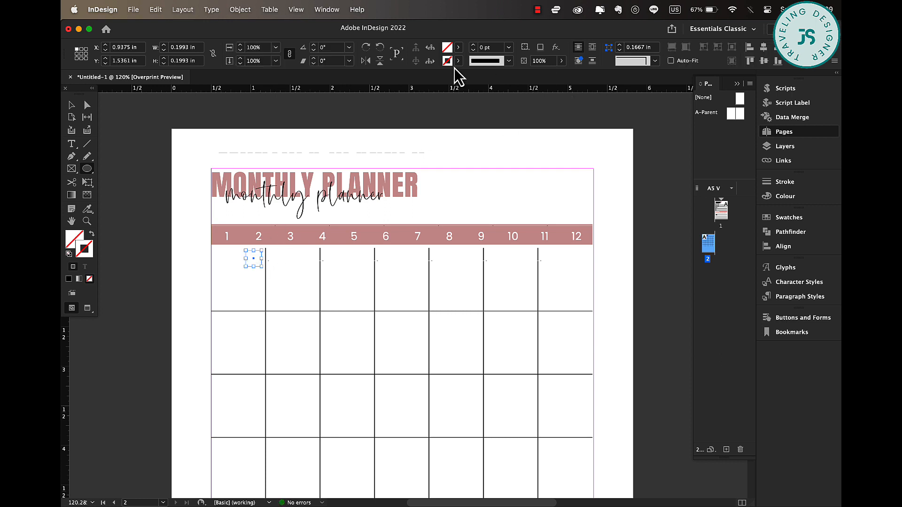
pyautogui.click(458, 48)
pyautogui.scroll(-5, 383, 145)
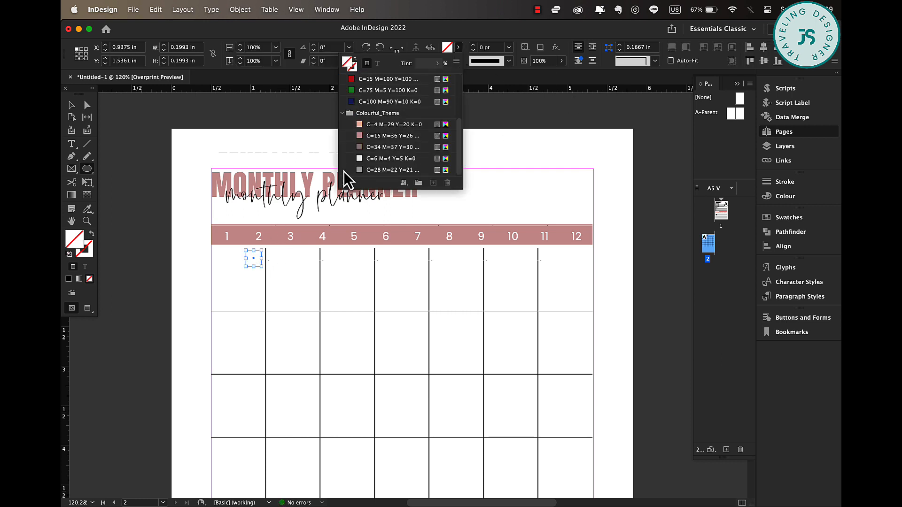
pyautogui.click(379, 123)
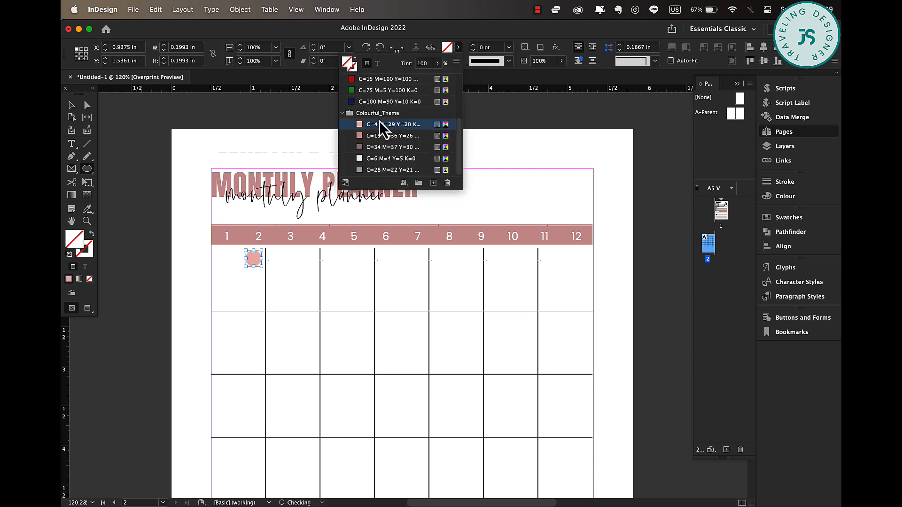
# Duplicate the circle into the other six cells of the calendar's first row
pyautogui.click(72, 105)
pyautogui.moveTo(255, 264); pyautogui.dragTo(311, 259)
pyautogui.keyDown('shift'); pyautogui.click(258, 259); pyautogui.keyUp('shift')
pyautogui.moveTo(258, 260); pyautogui.dragTo(367, 262)
pyautogui.moveTo(370, 262); pyautogui.dragTo(583, 258)
pyautogui.click(557, 268)
# Space the seven circles evenly across, align their vertical centres and group them
pyautogui.moveTo(198, 254); pyautogui.dragTo(606, 261)
pyautogui.click(783, 247)
pyautogui.click(659, 336)
pyautogui.click(725, 243)
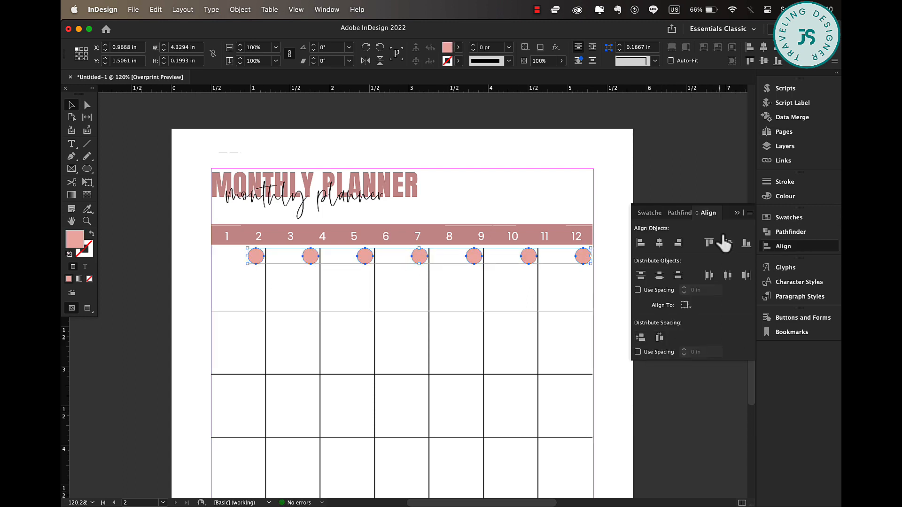
pyautogui.press('super+g')
pyautogui.click(737, 213)
# Duplicate the grouped circle row into the four calendar rows below
pyautogui.moveTo(314, 257); pyautogui.dragTo(316, 386)
pyautogui.scroll(-5, 315, 386)
pyautogui.moveTo(272, 244); pyautogui.dragTo(274, 370)
# Distribute the five circle rows with equal vertical spacing
pyautogui.click(272, 309)
pyautogui.keyDown('shift'); pyautogui.click(271, 370); pyautogui.keyUp('shift')
pyautogui.keyDown('shift'); pyautogui.click(271, 243); pyautogui.keyUp('shift')
pyautogui.keyDown('shift'); pyautogui.click(271, 179); pyautogui.keyUp('shift')
pyautogui.keyDown('shift'); pyautogui.click(270, 113); pyautogui.keyUp('shift')
pyautogui.click(783, 246)
pyautogui.click(642, 338)
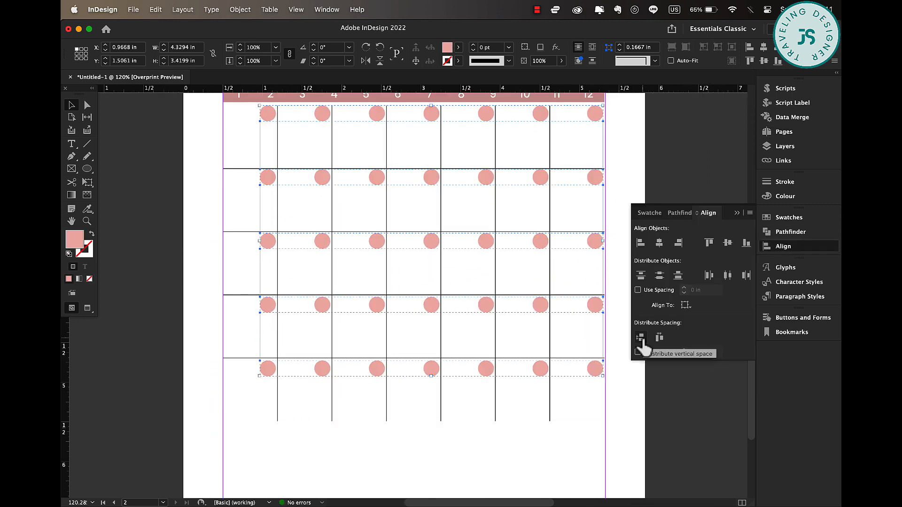
pyautogui.click(630, 403)
# Copy the TO DO LIST heading from page 1 and place it at the left margin below page 2's calendar table
pyautogui.press('super+minus')
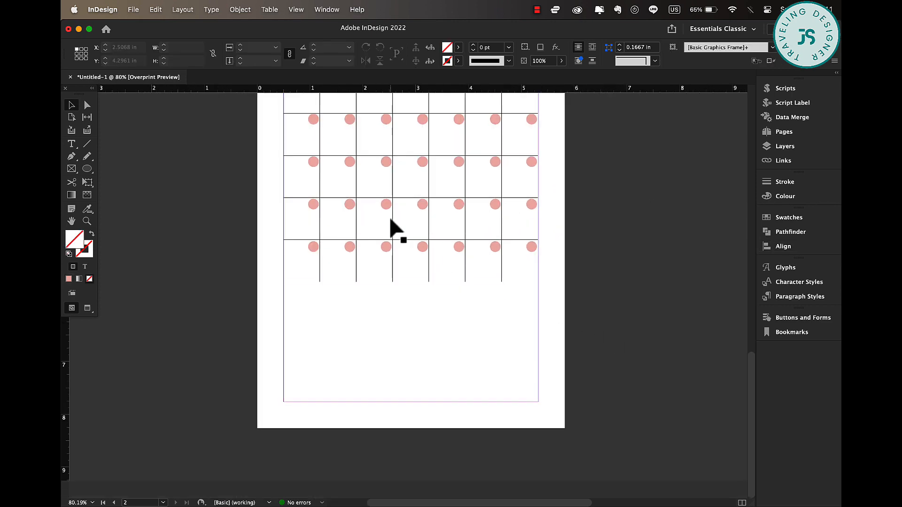
pyautogui.scroll(10, 392, 231)
pyautogui.click(480, 193)
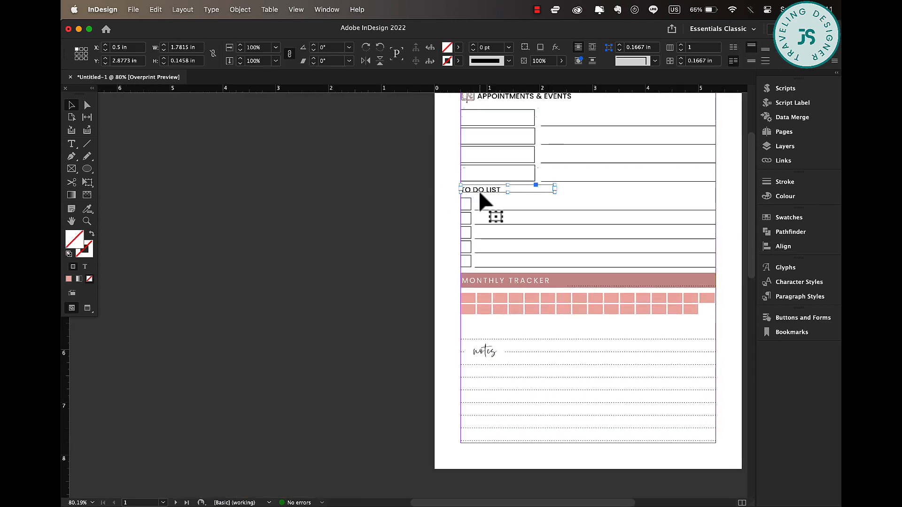
pyautogui.rightClick(480, 196)
pyautogui.click(511, 150)
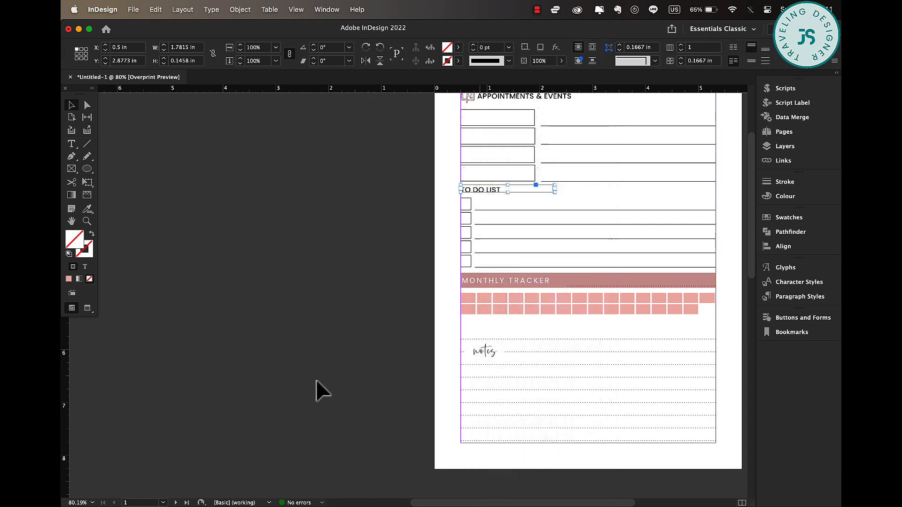
pyautogui.scroll(-10, 316, 389)
pyautogui.scroll(-10, 308, 388)
pyautogui.press('super+v')
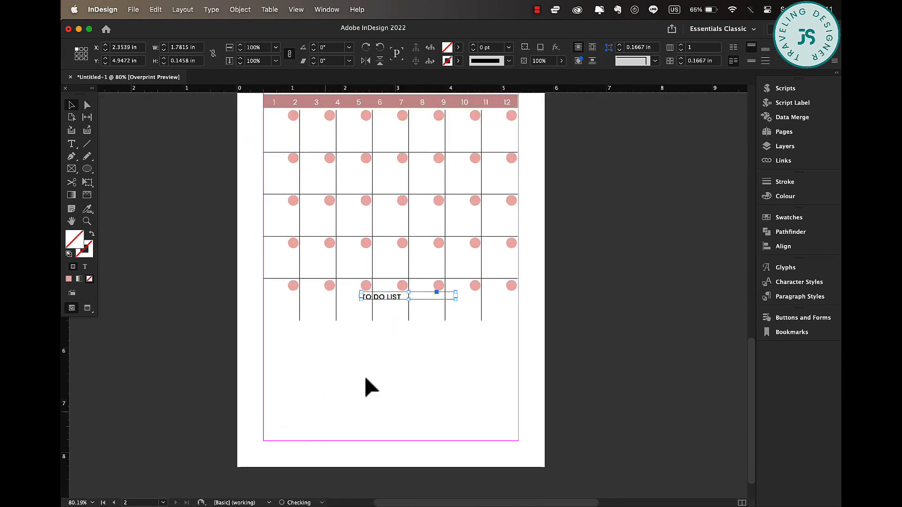
pyautogui.moveTo(385, 305); pyautogui.dragTo(289, 334)
# Replace the copied heading's text with "THIS MONTH'S PRIORITIES"
pyautogui.doubleClick(289, 333)
pyautogui.press('super+a')
pyautogui.write('thi')
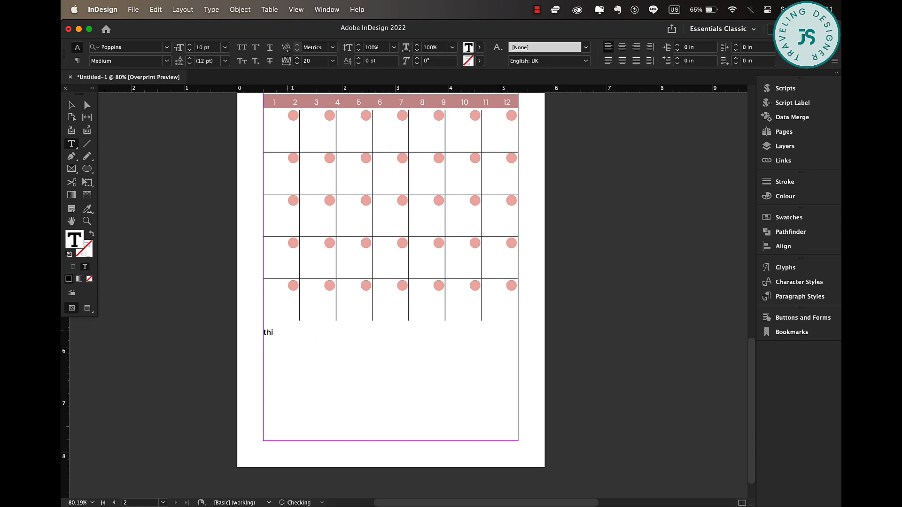
pyautogui.write("s month's proj")
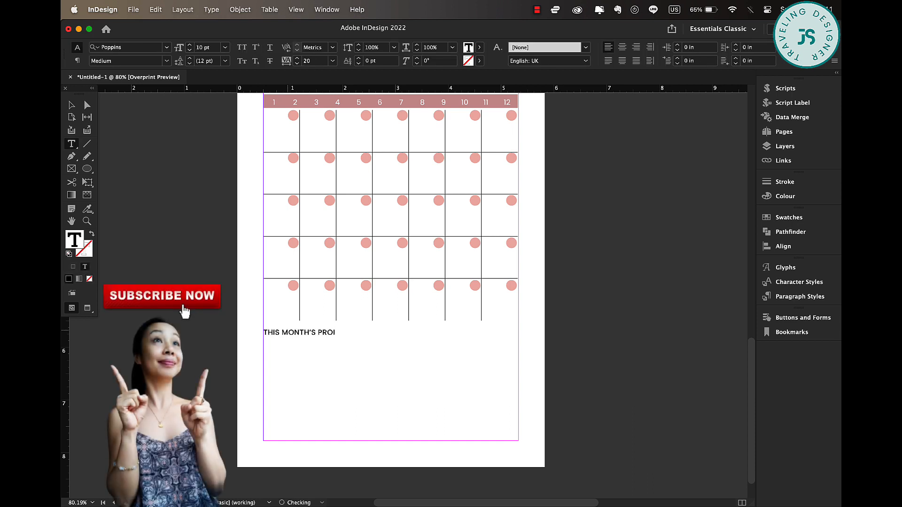
pyautogui.press('BackSpace')
pyautogui.press('BackSpace')
pyautogui.write('IORITIES')
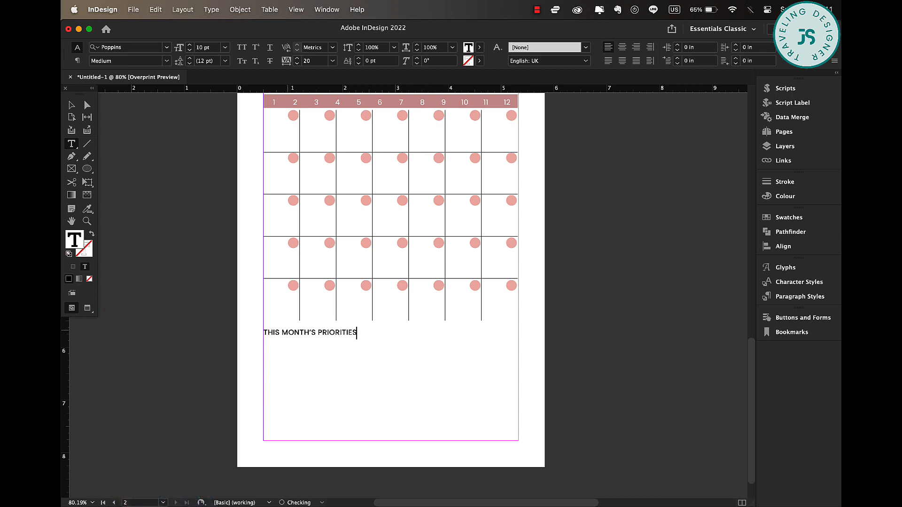
# Insert a table with 5 body rows and 1 column below the THIS MONTH'S PRIORITIES heading, filling the space to the page margins
pyautogui.click(70, 105)
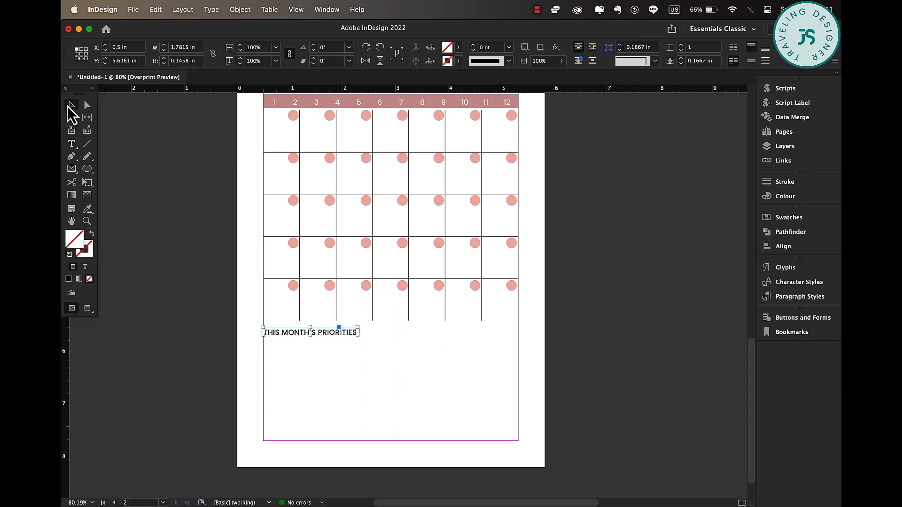
pyautogui.click(271, 9)
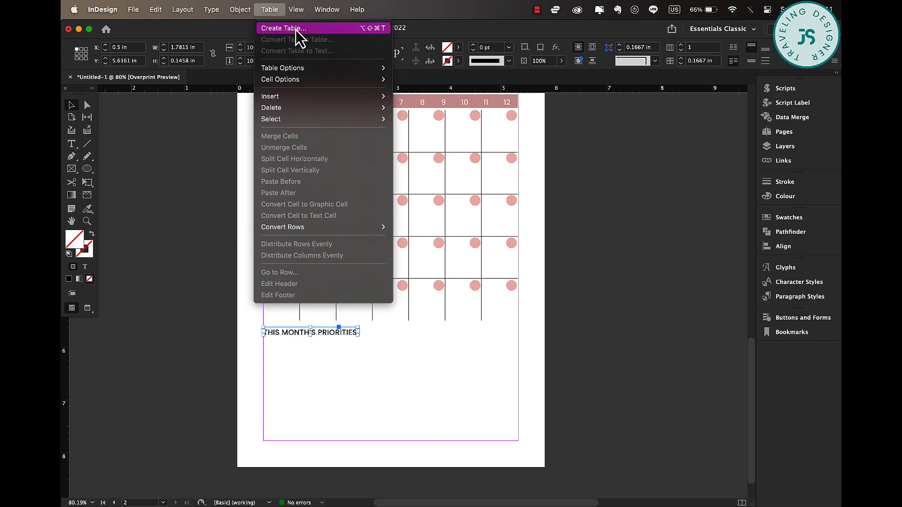
pyautogui.click(296, 30)
pyautogui.click(445, 244)
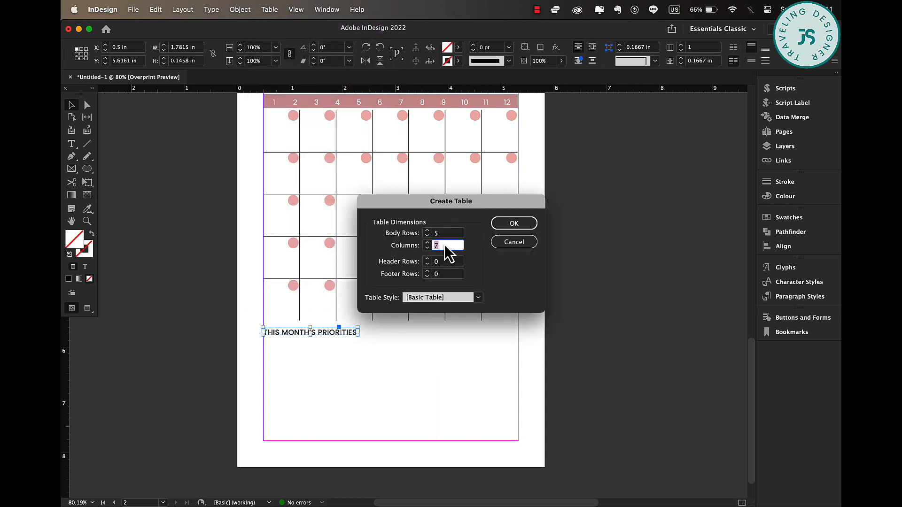
pyautogui.click(501, 226)
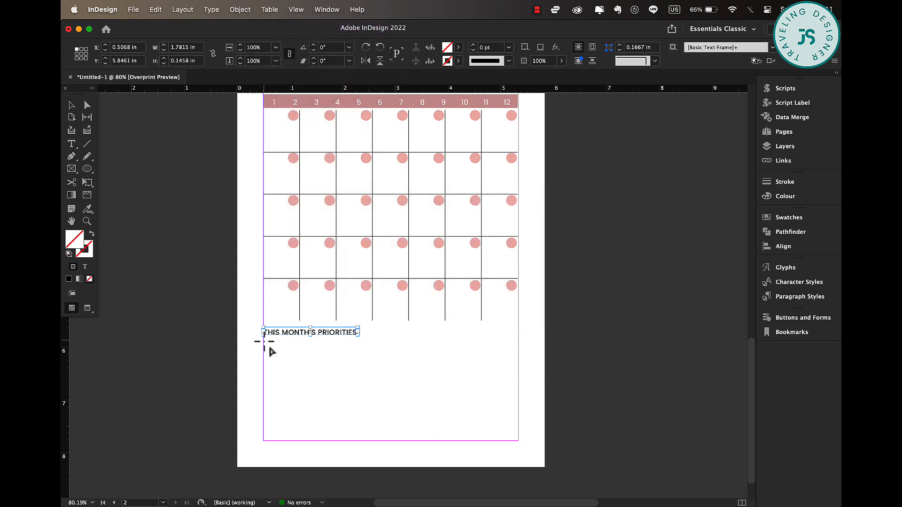
pyautogui.moveTo(264, 339); pyautogui.dragTo(520, 445)
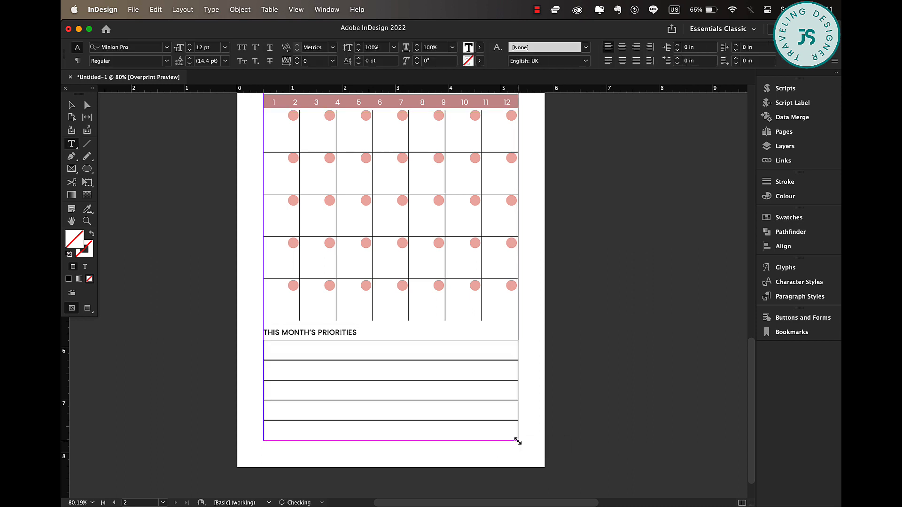
# Format all cells of the priorities table with Poppins Medium at 10 pt and centre their content vertically
pyautogui.click(258, 338)
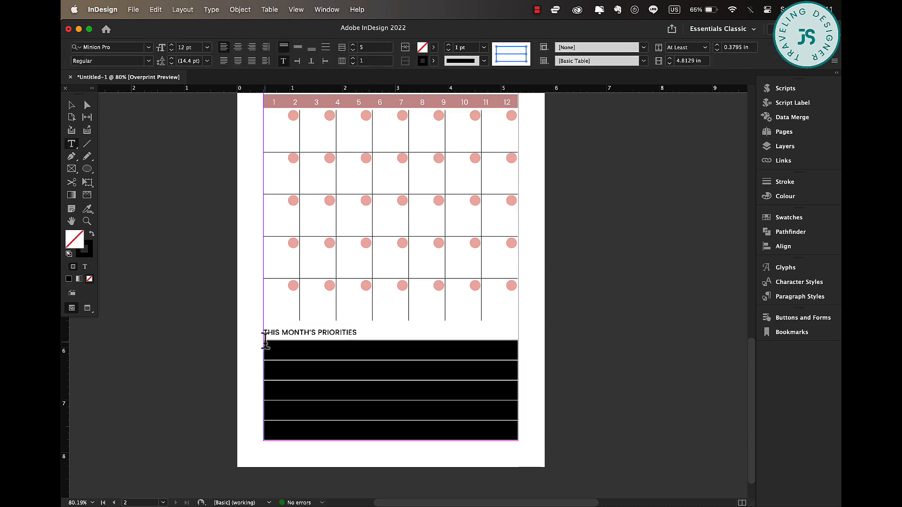
pyautogui.click(121, 45)
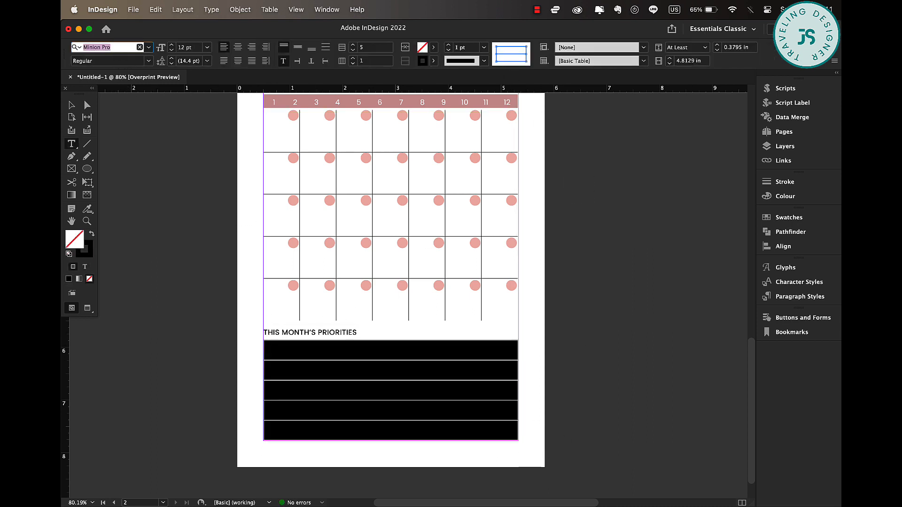
pyautogui.write('POPP')
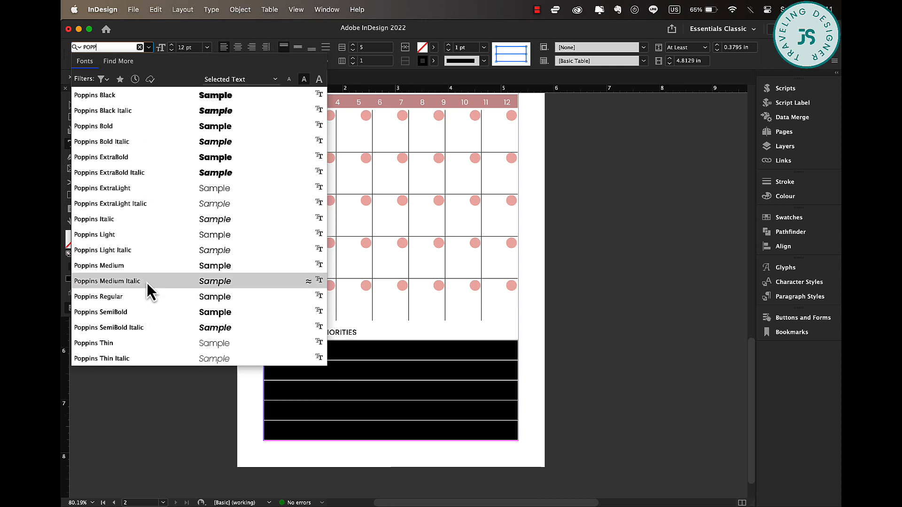
pyautogui.click(143, 266)
pyautogui.click(171, 51)
pyautogui.click(172, 51)
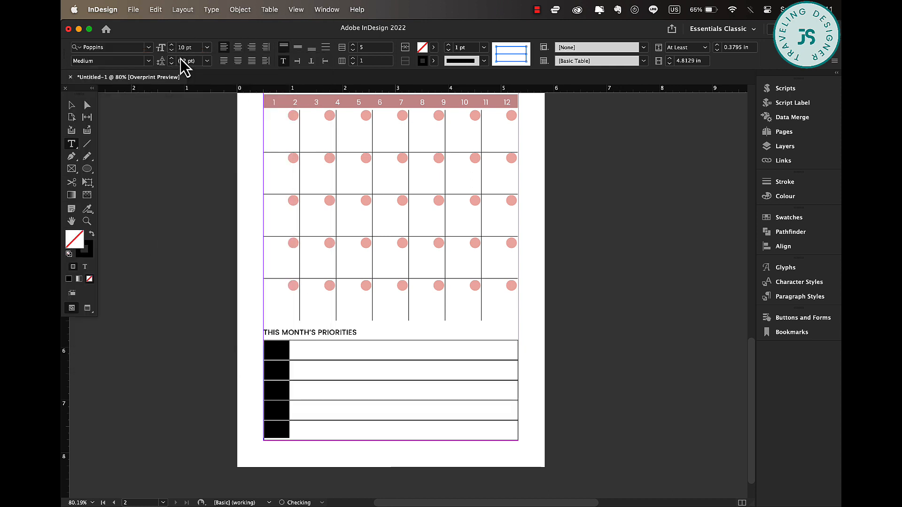
pyautogui.click(297, 49)
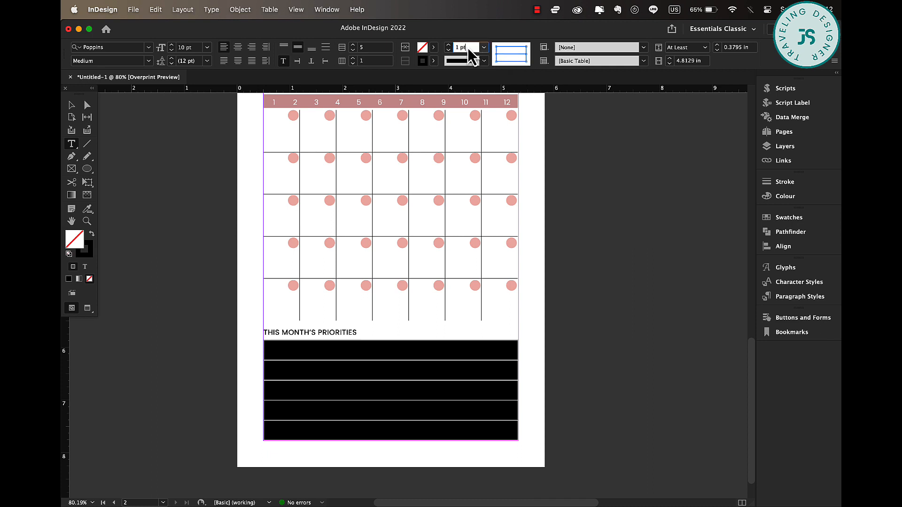
# Set the priorities table's lines to 0.5 pt and remove the stroke from its left and right borders
pyautogui.click(483, 48)
pyautogui.click(475, 80)
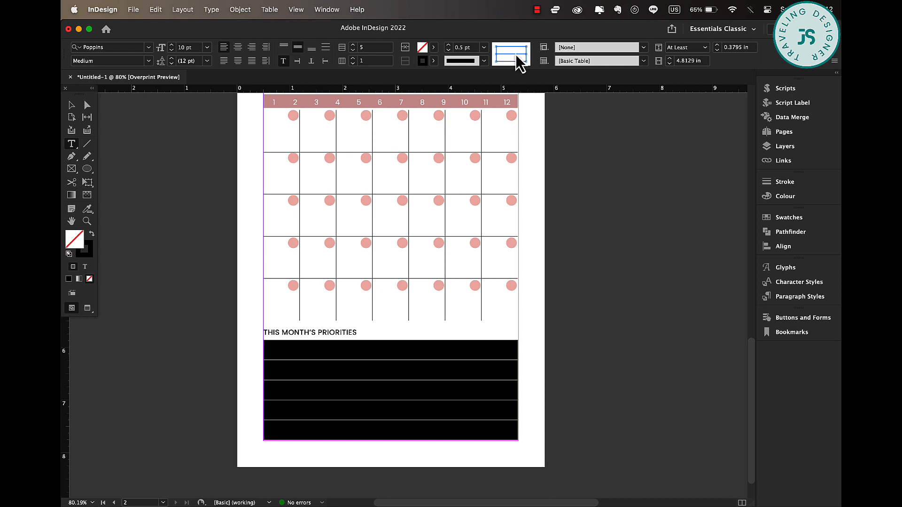
pyautogui.click(433, 61)
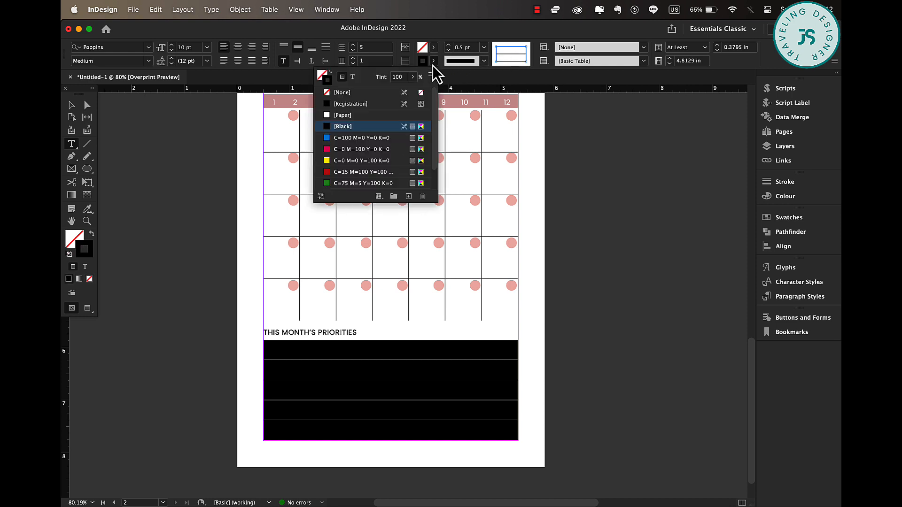
pyautogui.click(342, 94)
pyautogui.click(72, 105)
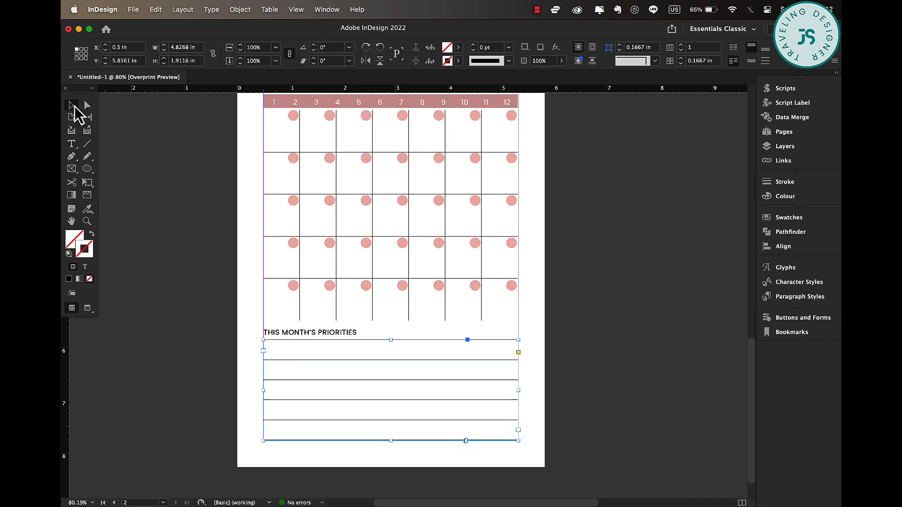
pyautogui.click(538, 403)
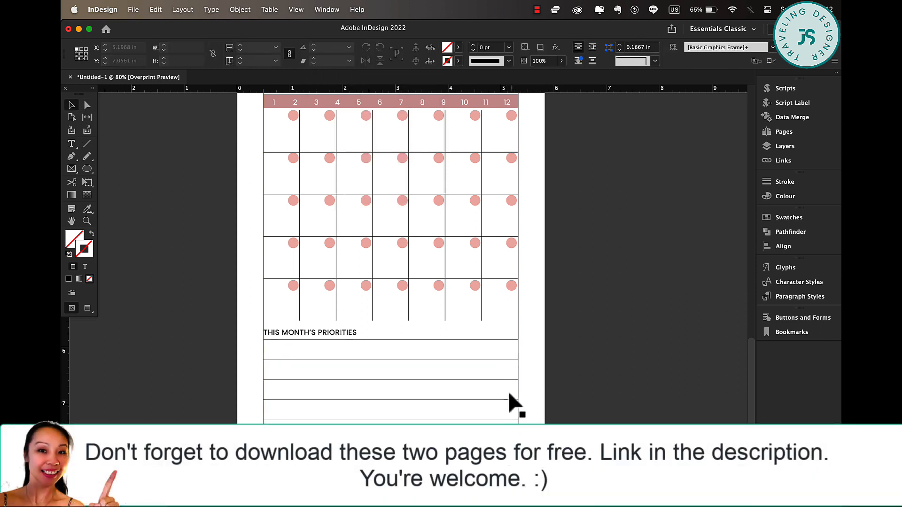
# Remove the top, bottom and inner row strokes from the first three rows of the priorities table
pyautogui.click(480, 357)
pyautogui.doubleClick(481, 352)
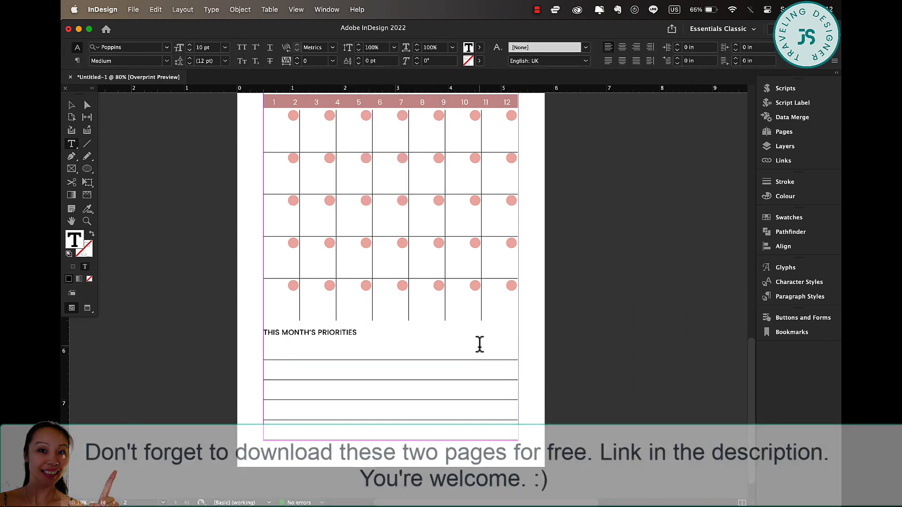
pyautogui.moveTo(480, 353); pyautogui.dragTo(479, 383)
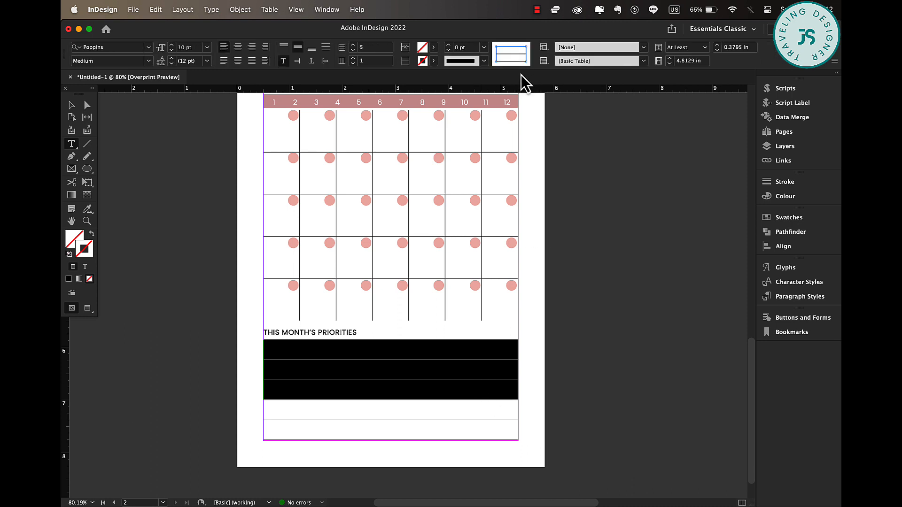
pyautogui.click(518, 47)
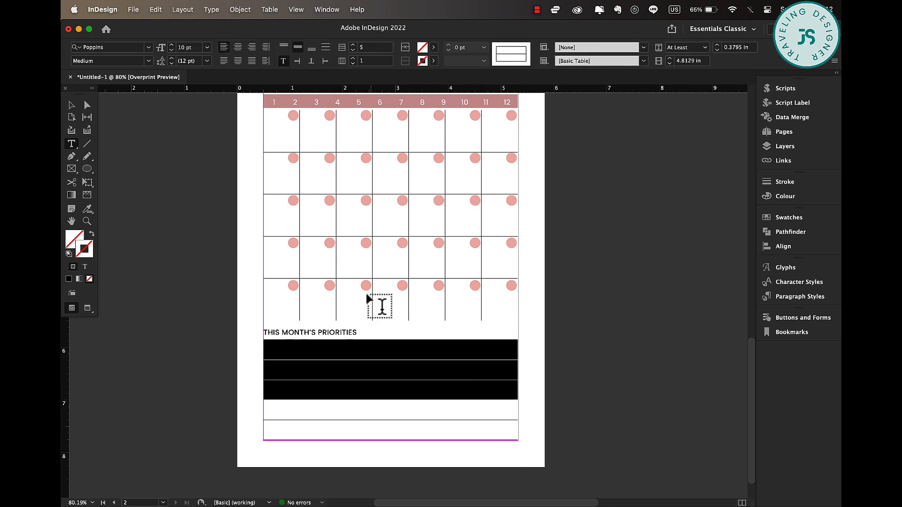
pyautogui.click(517, 55)
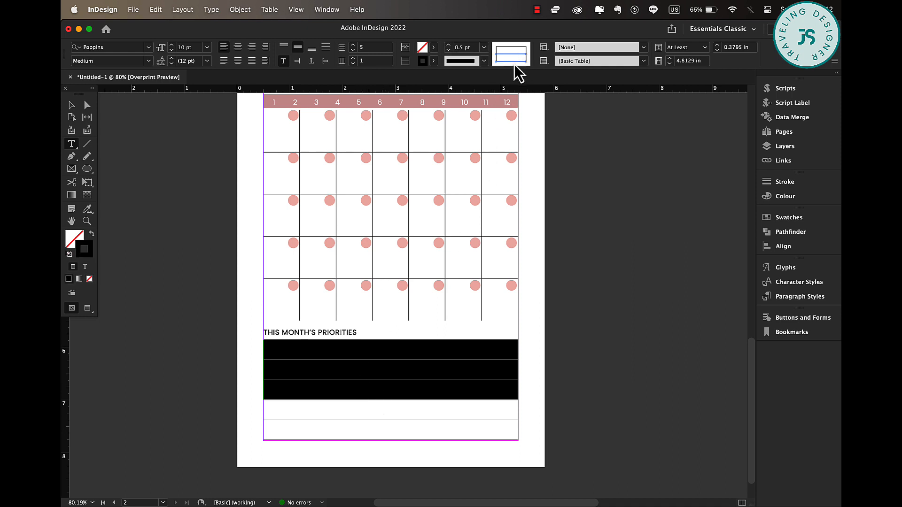
pyautogui.click(434, 61)
pyautogui.click(339, 93)
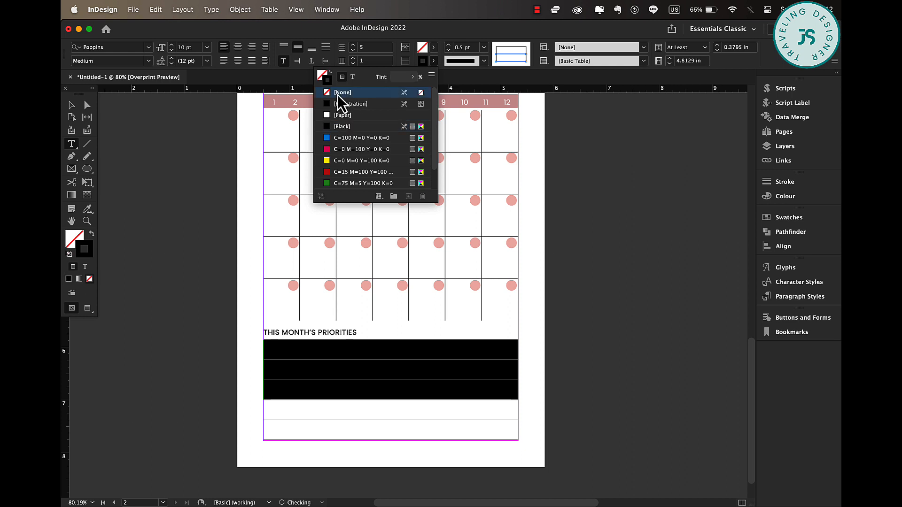
# Fill the first three priority rows with the light pink M=29 Y=20 swatch from the Colourful_Theme group
pyautogui.click(433, 47)
pyautogui.scroll(-3, 372, 126)
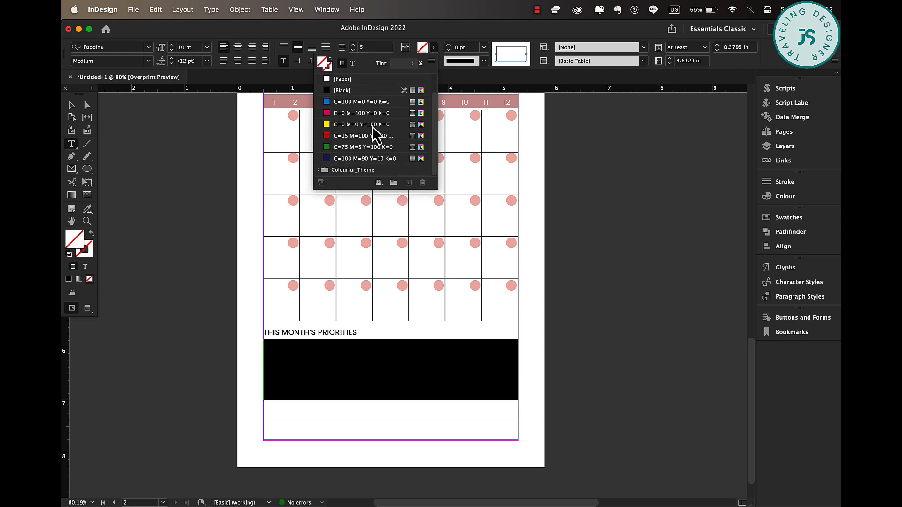
pyautogui.click(319, 170)
pyautogui.click(362, 125)
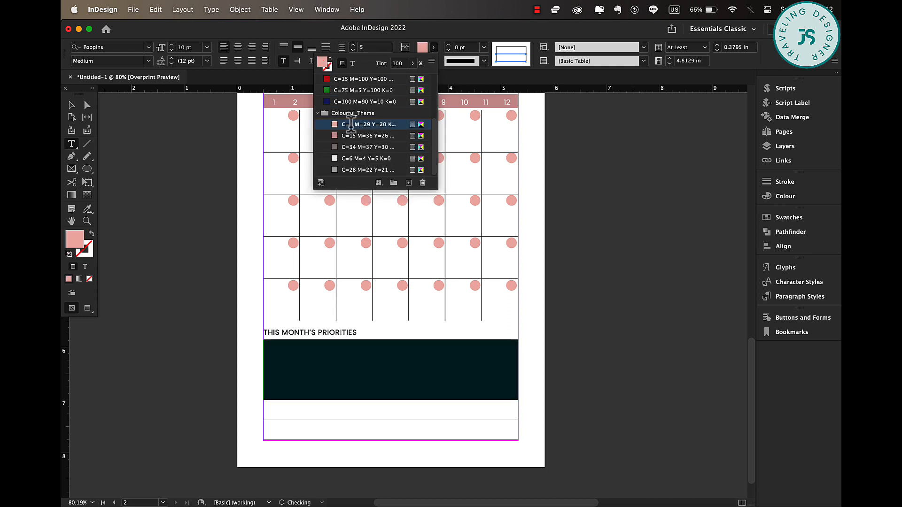
# Colour the dividing lines between the three pink rows [Paper] at 0.5 pt
pyautogui.click(511, 61)
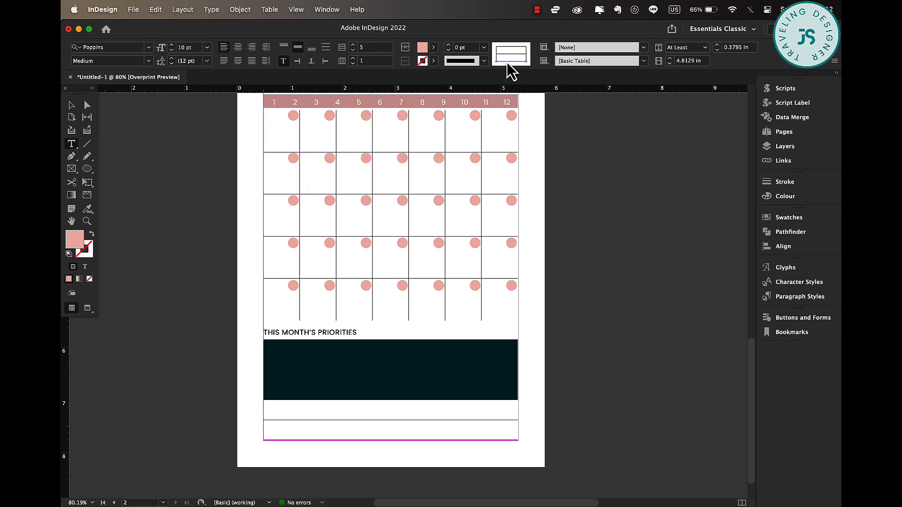
pyautogui.click(433, 61)
pyautogui.click(348, 115)
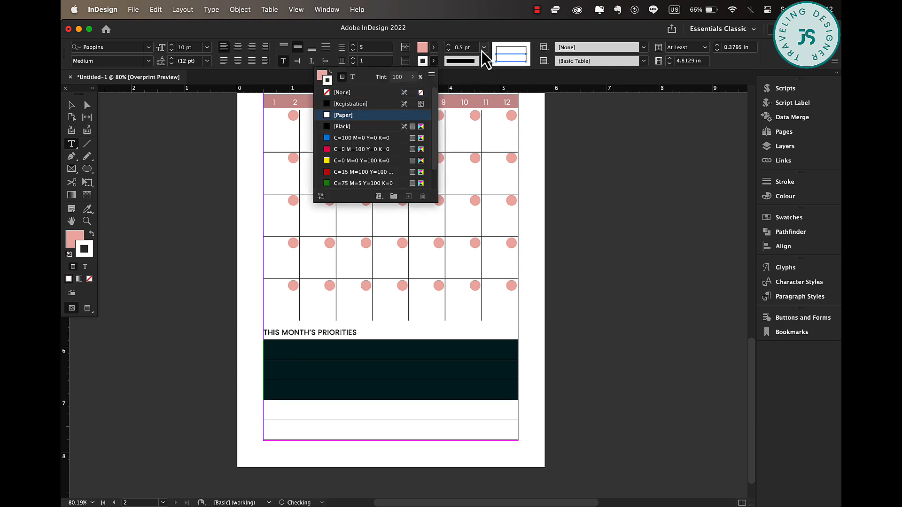
pyautogui.click(483, 49)
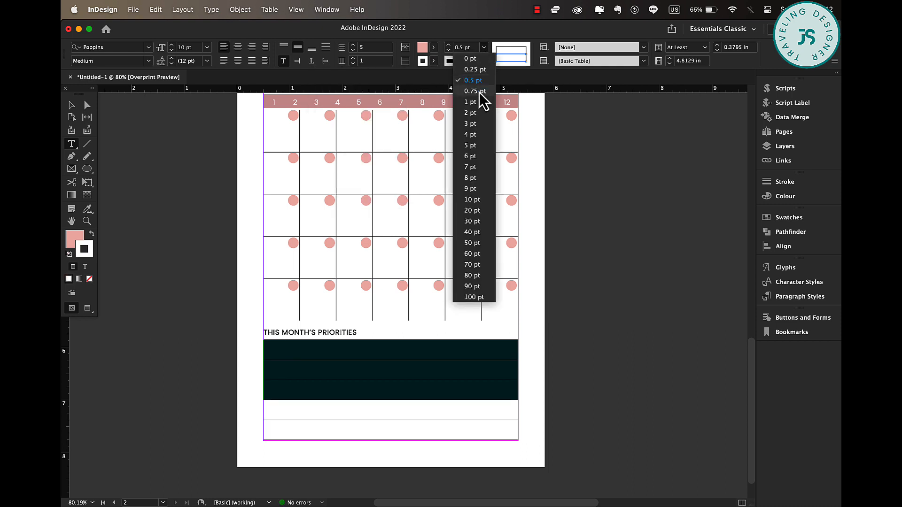
pyautogui.click(540, 358)
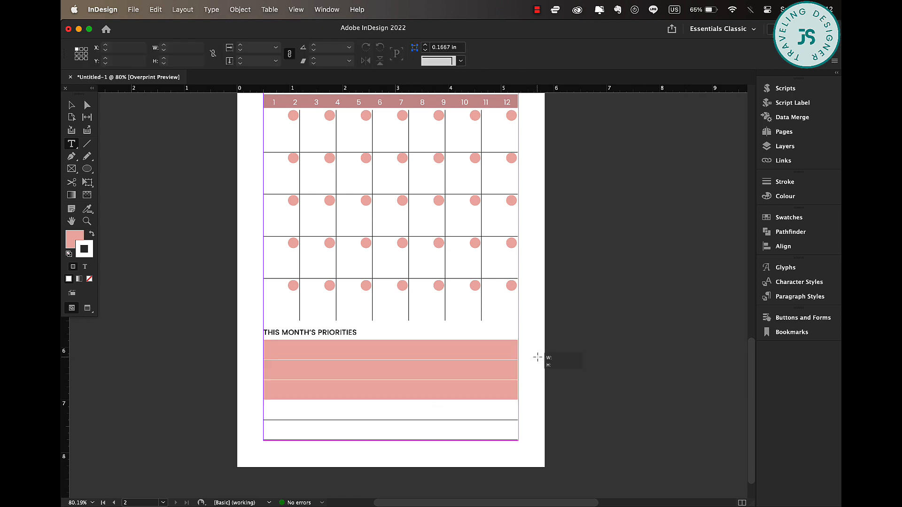
# Number the rows of the priorities table from 1 to 5
pyautogui.click(275, 350)
pyautogui.write('1')
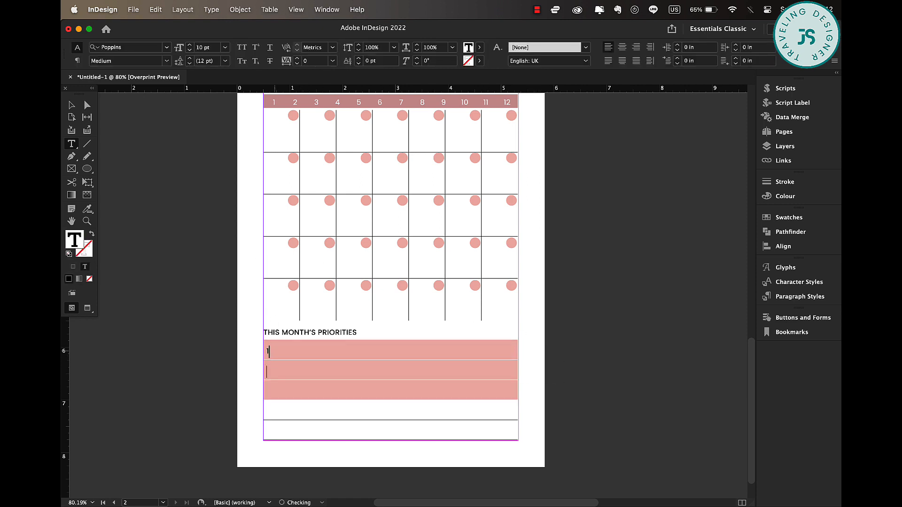
pyautogui.press('Tab')
pyautogui.write('2')
pyautogui.press('Tab')
pyautogui.write('3')
pyautogui.press('Tab')
pyautogui.write('4')
# Set the text colour of all the priorities table's cells to [Paper]
pyautogui.moveTo(284, 346); pyautogui.dragTo(284, 439)
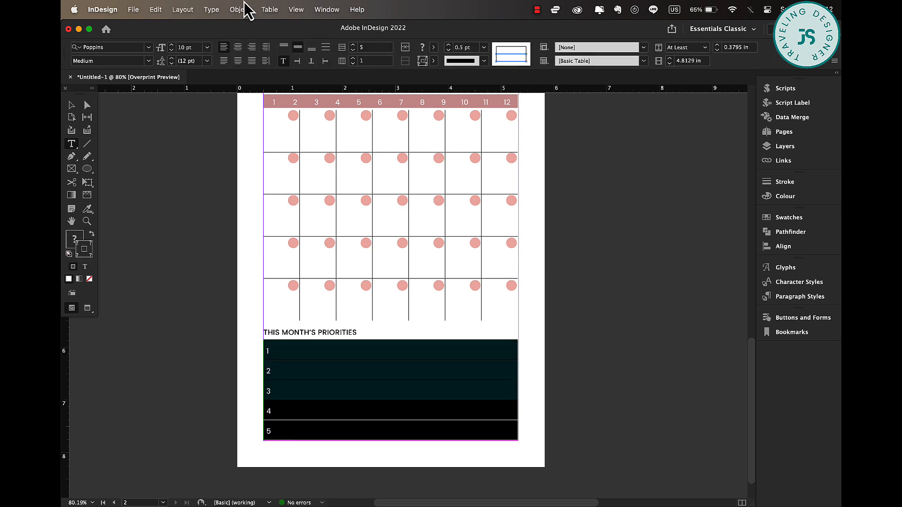
pyautogui.click(433, 47)
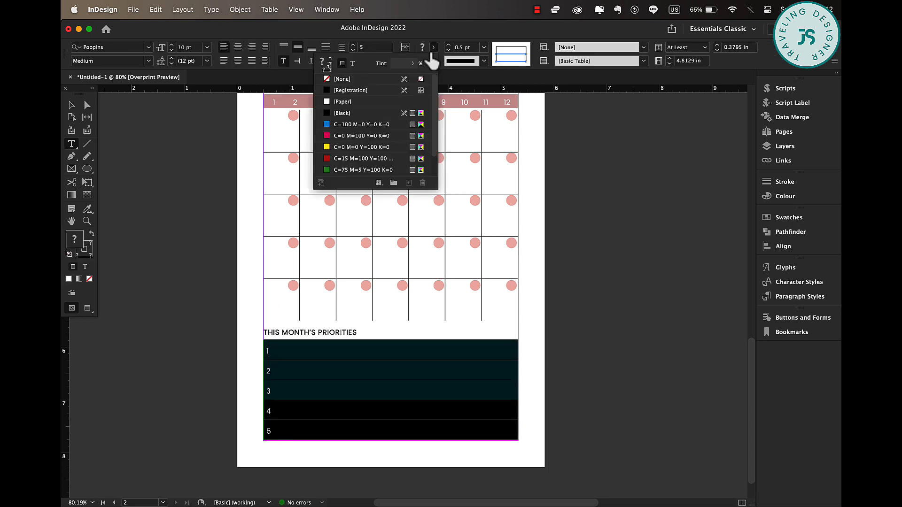
pyautogui.click(353, 63)
pyautogui.click(343, 101)
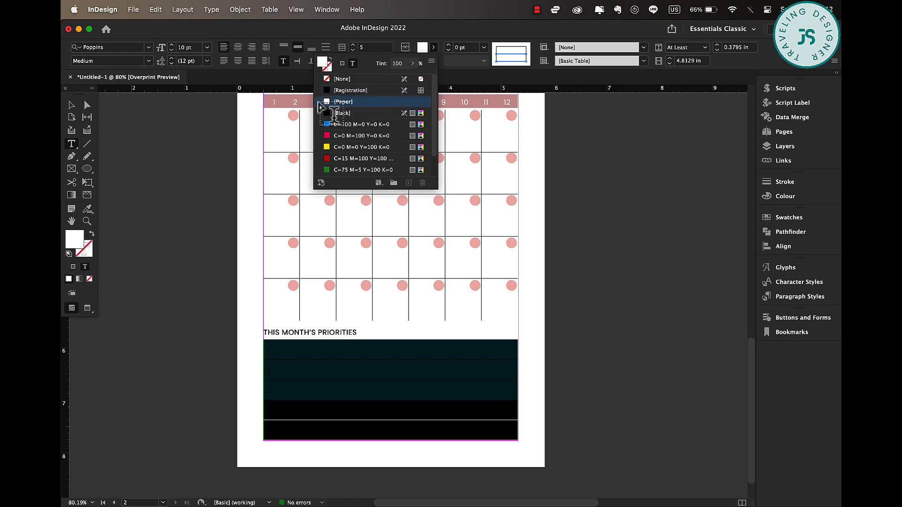
pyautogui.click(77, 105)
# Set the text colour of priority rows 4 and 5 to [Black]
pyautogui.doubleClick(288, 409)
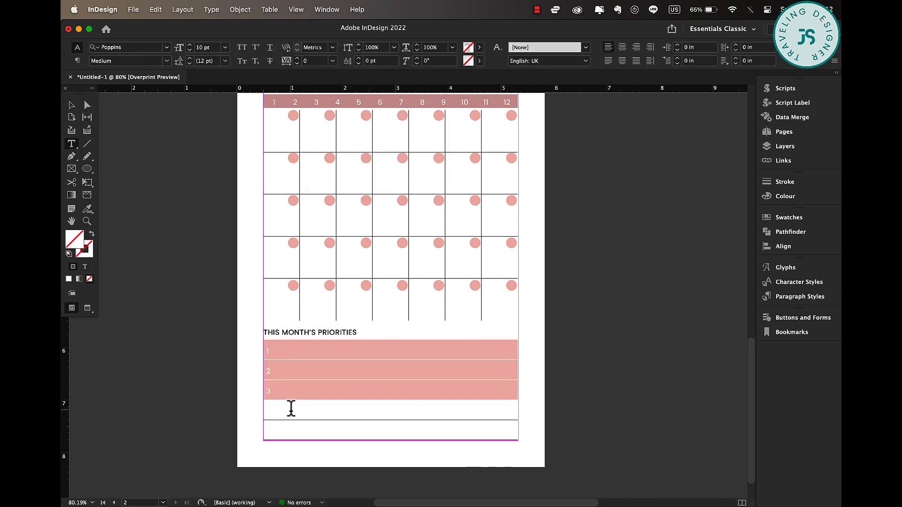
pyautogui.moveTo(288, 409); pyautogui.dragTo(293, 434)
pyautogui.click(433, 47)
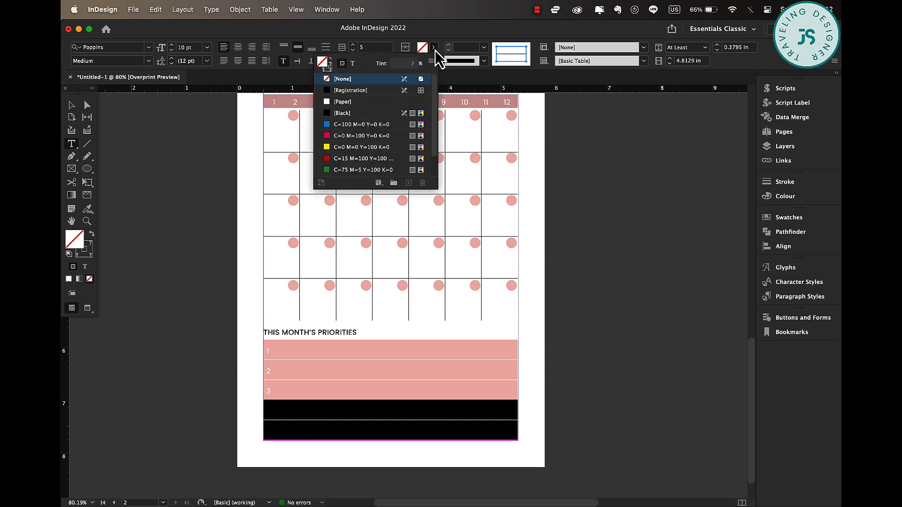
pyautogui.click(352, 63)
pyautogui.click(342, 113)
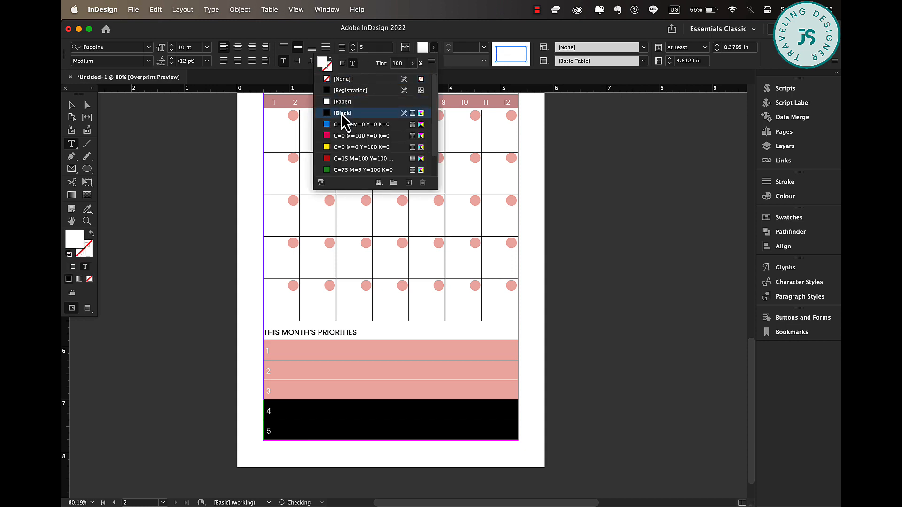
pyautogui.click(71, 105)
# Preview the whole of page 2 without guides, fitted to the window
pyautogui.click(151, 216)
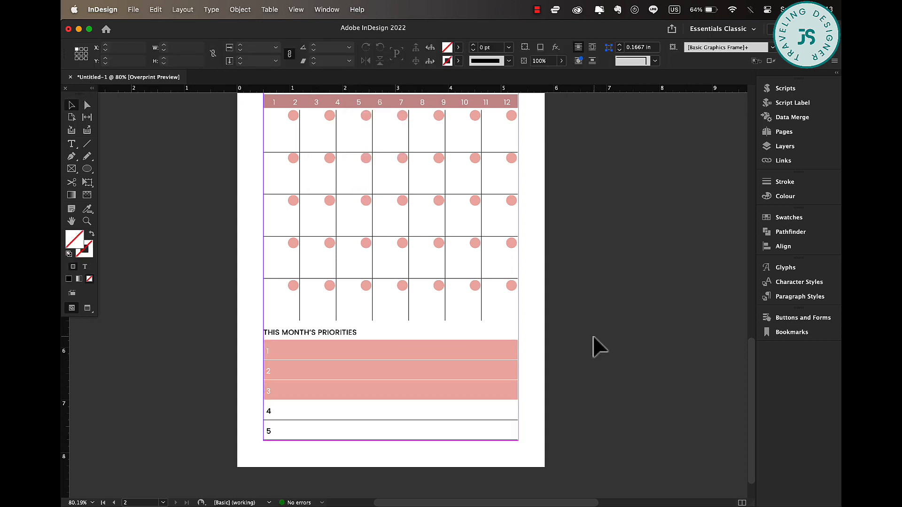
pyautogui.press('w')
pyautogui.press('super+0')
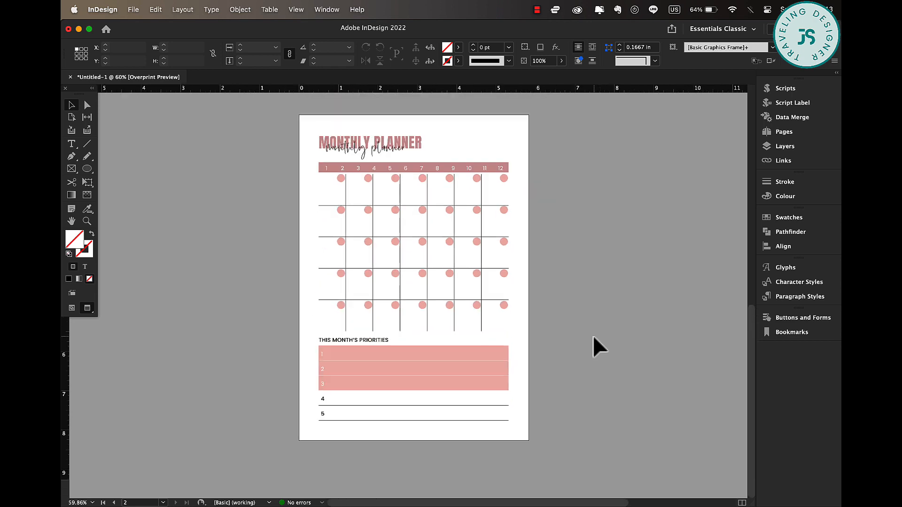